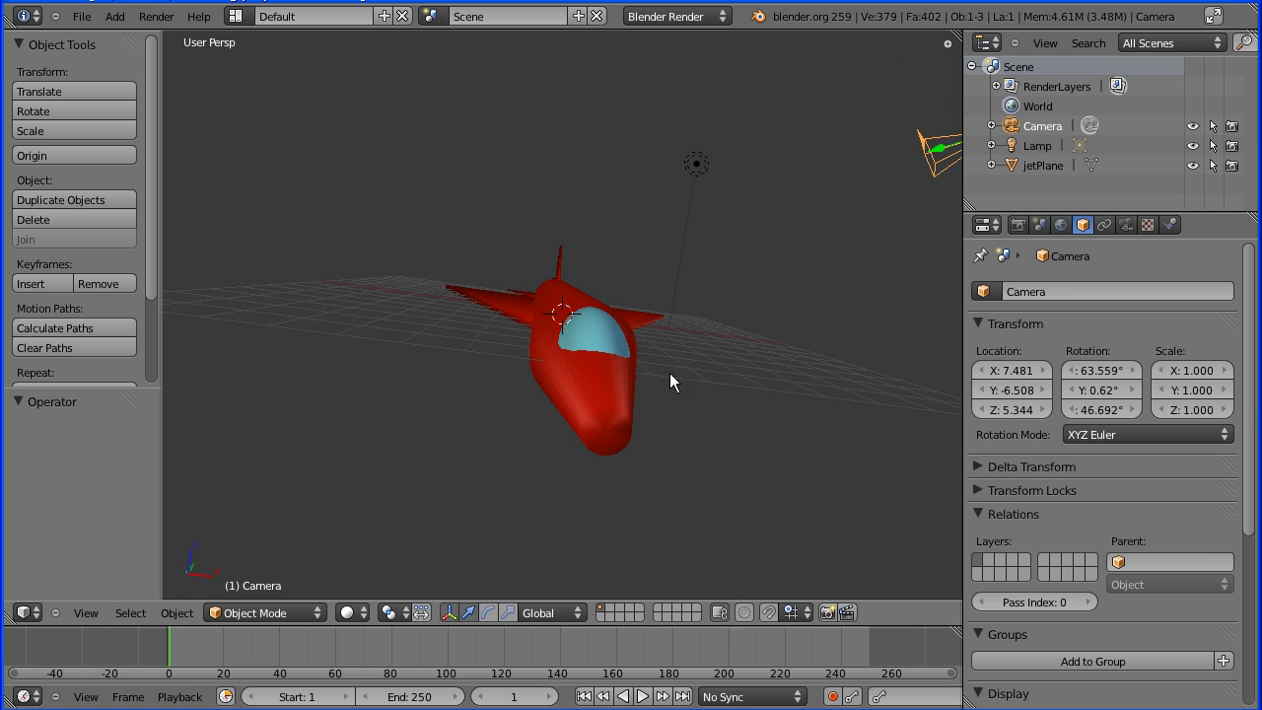
- Orbit around the finished jet model to inspect it, then bring up the File menu
middle_click_drag(669, 375, 621, 421)
left_click(80, 16)
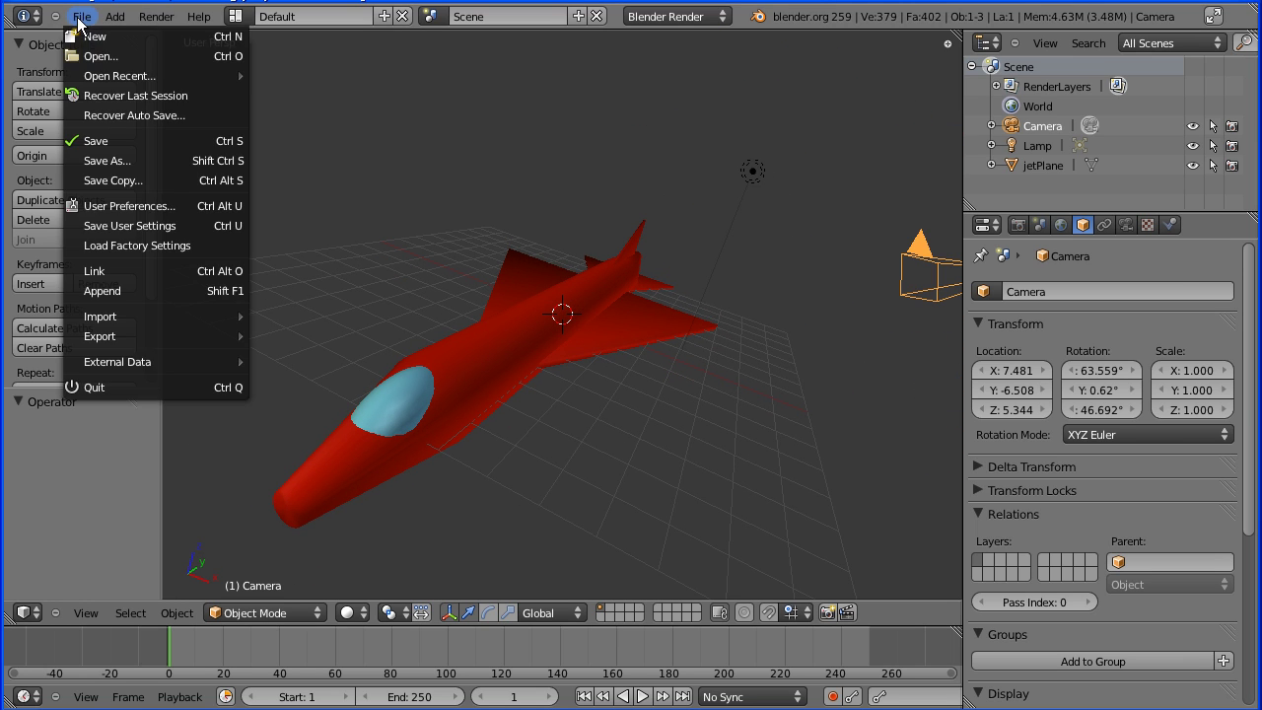
- Start a new default scene and delete its default cube
left_click(94, 36)
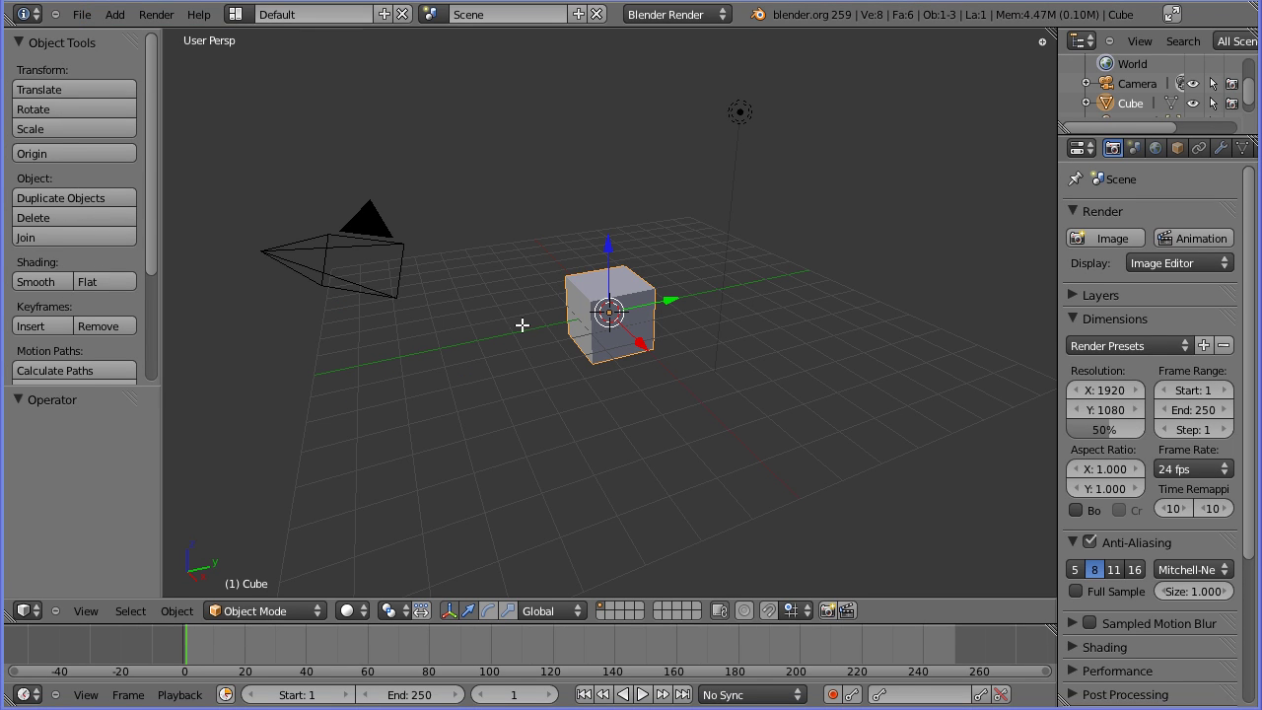
right_click(376, 235)
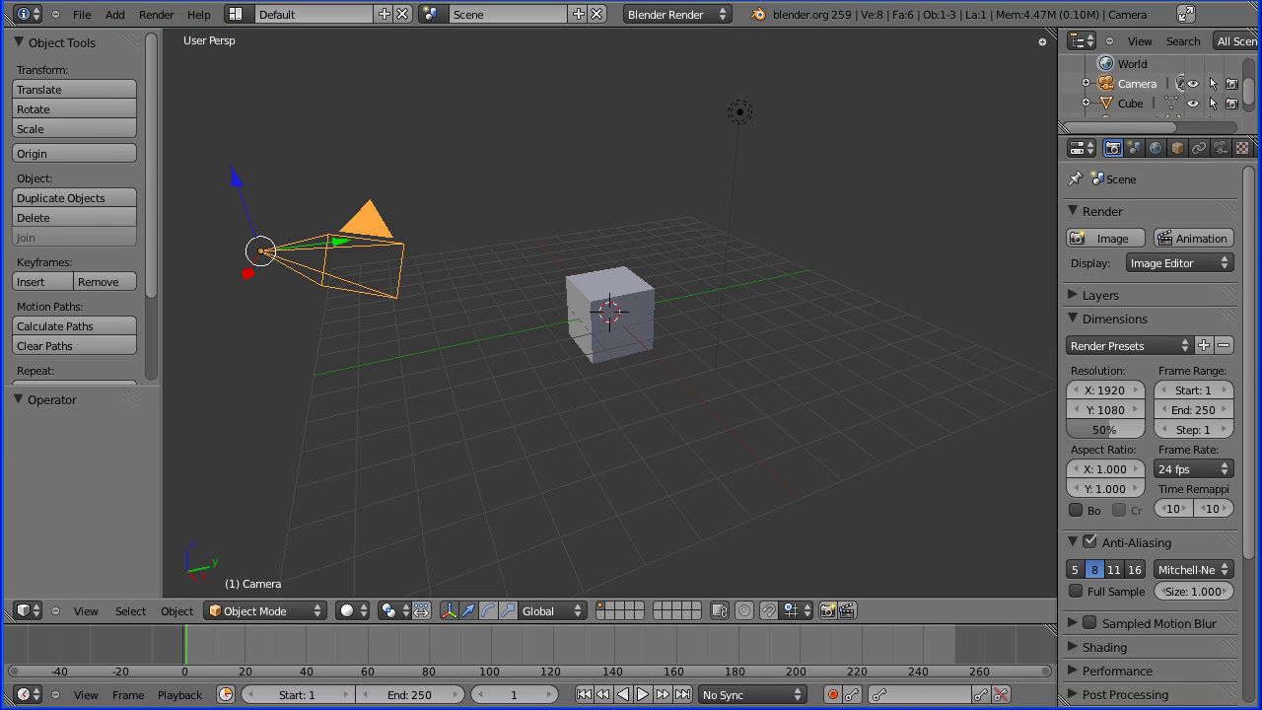
right_click(628, 294)
left_click(116, 216)
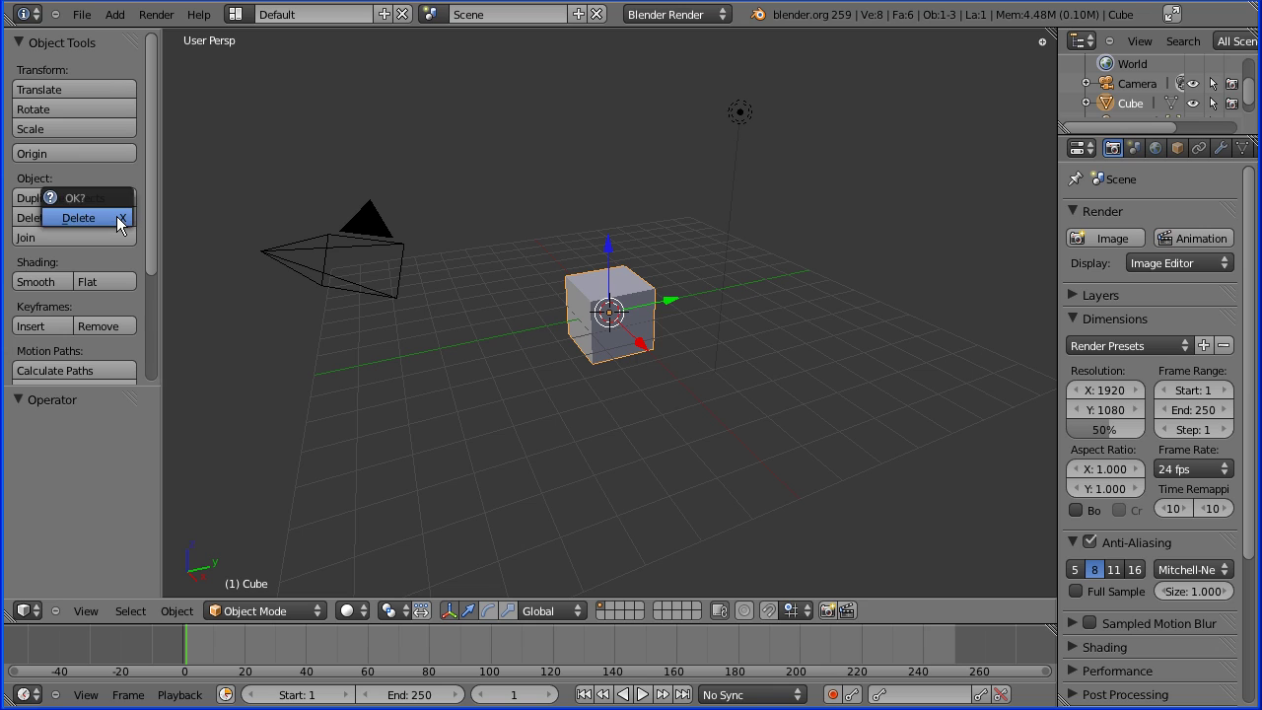
left_click(97, 215)
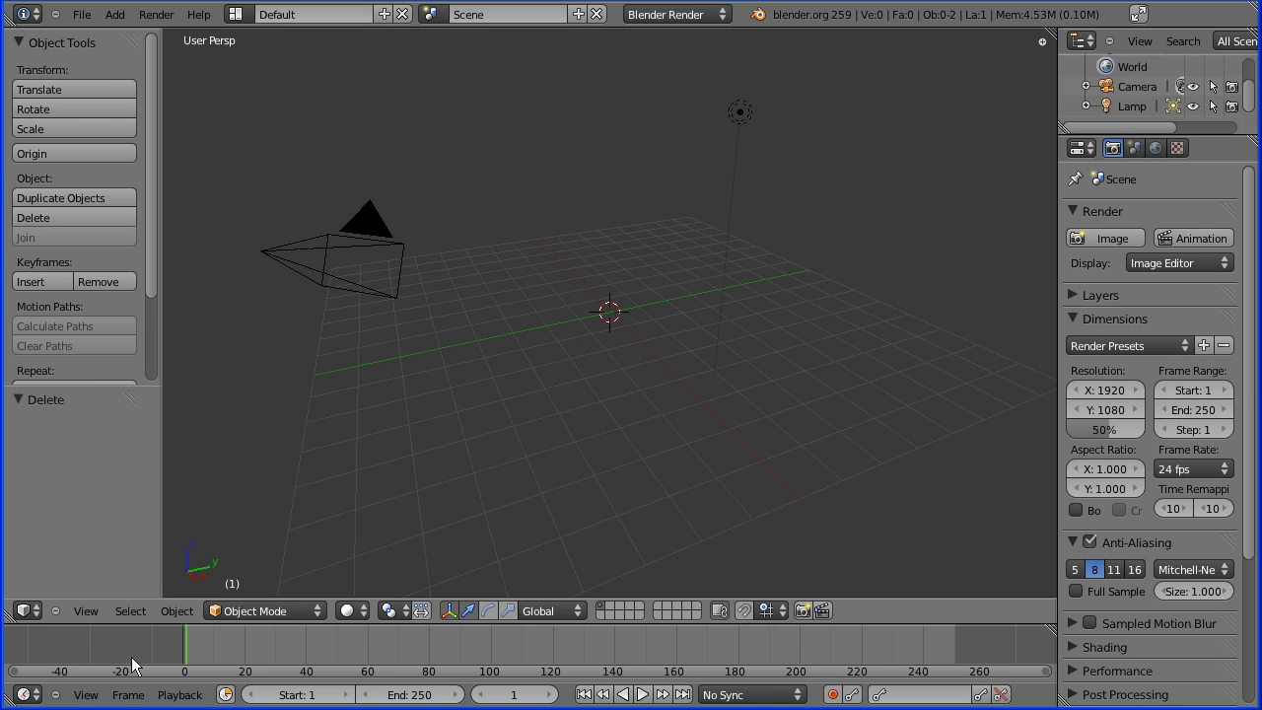
- Switch the viewport to the Right view in orthographic projection
left_click(84, 611)
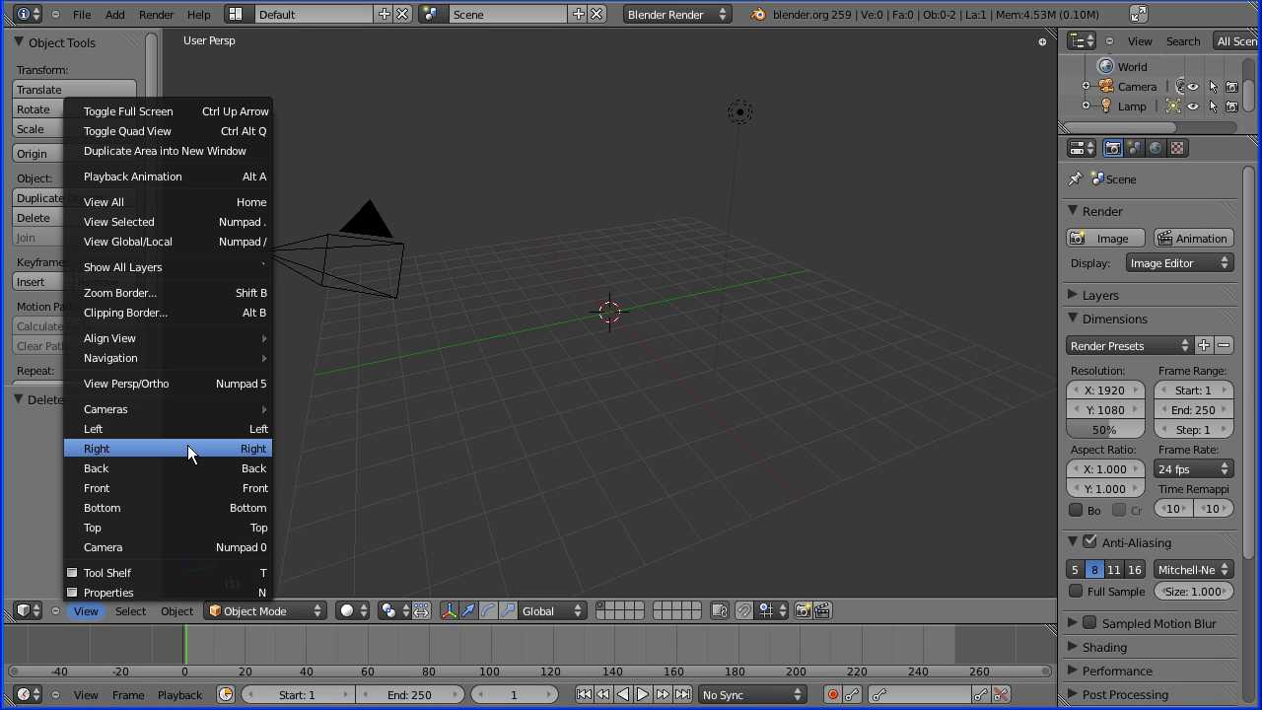
left_click(219, 449)
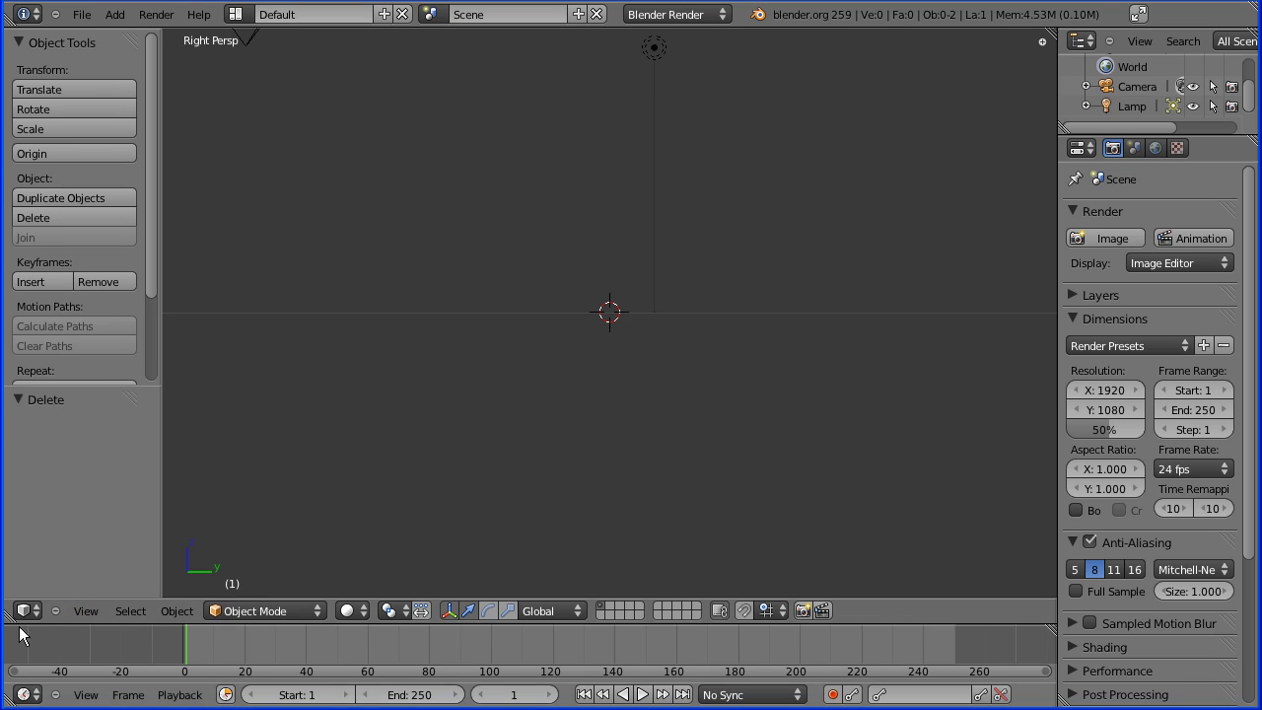
left_click(94, 615)
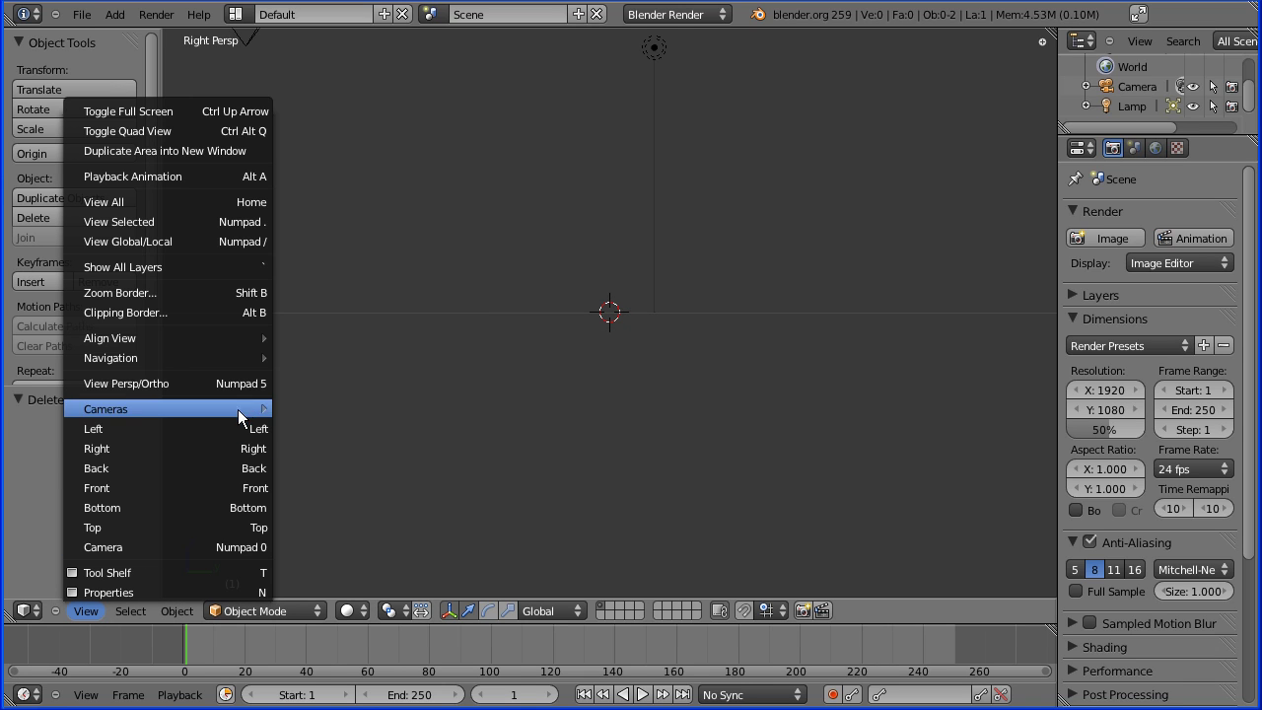
left_click(196, 383)
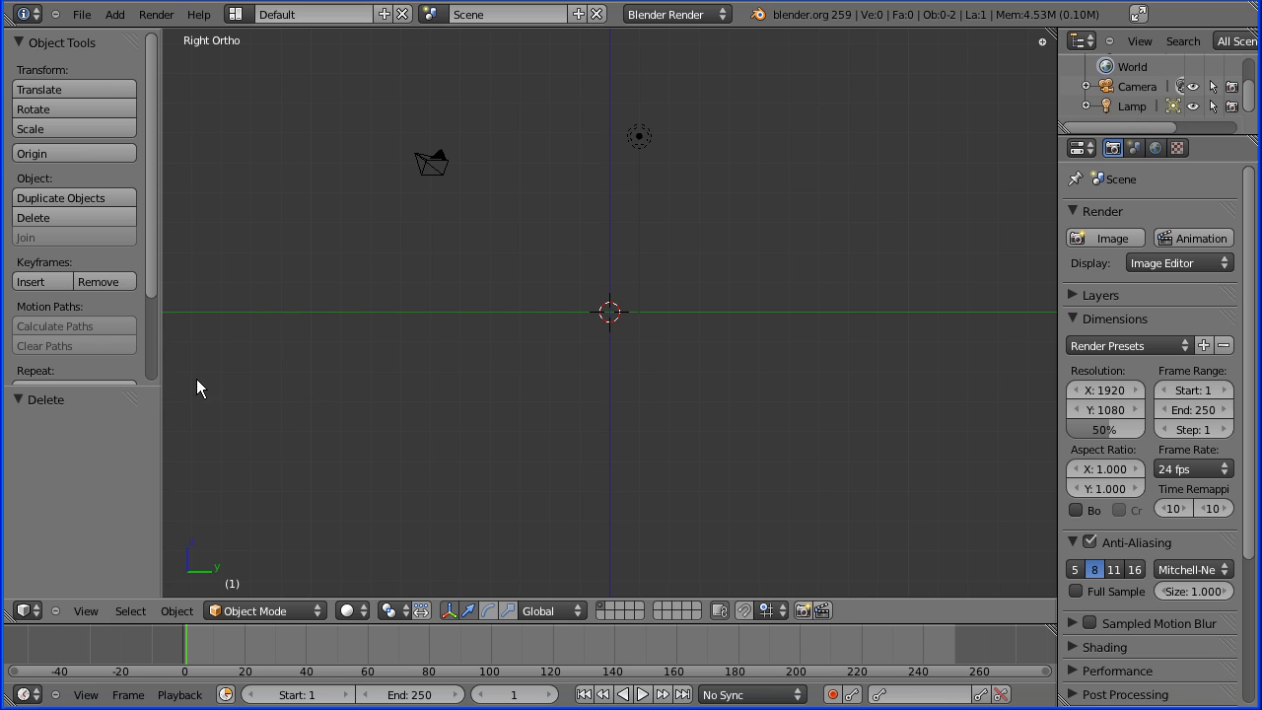
- Add a cylinder mesh and rotate it 90° onto its side
left_click(114, 14)
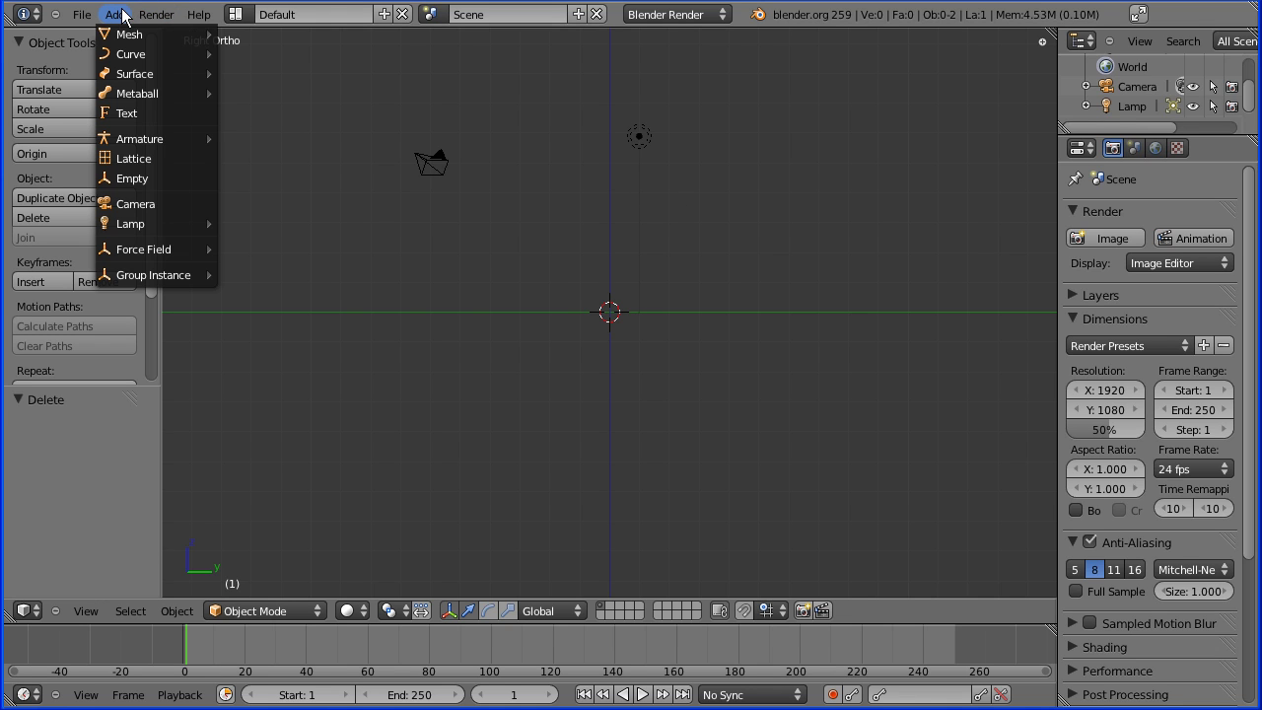
mouse_move(139, 39)
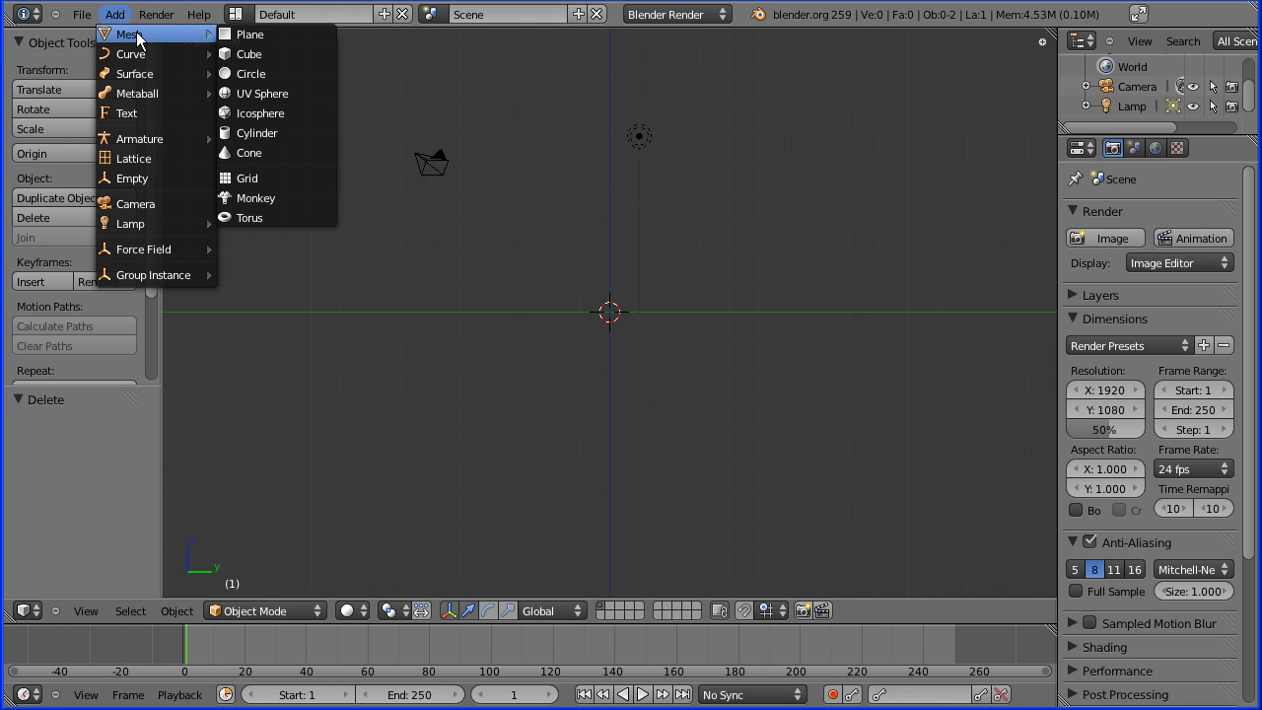
left_click(327, 133)
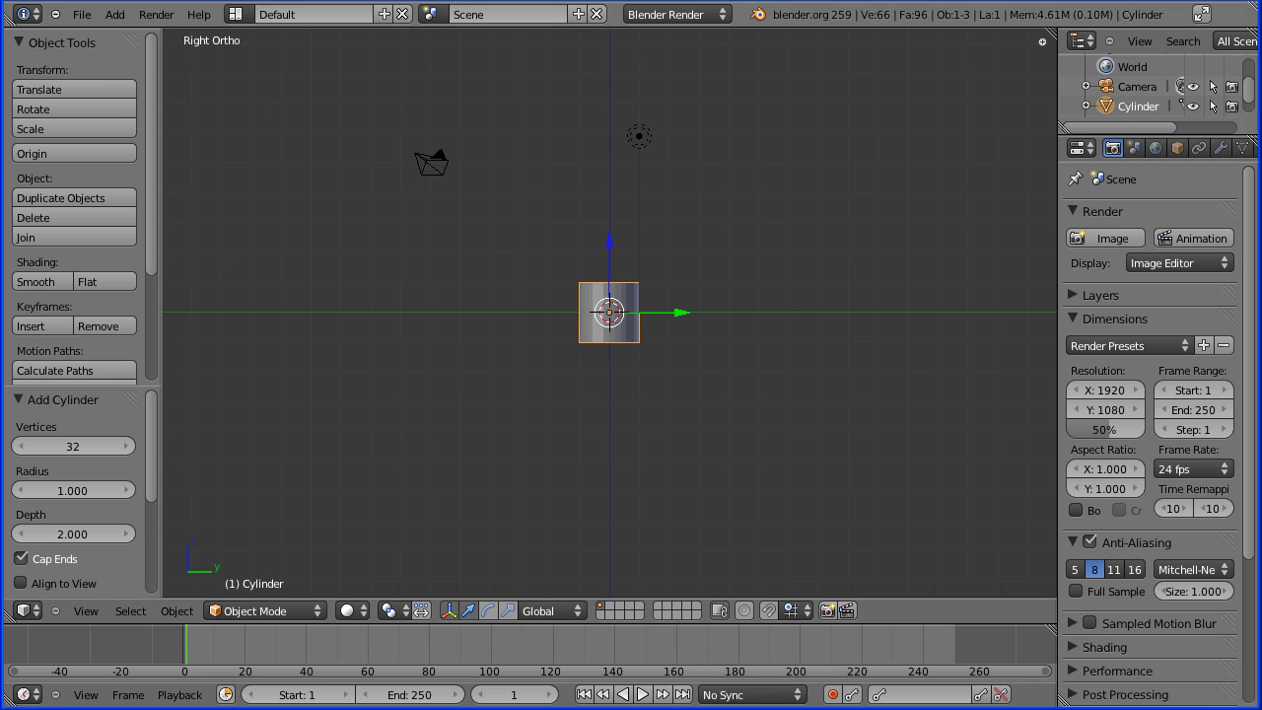
right_click(631, 363)
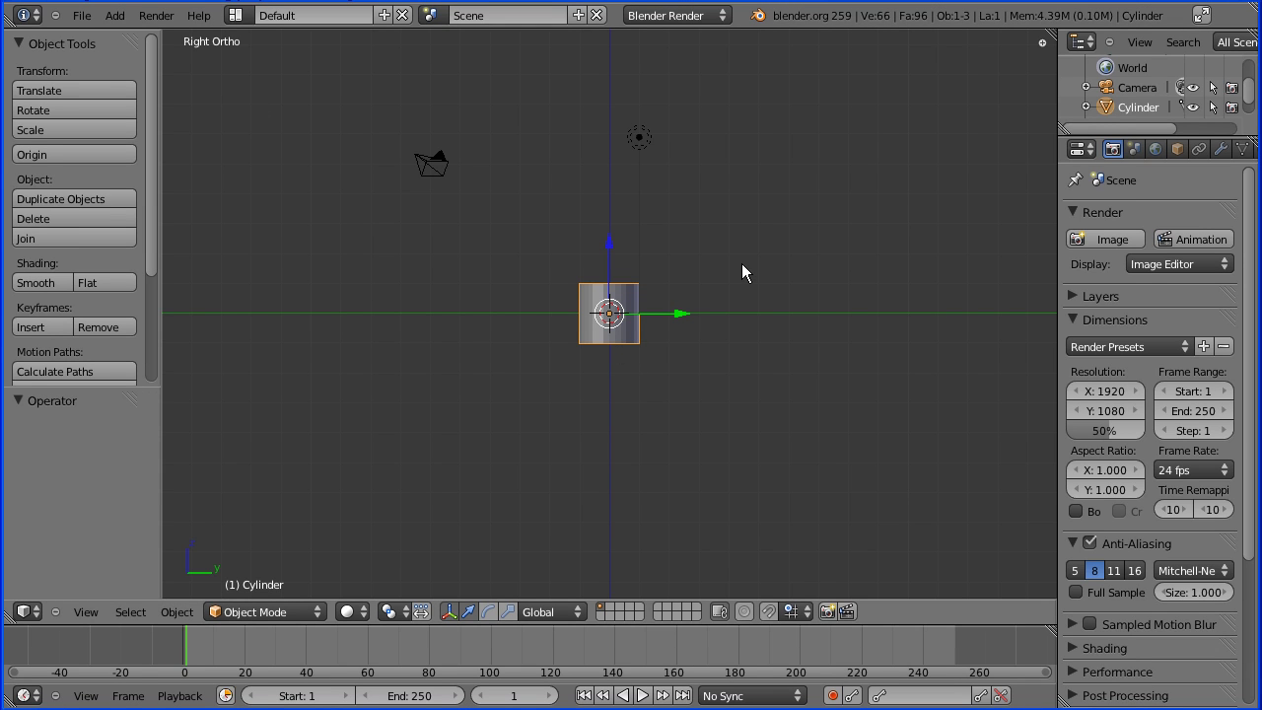
key("r")
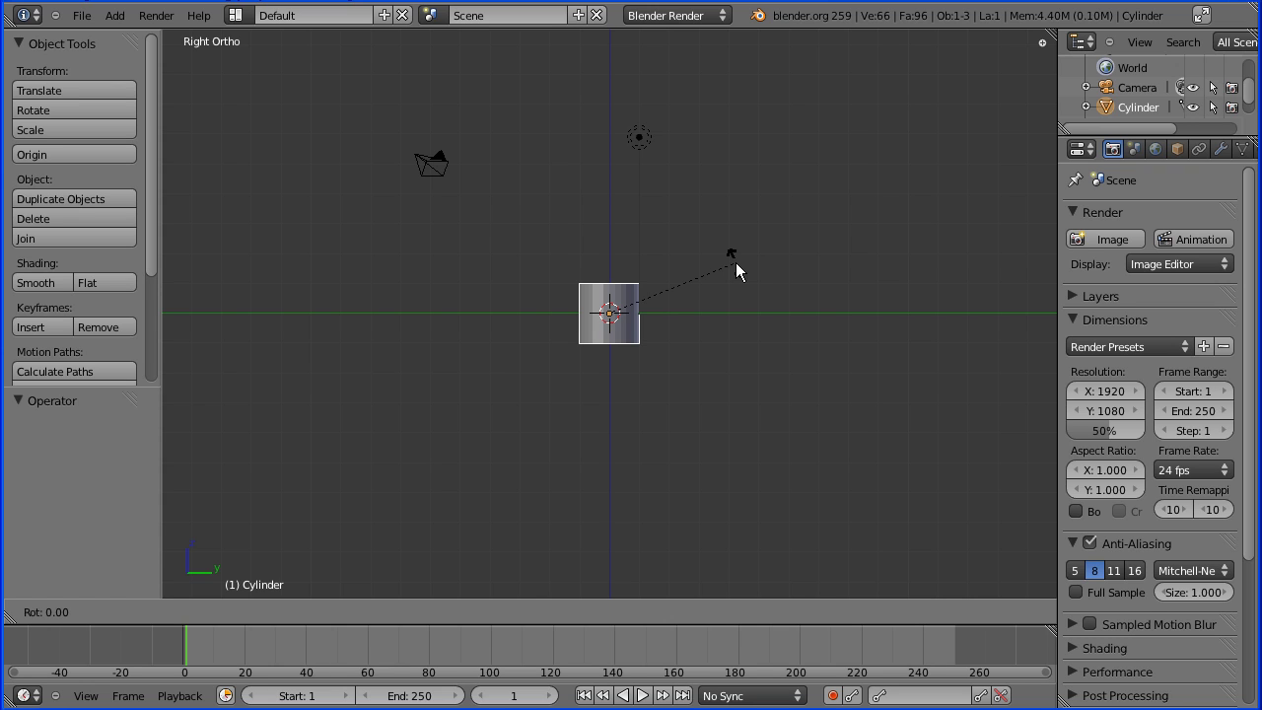
type("90")
key("Return")
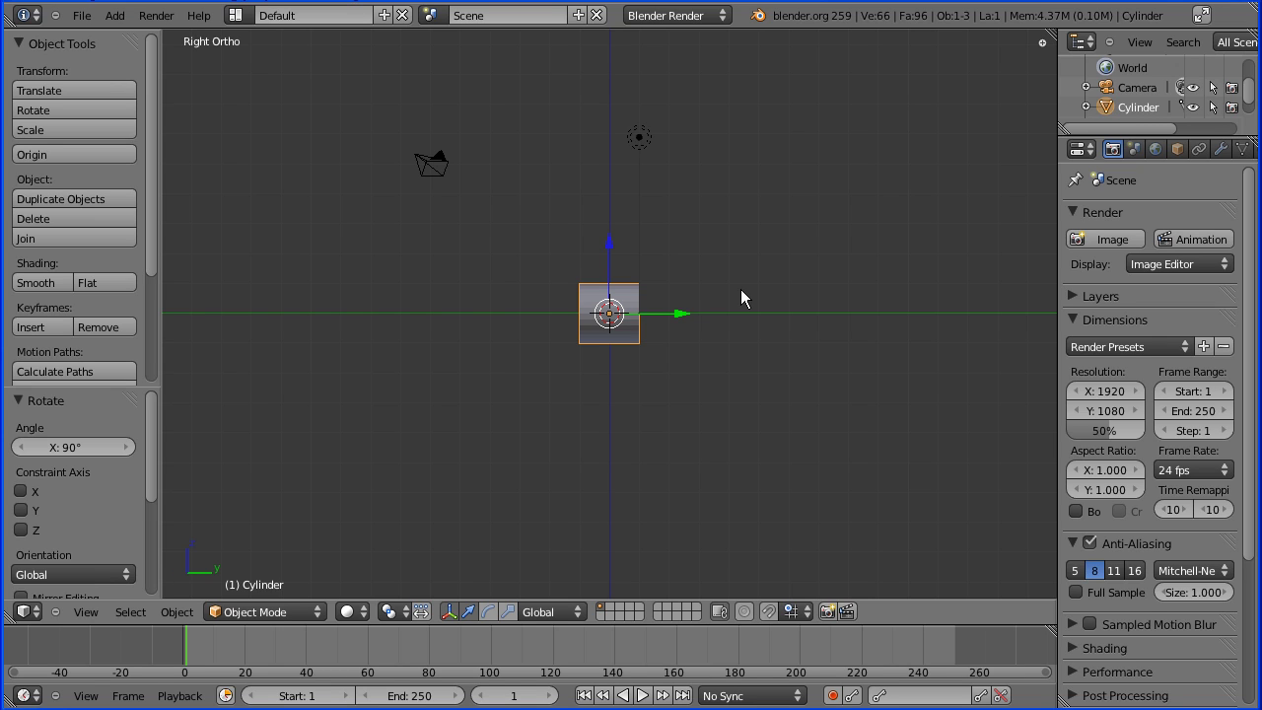
- Stretch the cylinder to 10 along the Y axis
key("s")
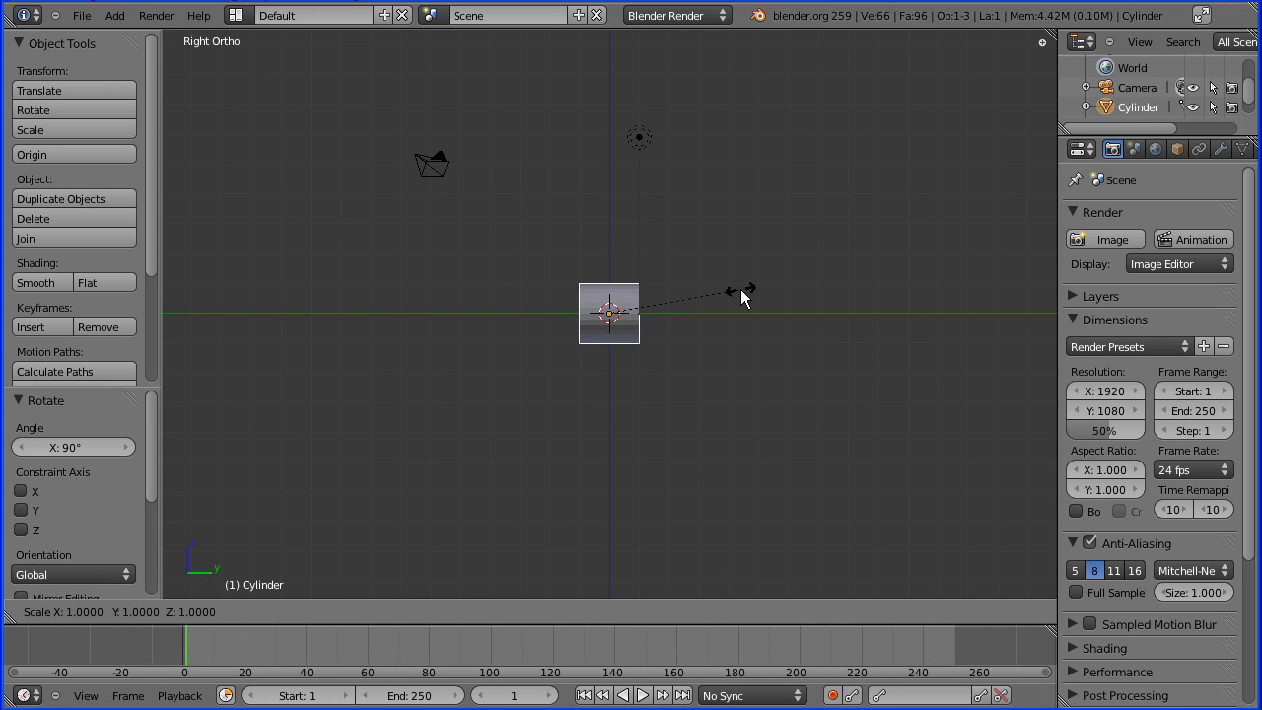
key("y")
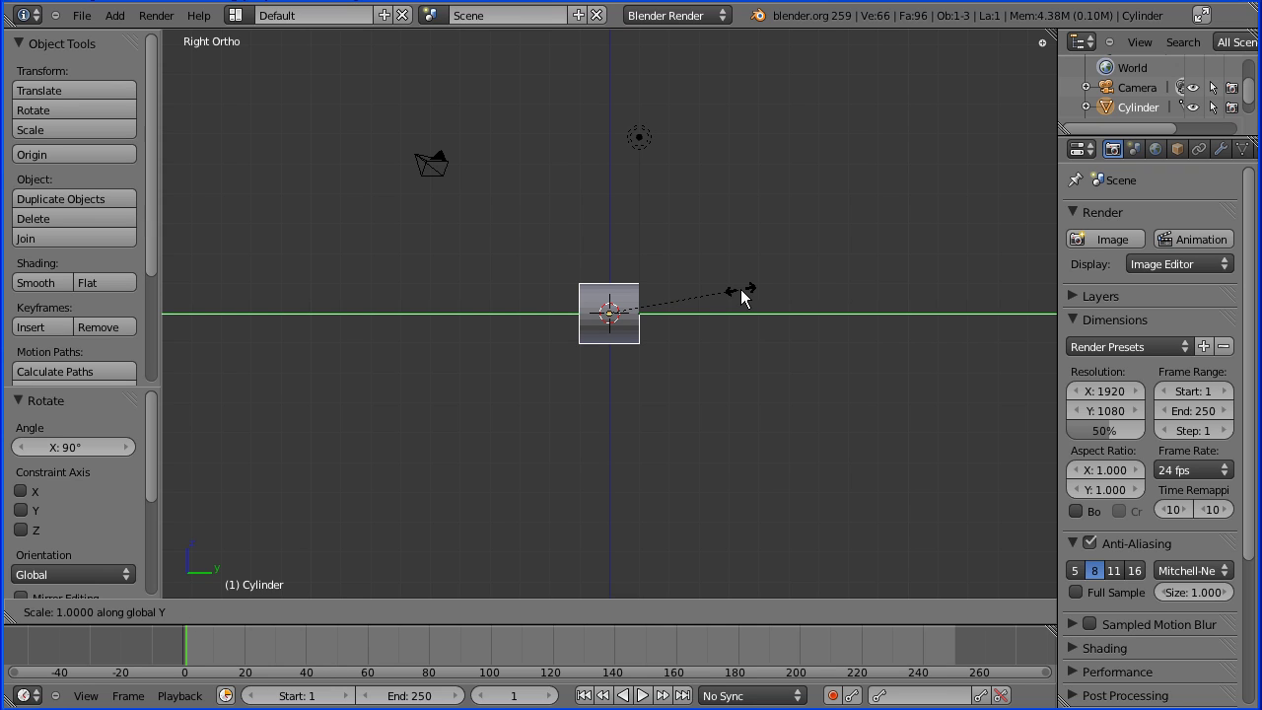
type("10")
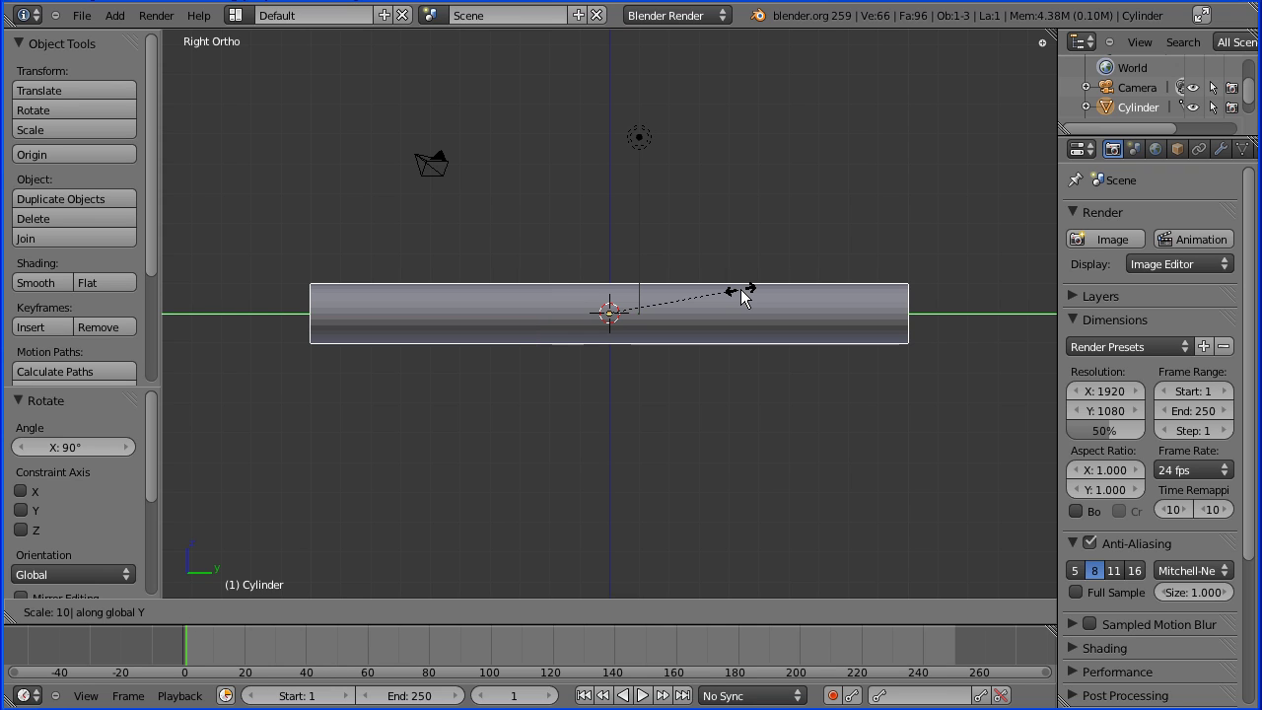
key("Return")
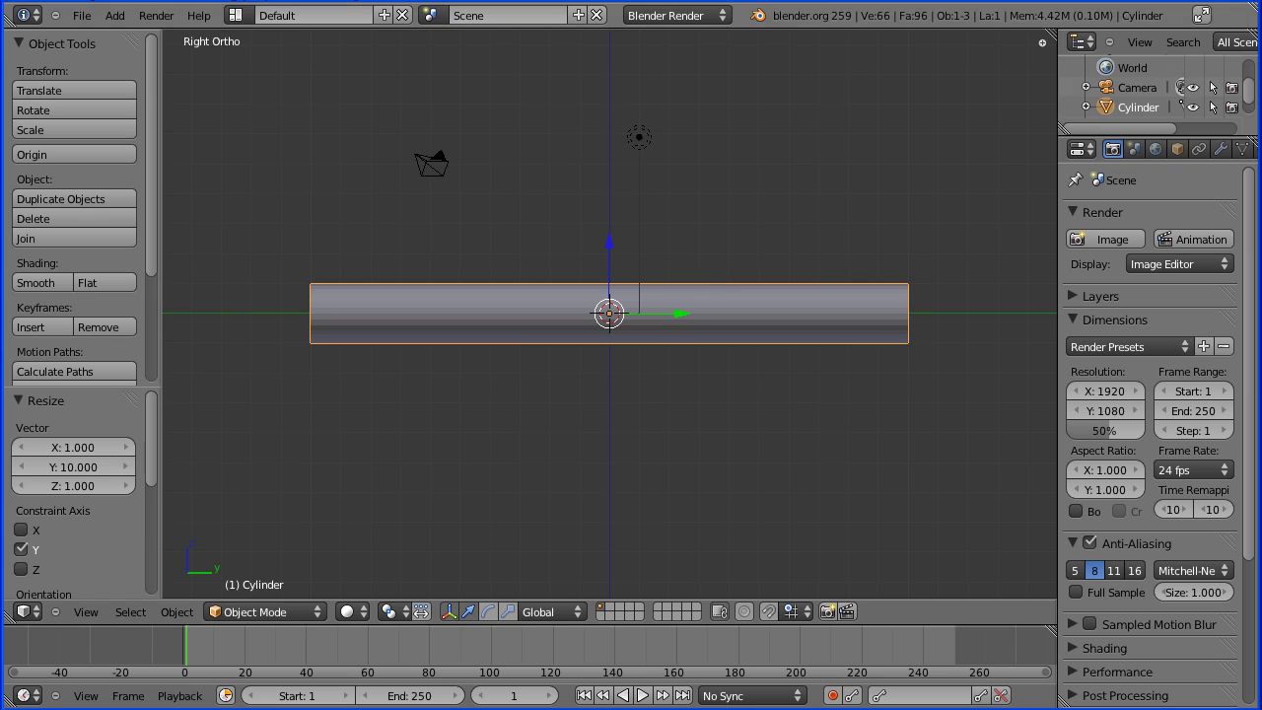
right_click(645, 371)
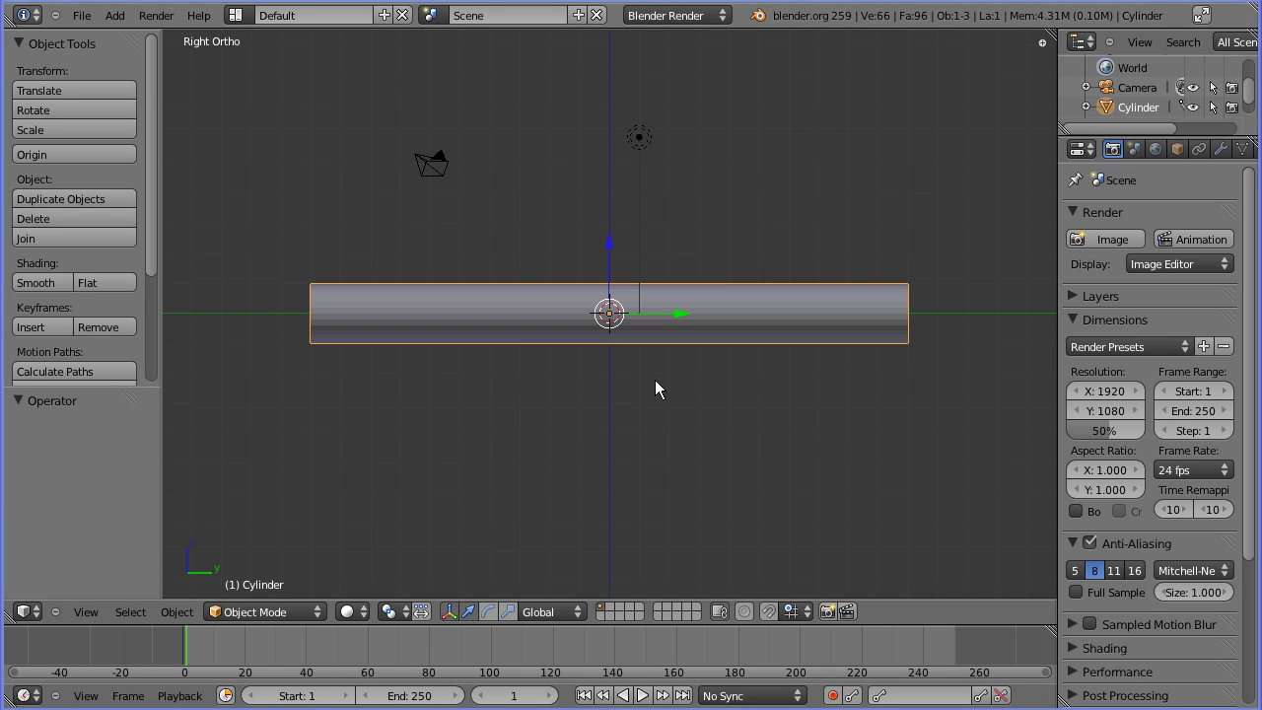
left_click(299, 607)
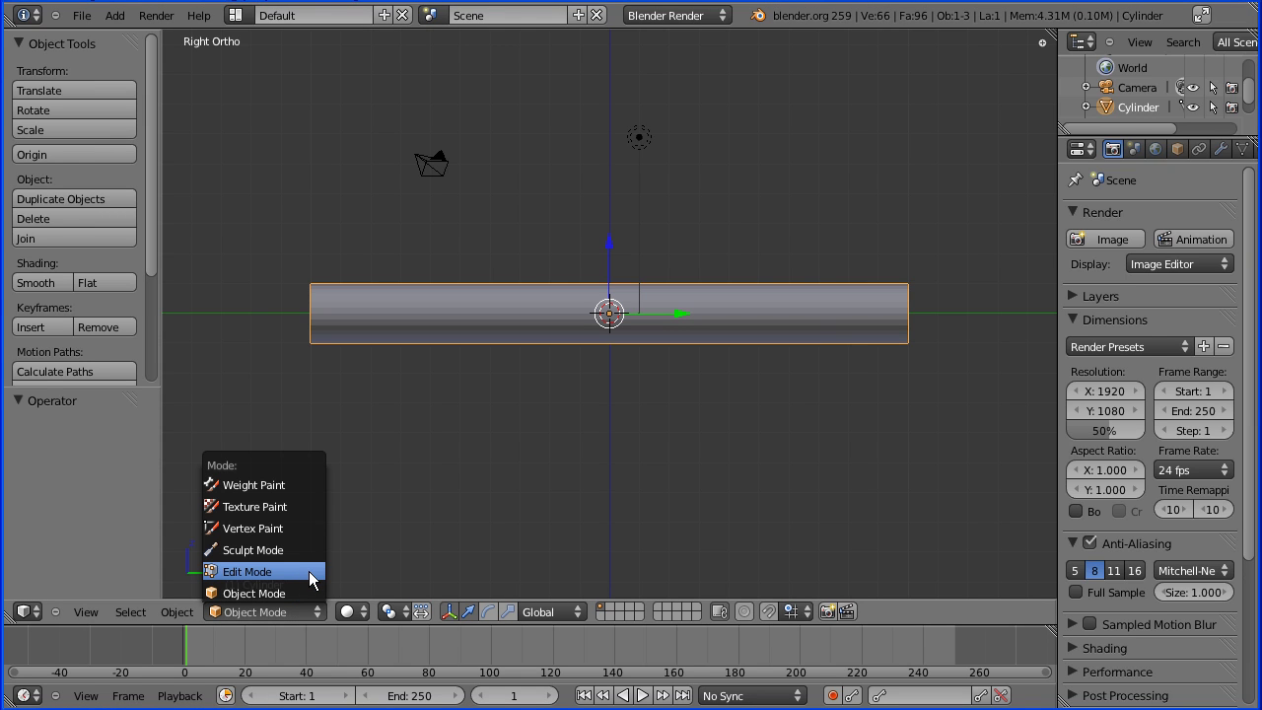
- In Edit Mode, loop-cut the cylinder twice: one loop slid 0.7 toward the left end, one toward the right
left_click(312, 574)
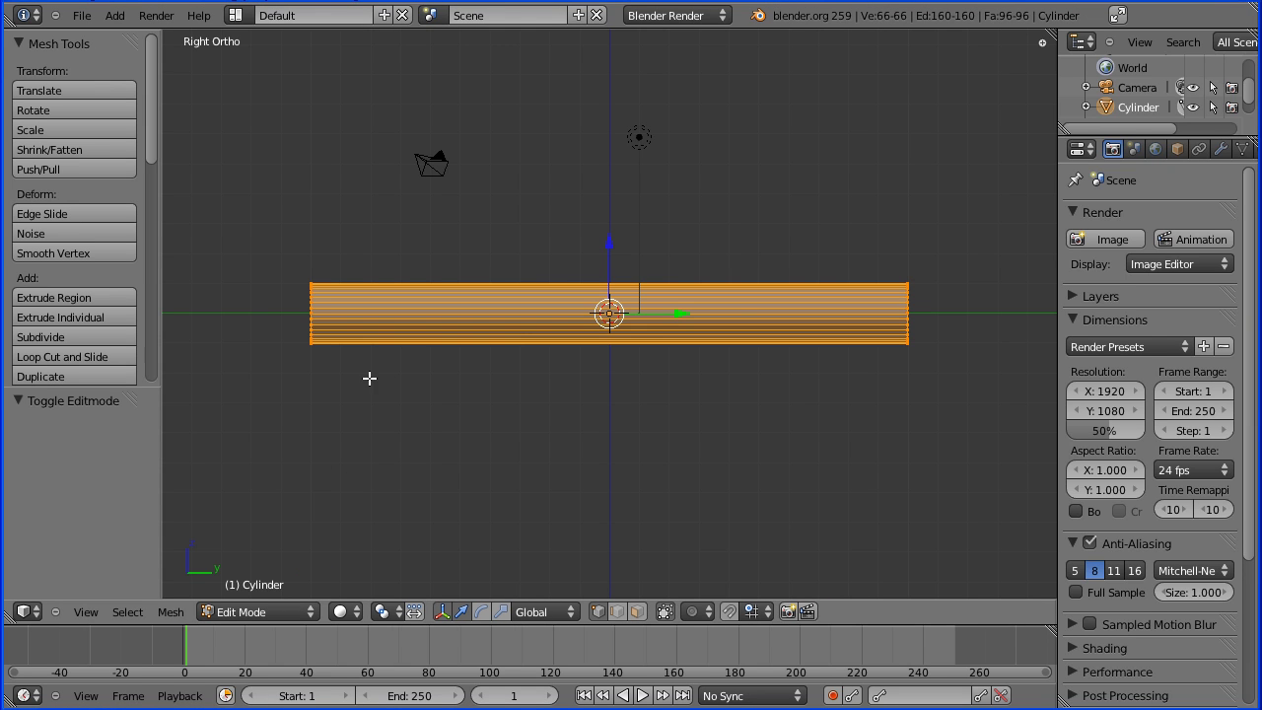
left_click(119, 356)
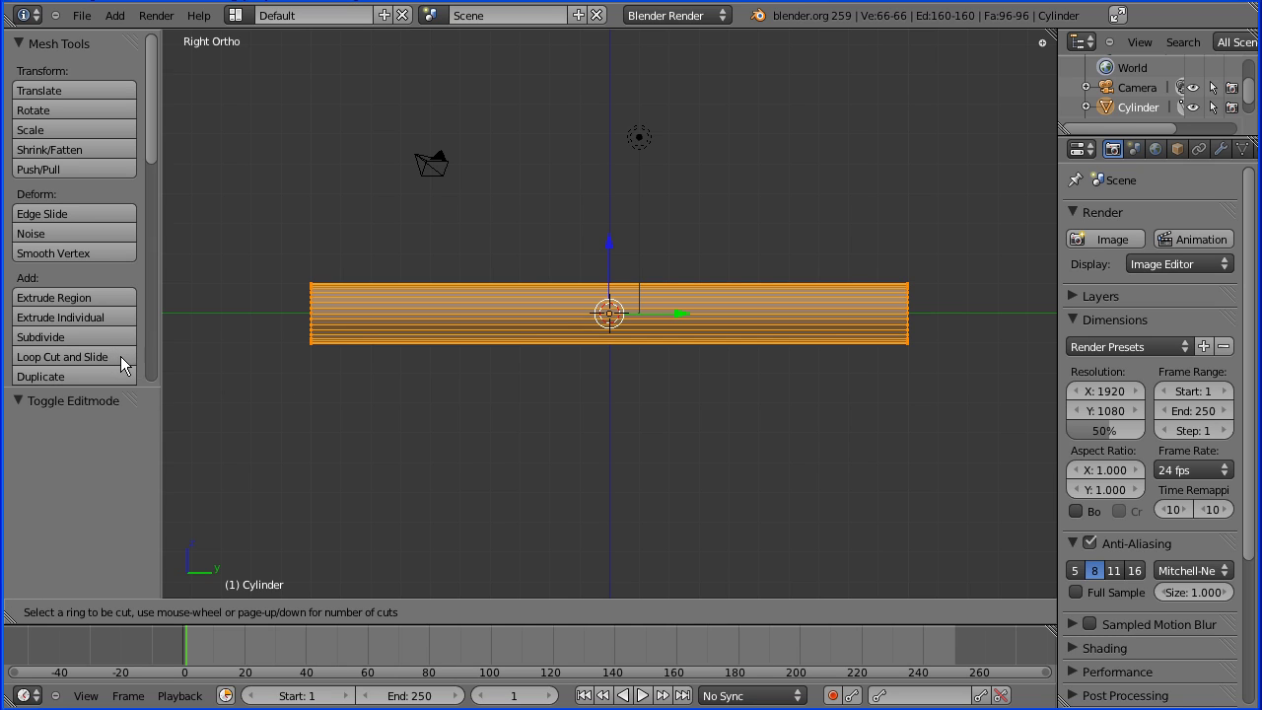
left_click(615, 334)
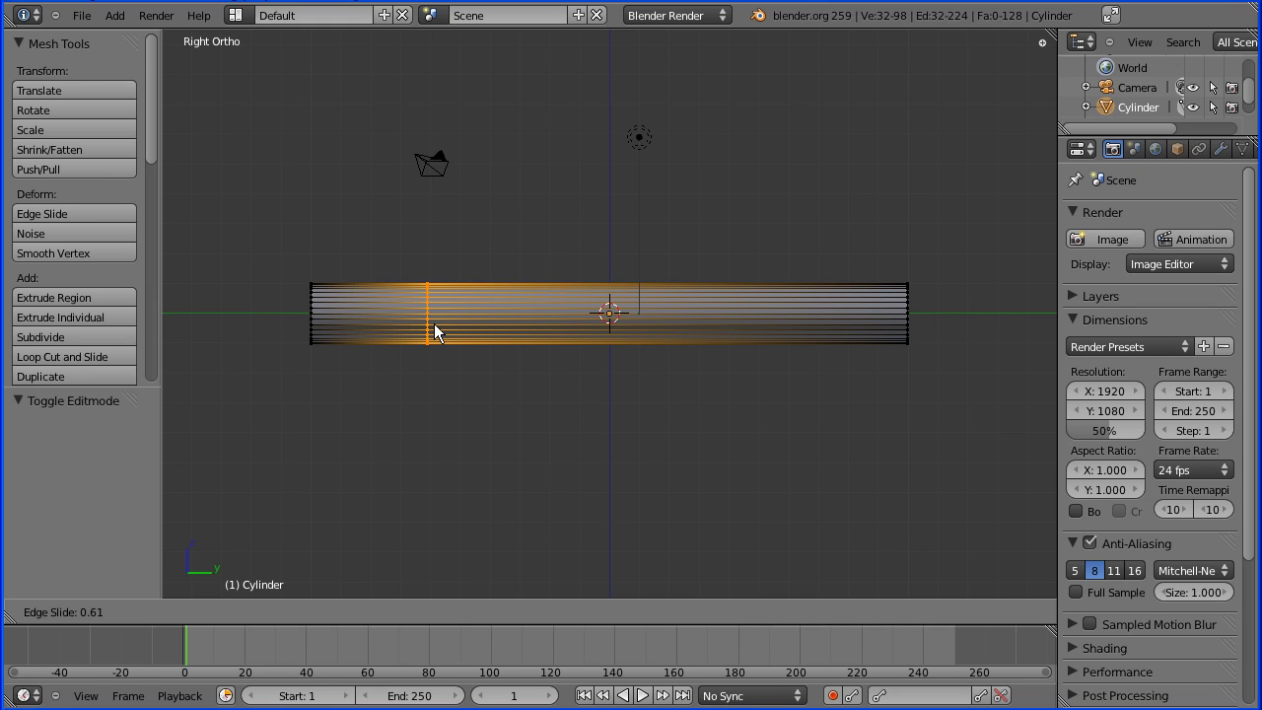
type("0.7")
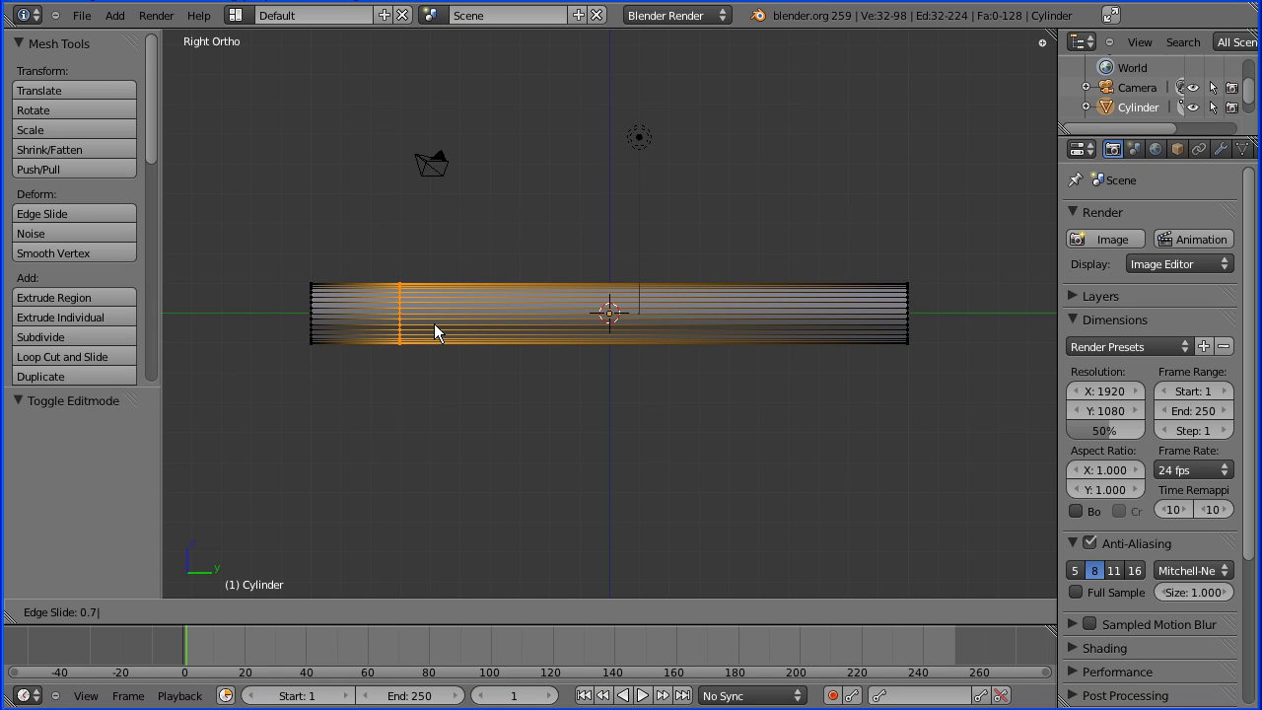
key("Return")
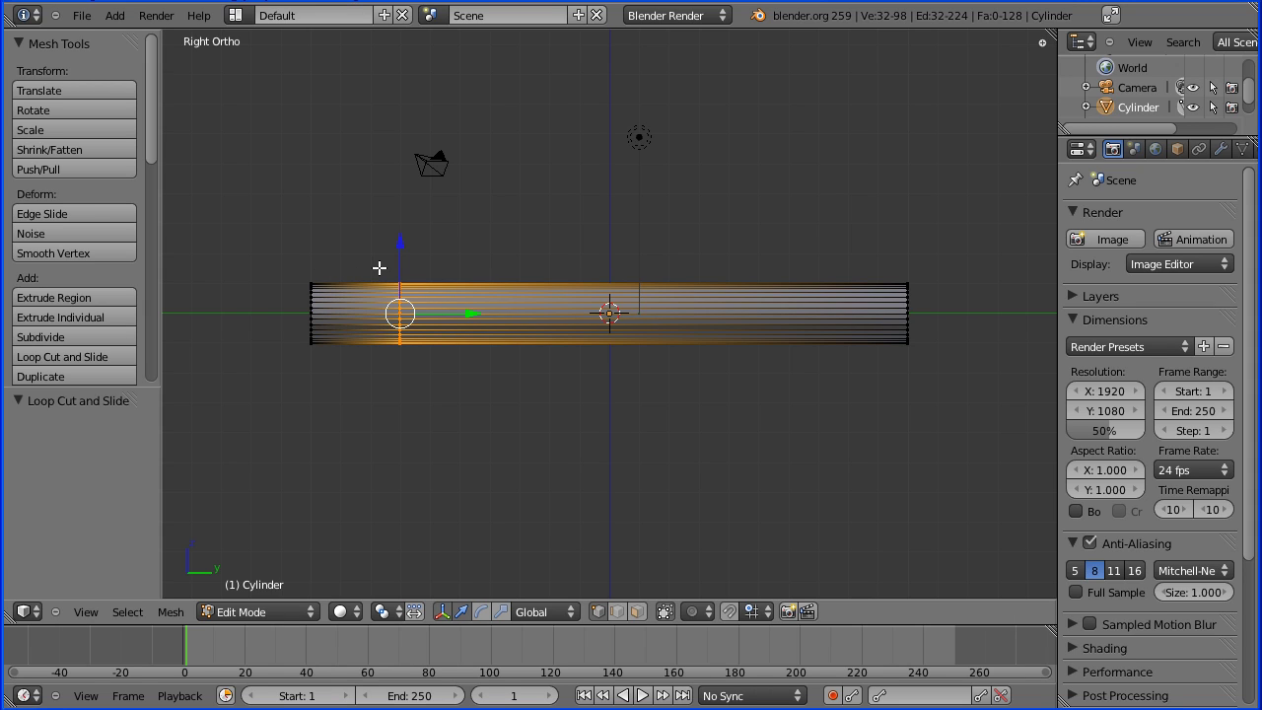
left_click(111, 359)
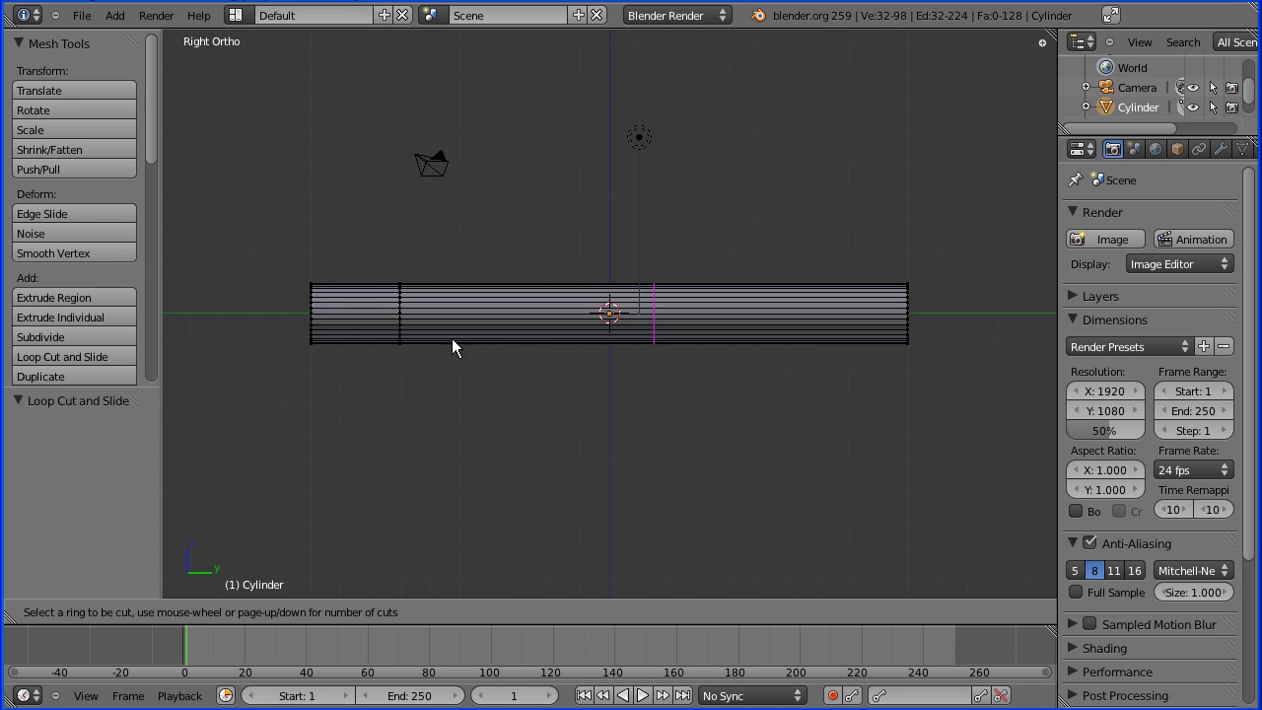
left_click(694, 318)
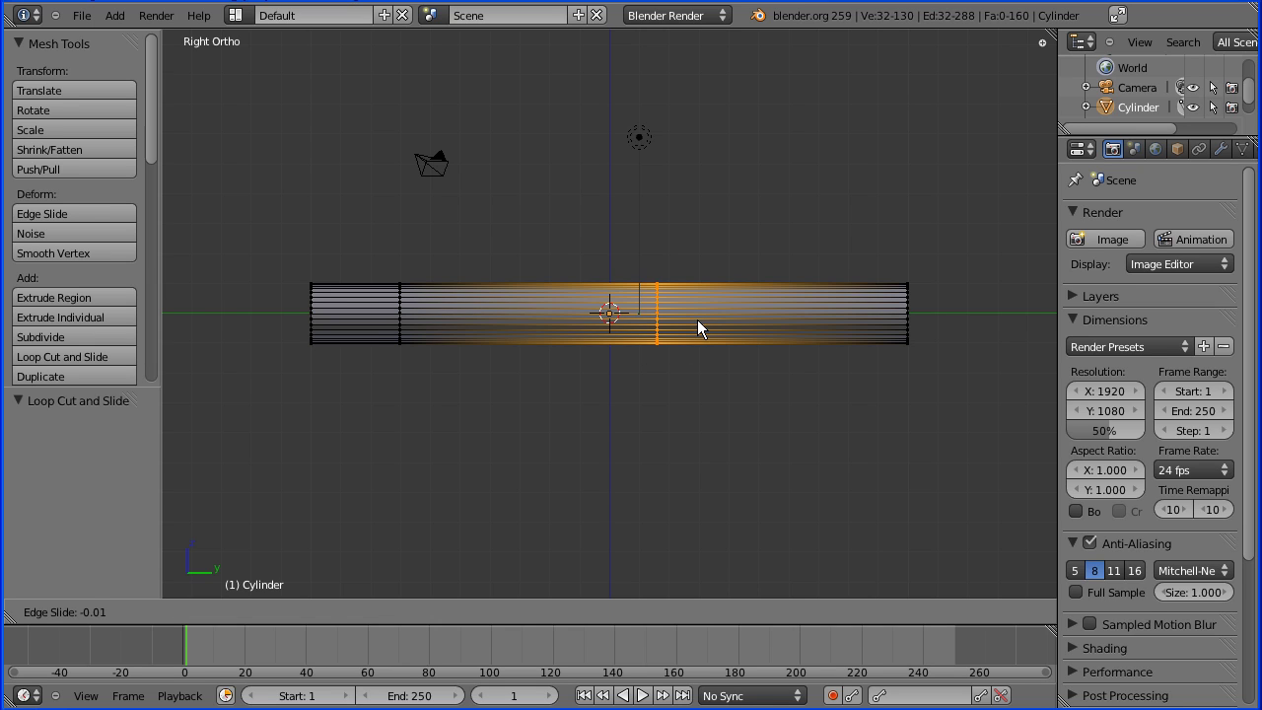
left_click(859, 322)
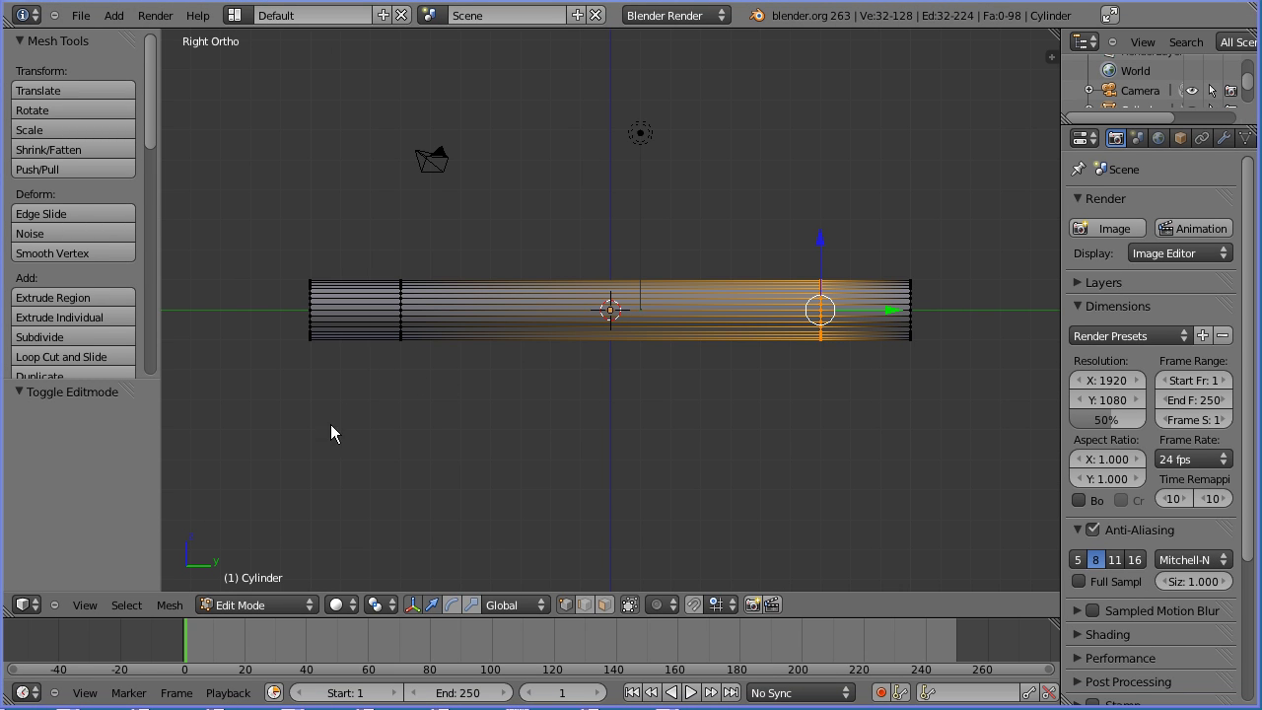
- Split the viewport into Quad View and zoom in on the fuselage
left_click(85, 606)
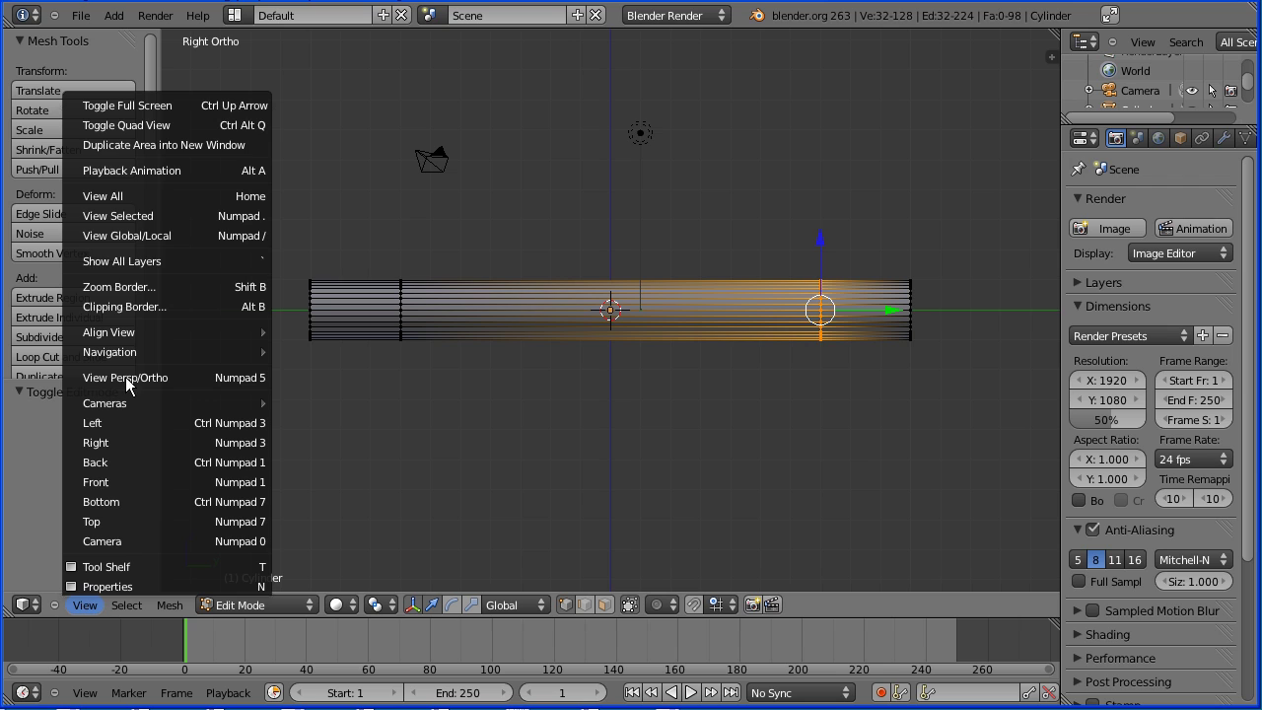
left_click(225, 123)
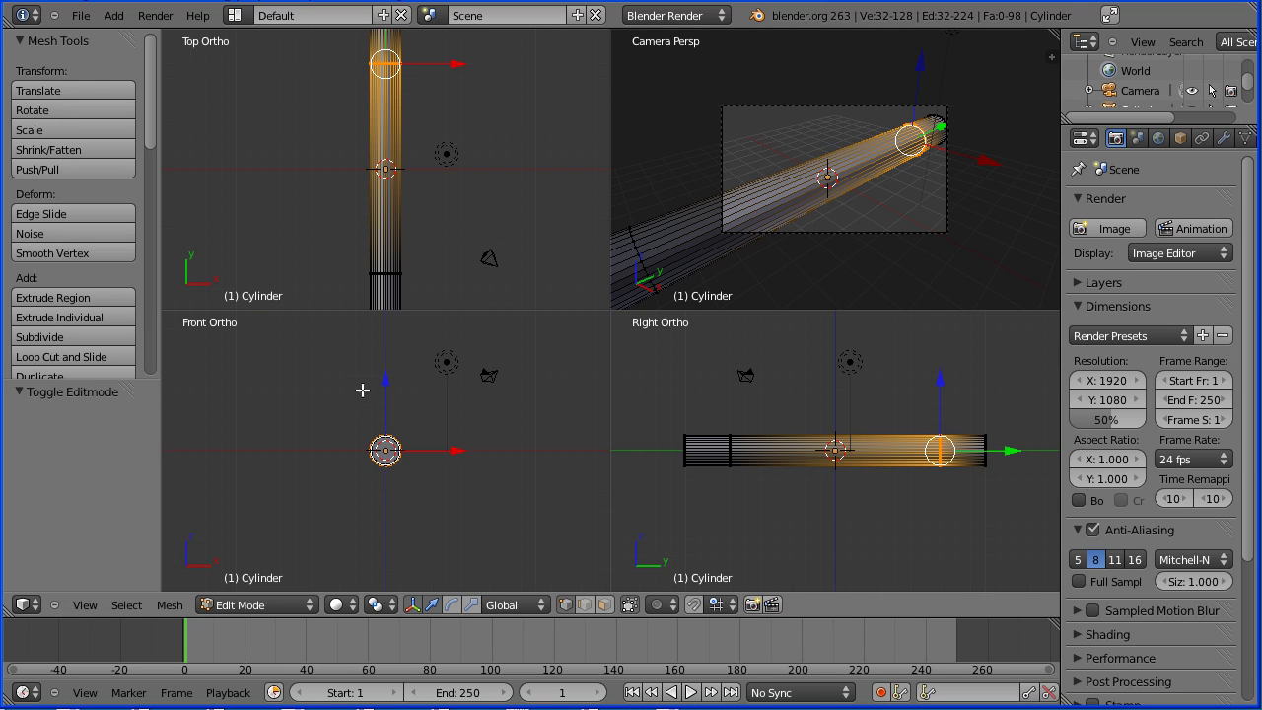
scroll(480, 493, "up", 6)
scroll(480, 493, "up", 2)
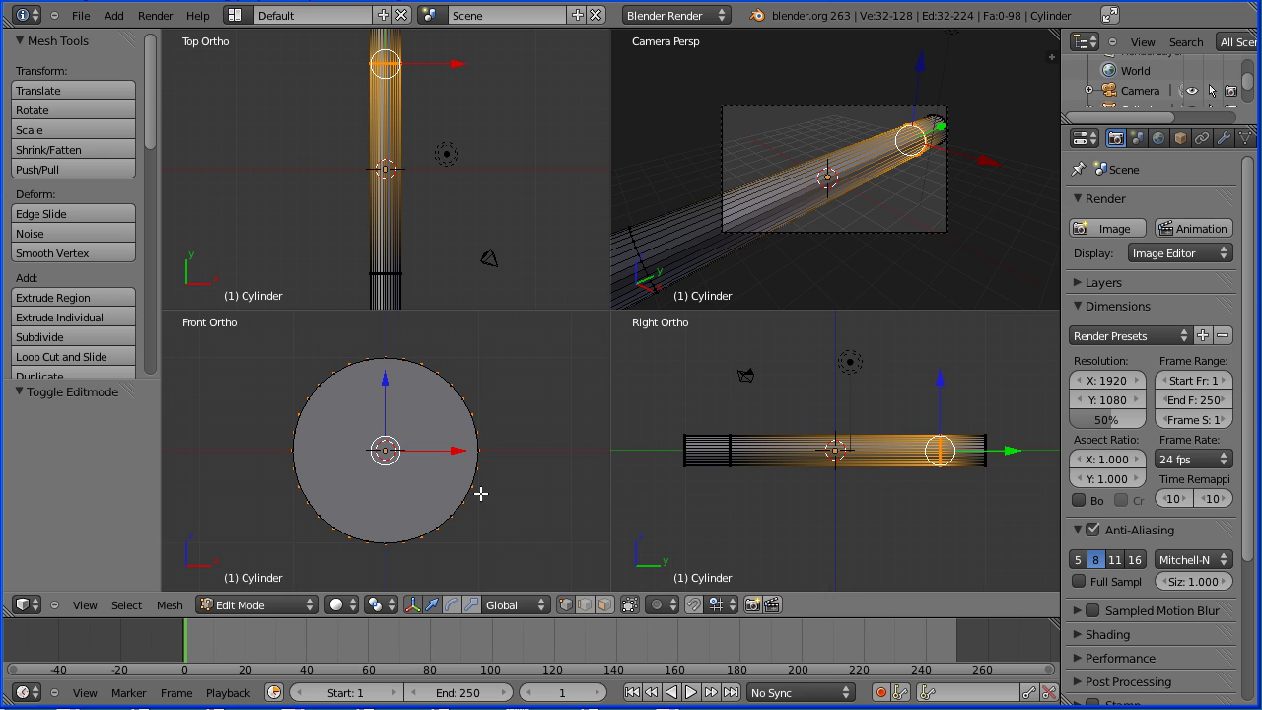
- Extrude the fuselage's front end cap face and shrink it to 0.3
left_click(615, 613)
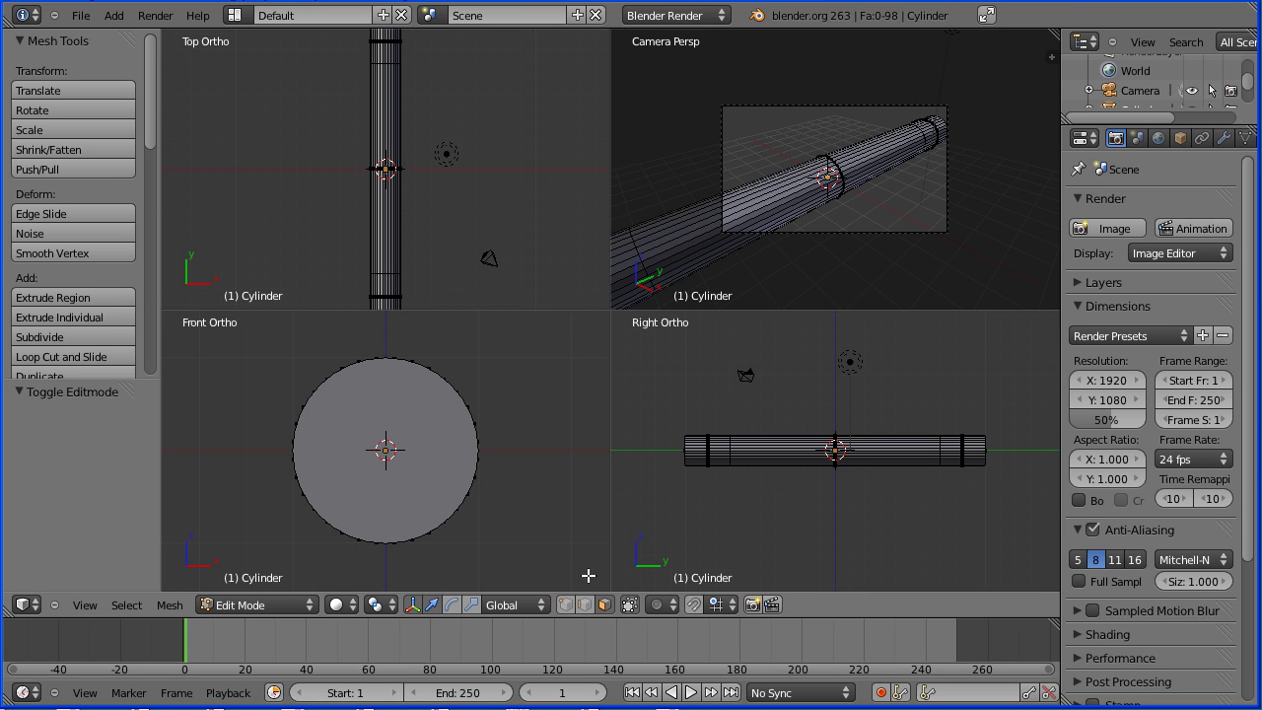
right_click(410, 462)
key("e")
key("s")
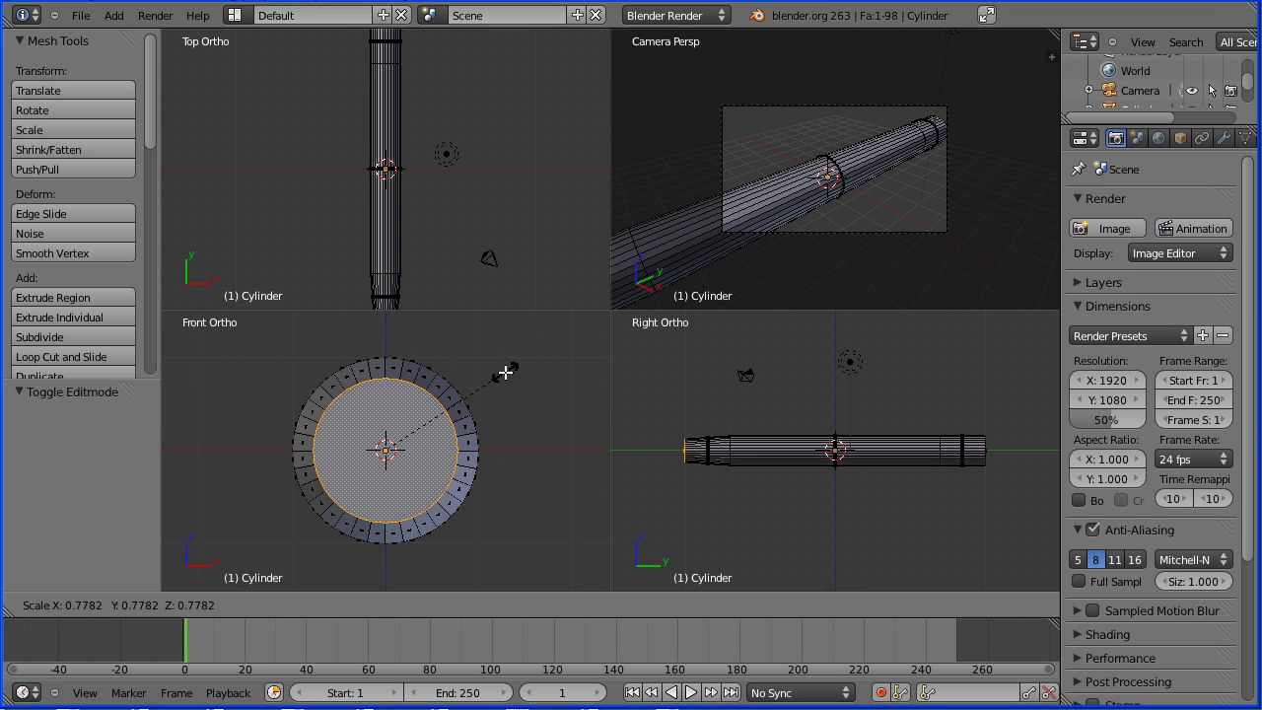
type("0.3")
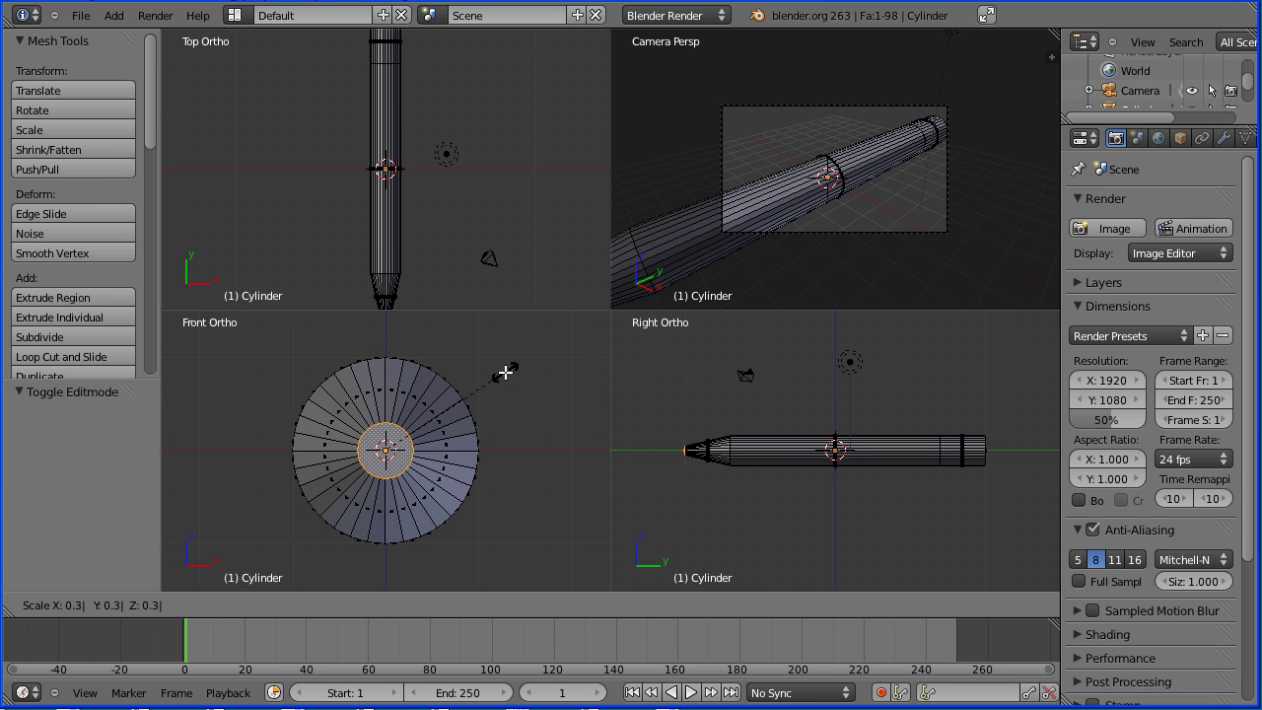
key("Return")
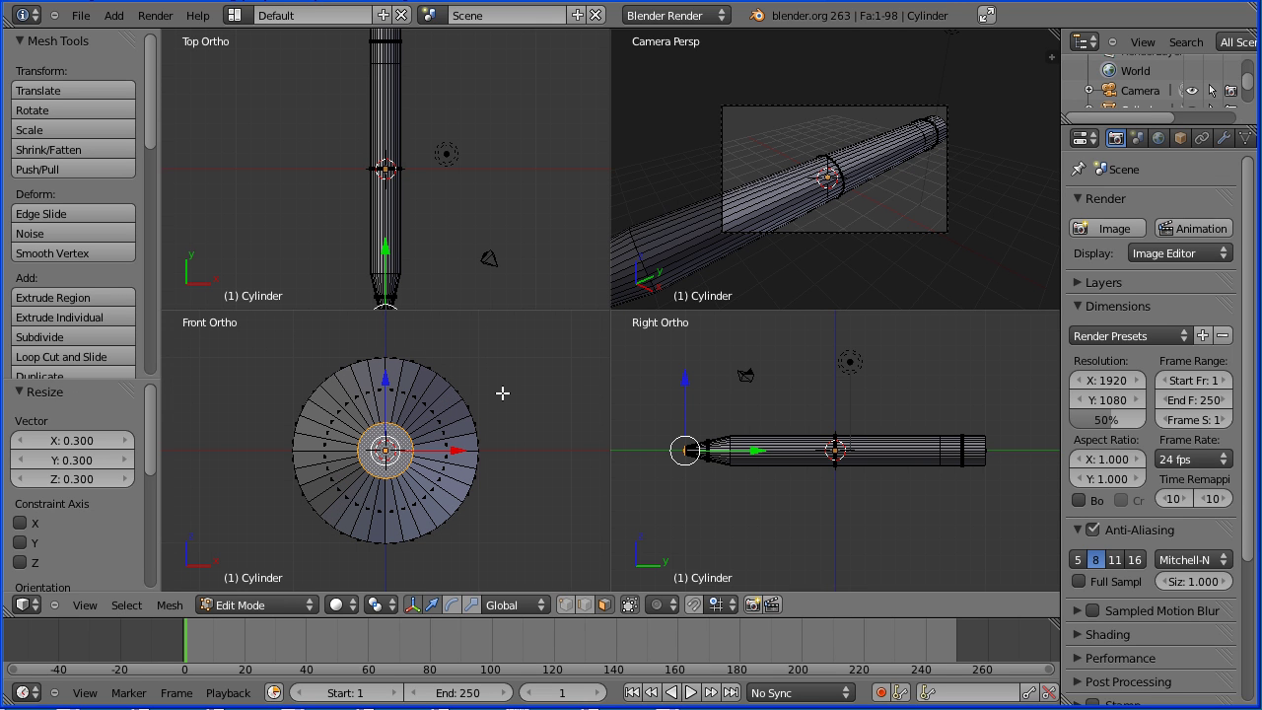
- Move the shrunken nose face -0.3 along Z
key("g")
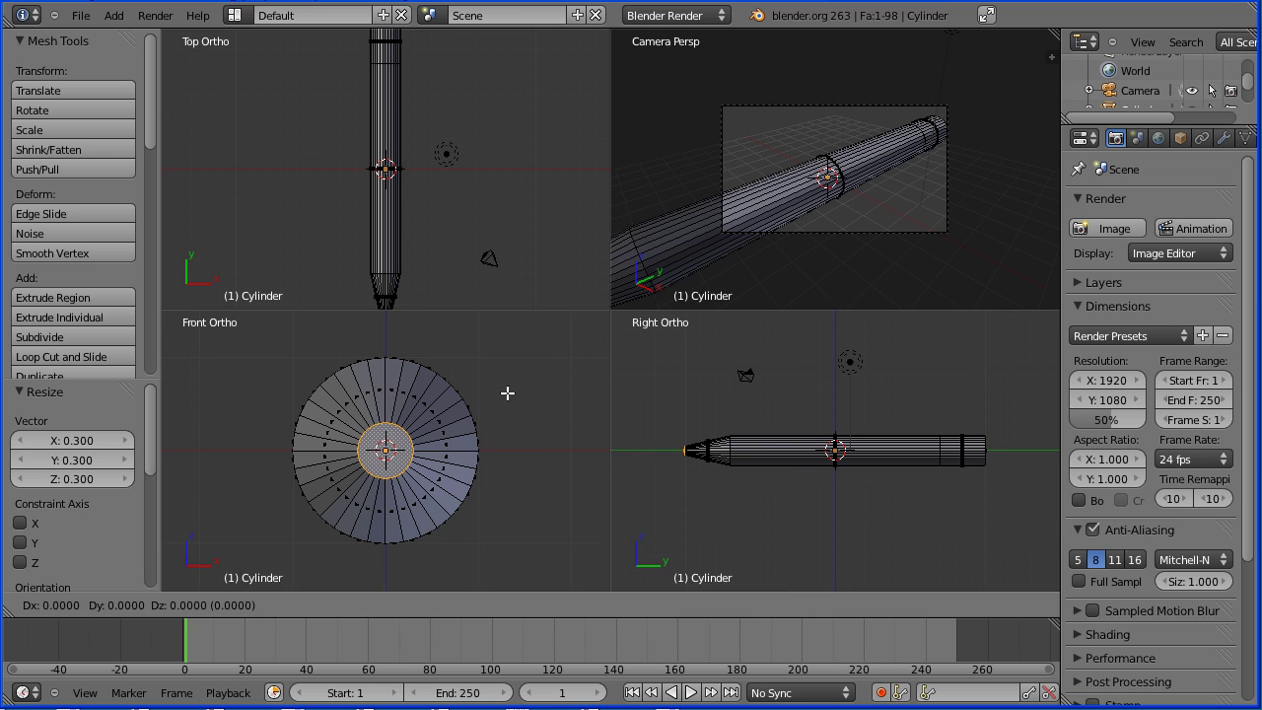
key("z")
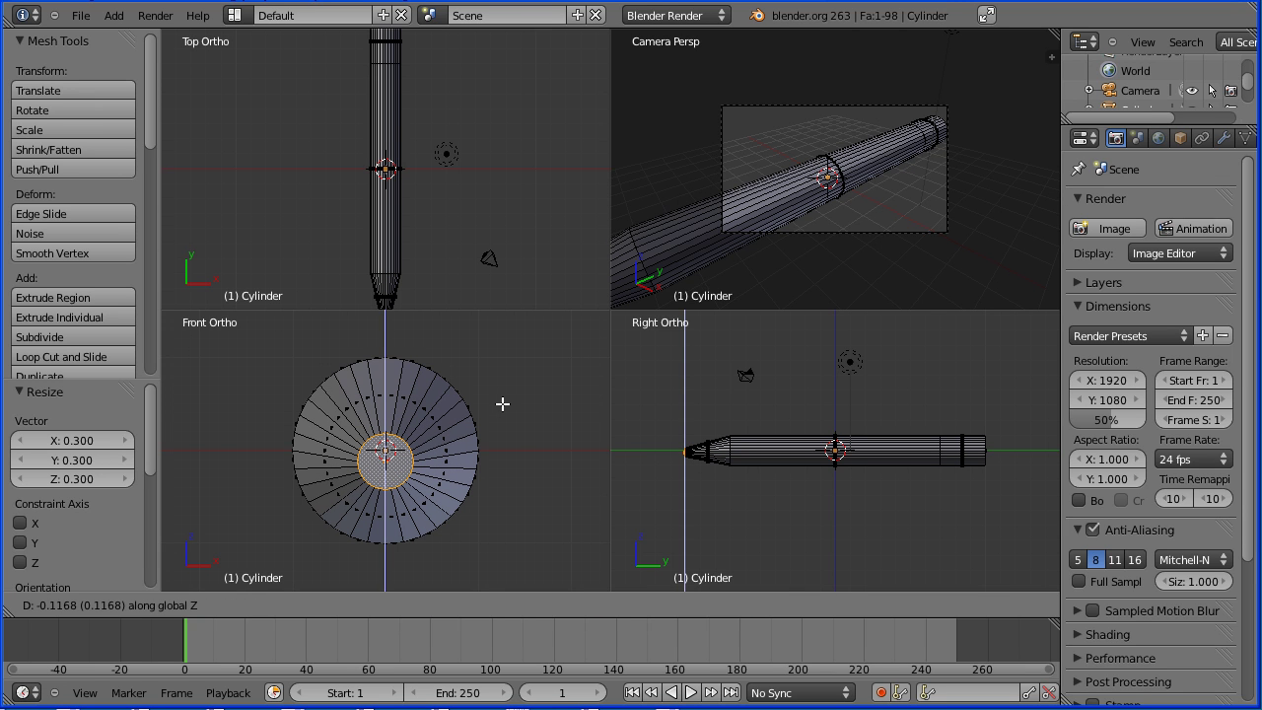
type("-0.3")
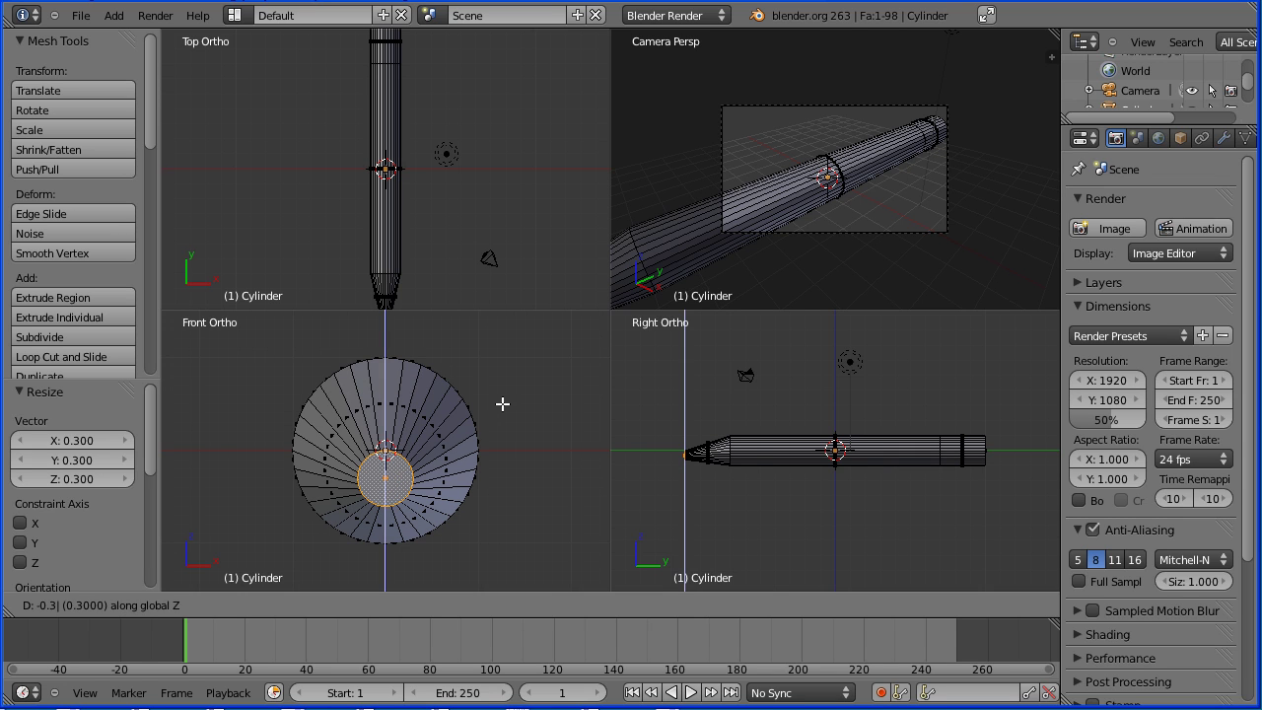
key("Return")
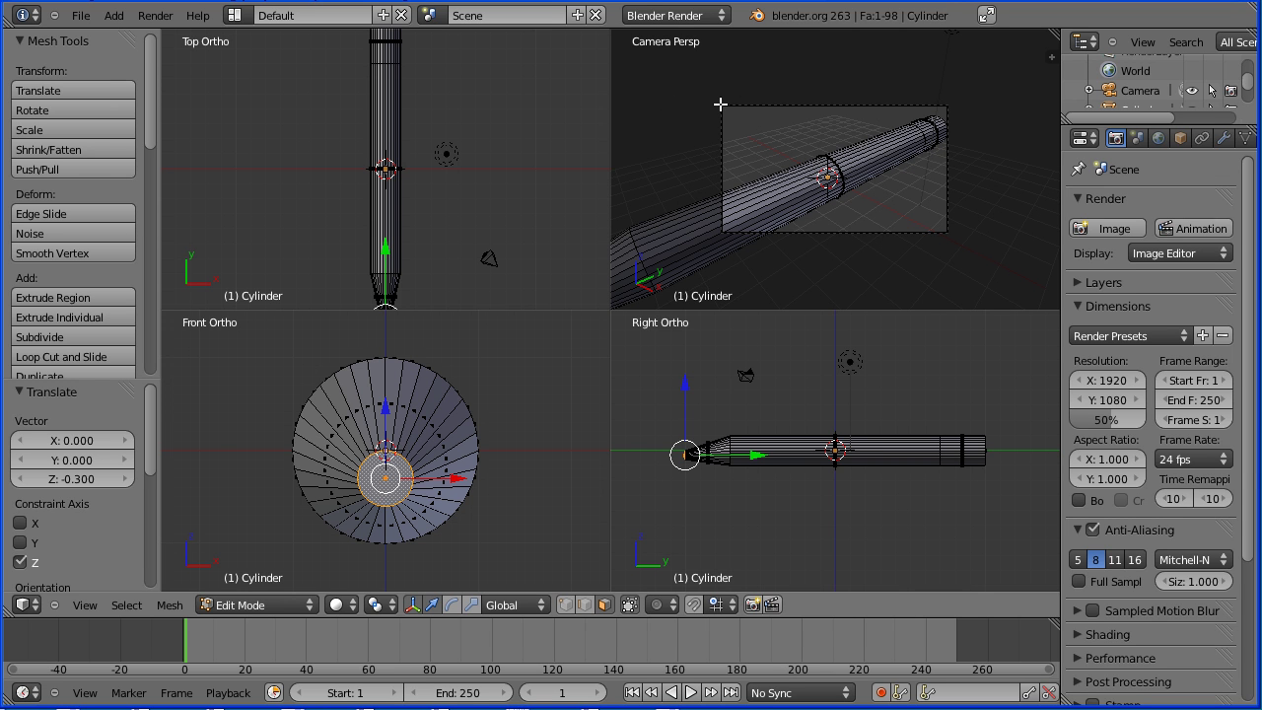
- From the Back view, shrink the fuselage's rear end face to 0.3
left_click(86, 607)
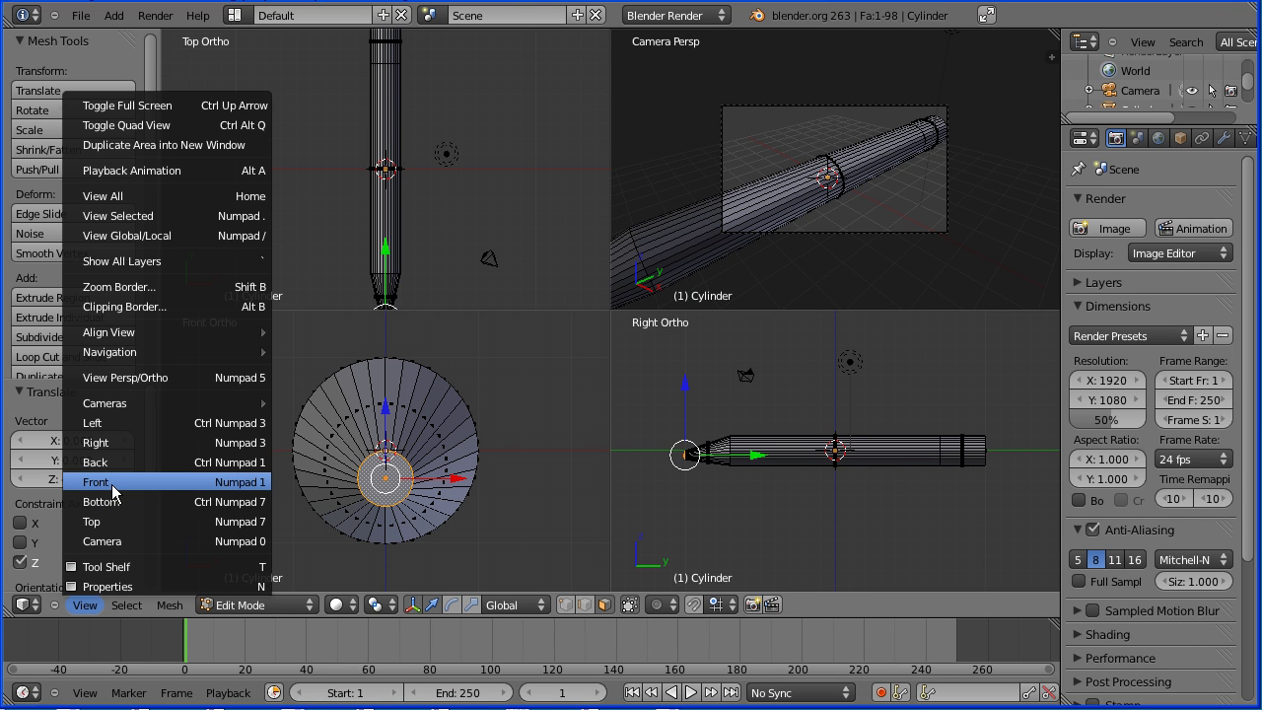
left_click(155, 472)
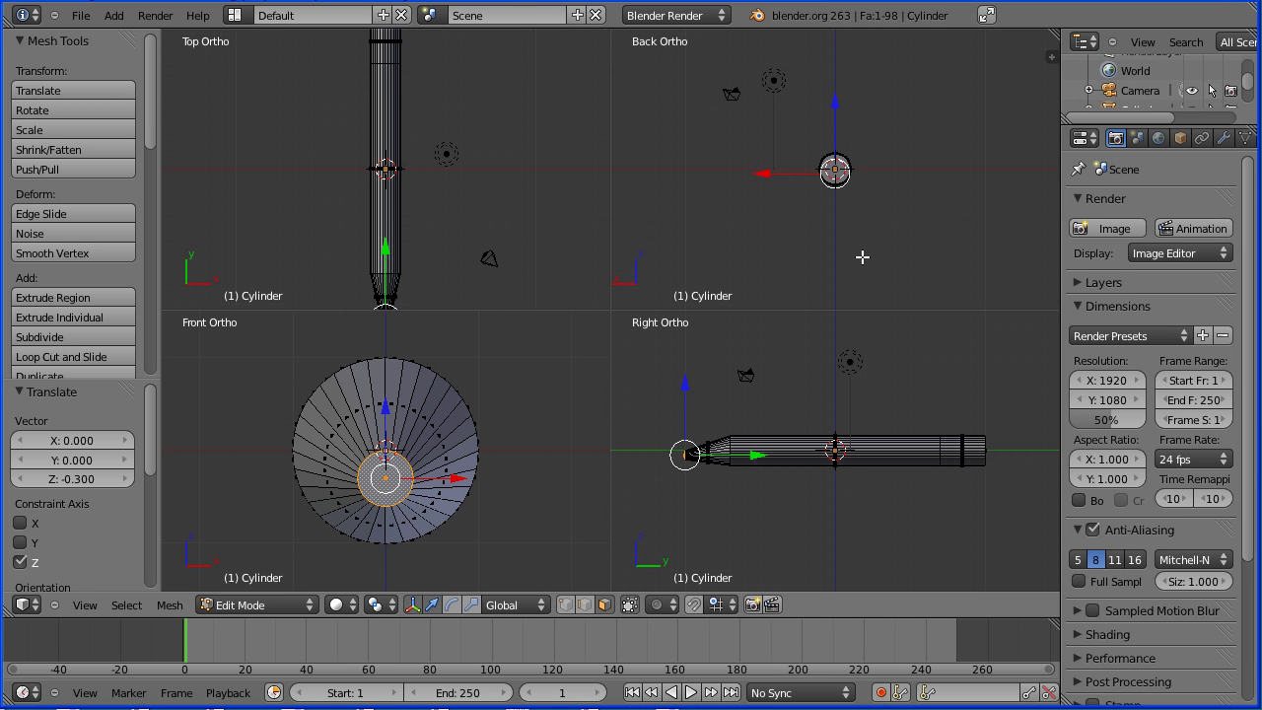
scroll(867, 265, "up", 7)
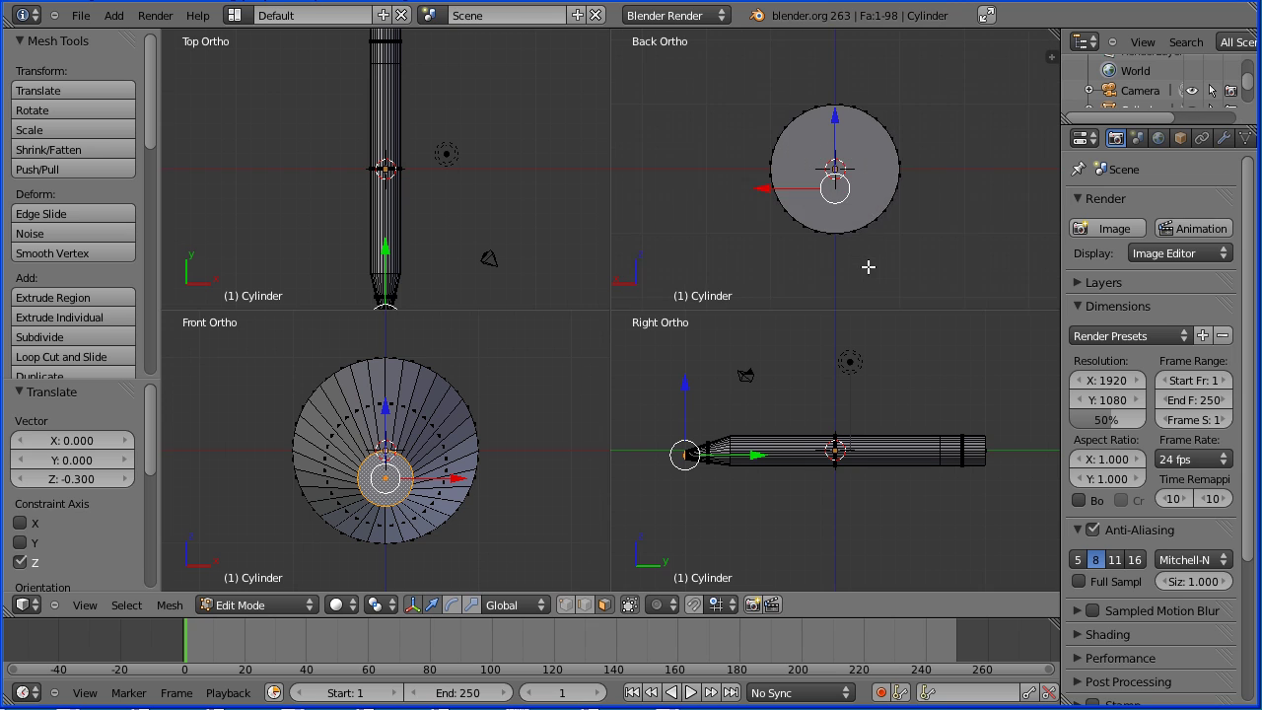
right_click(888, 188)
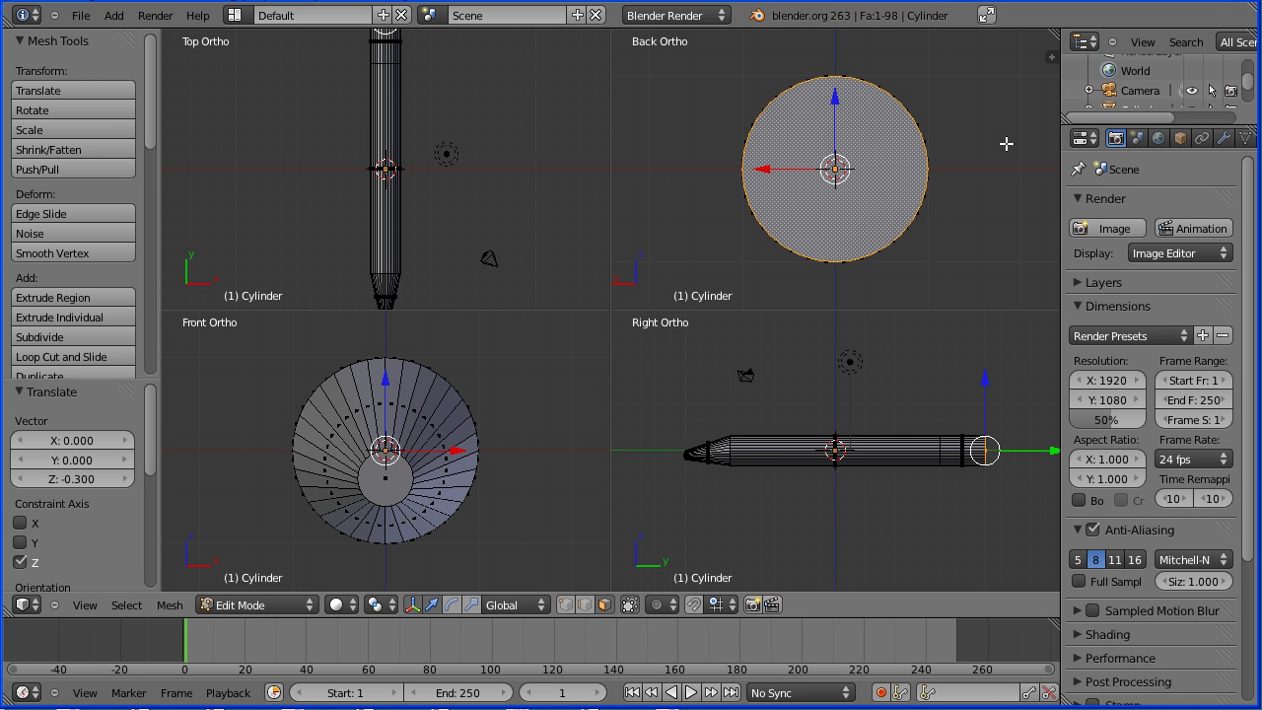
key("s")
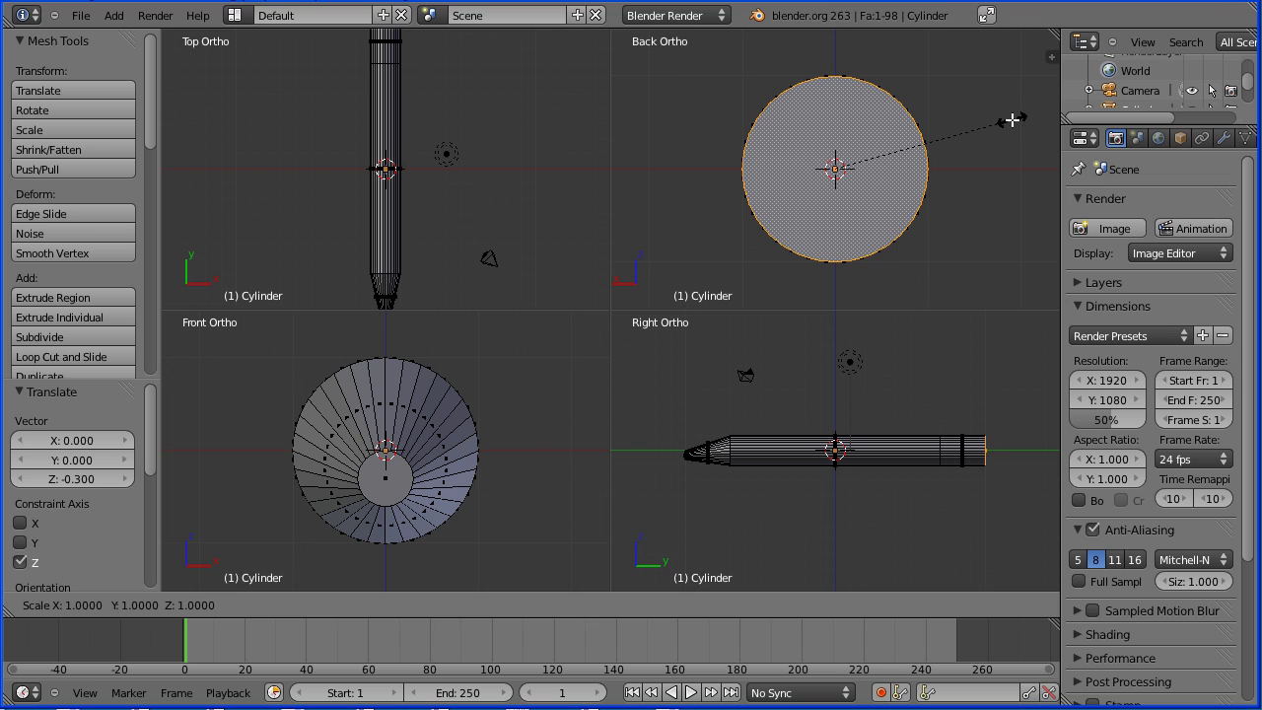
type(".3")
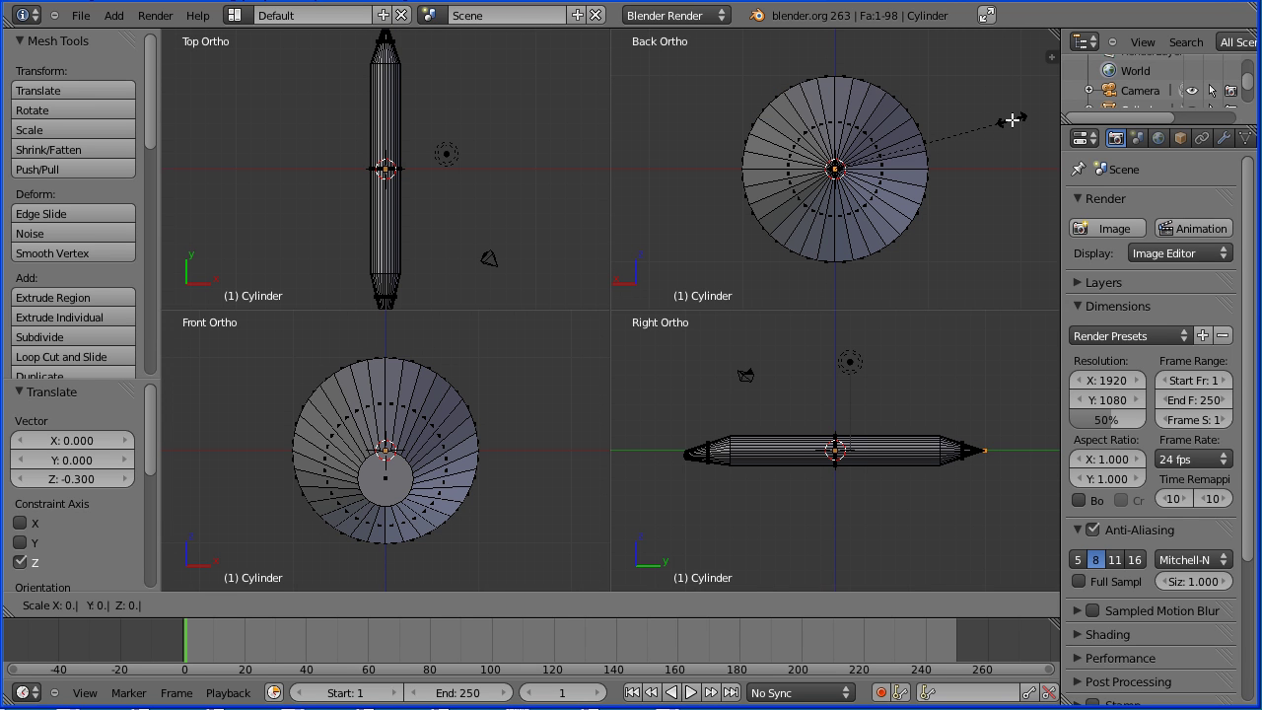
key("Return")
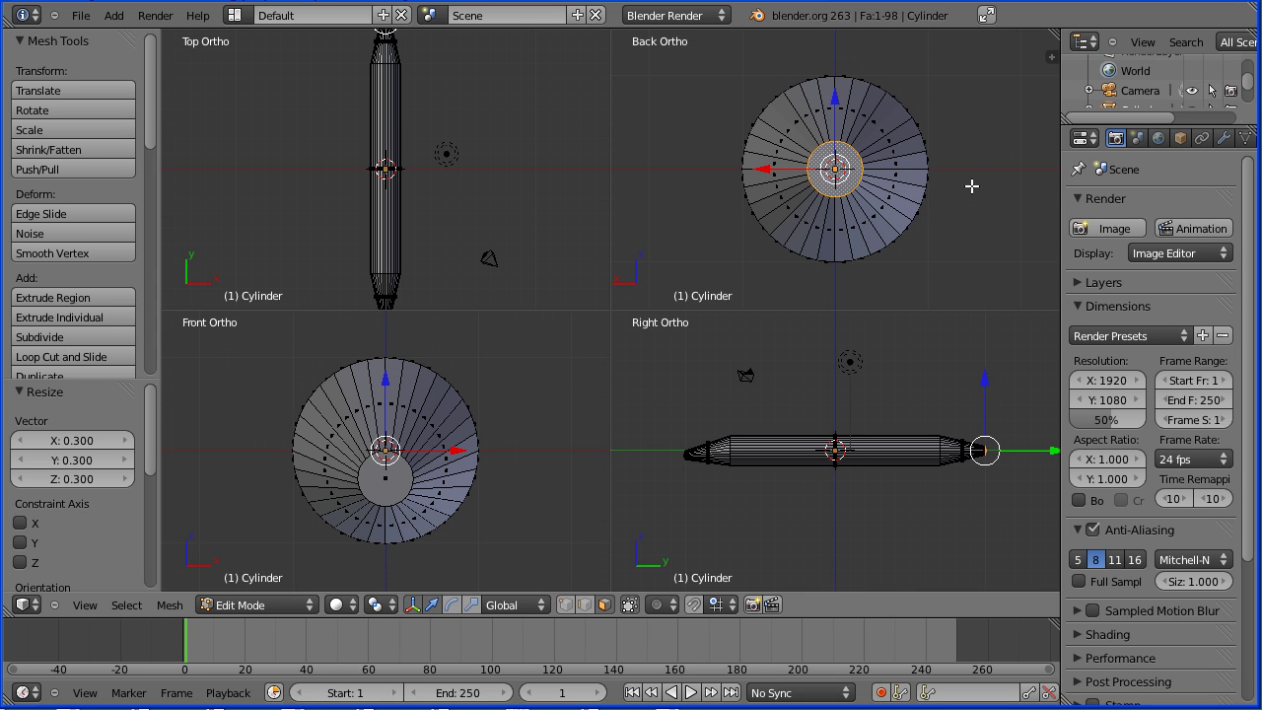
- Raise the rear end face 0.7 along Z and leave Edit Mode
key("g")
key("z")
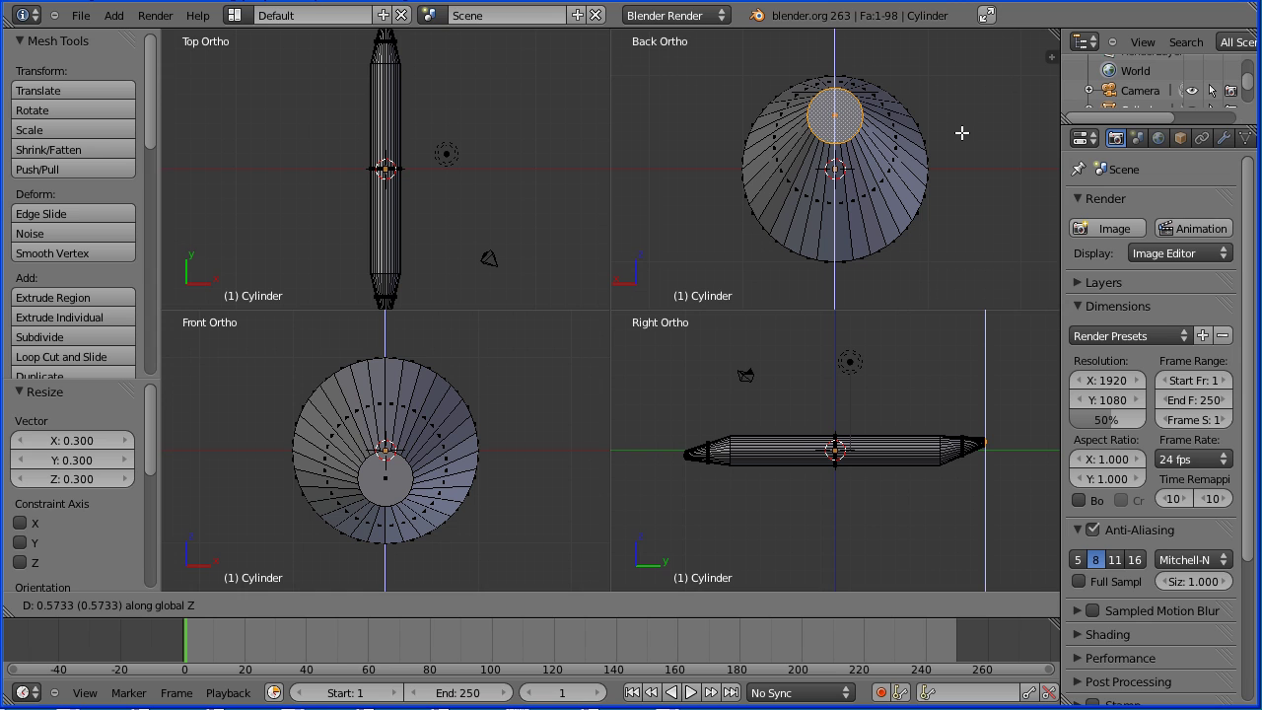
type("0.7")
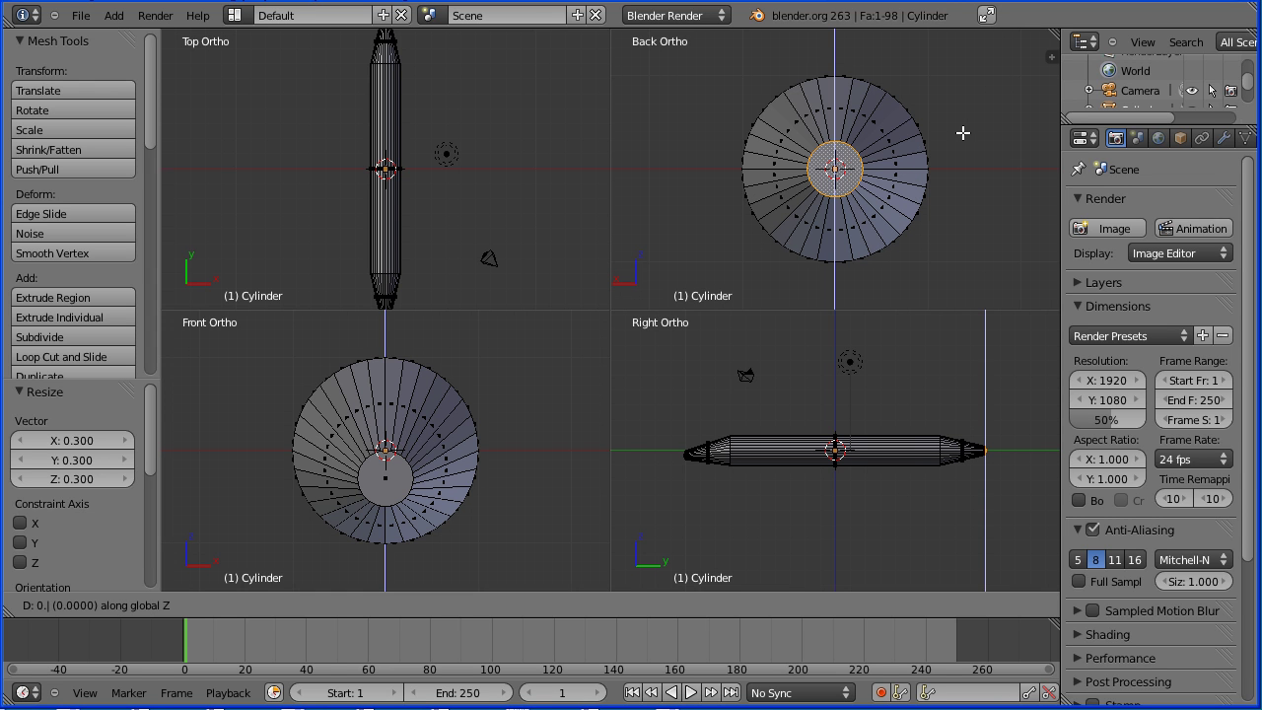
key("Return")
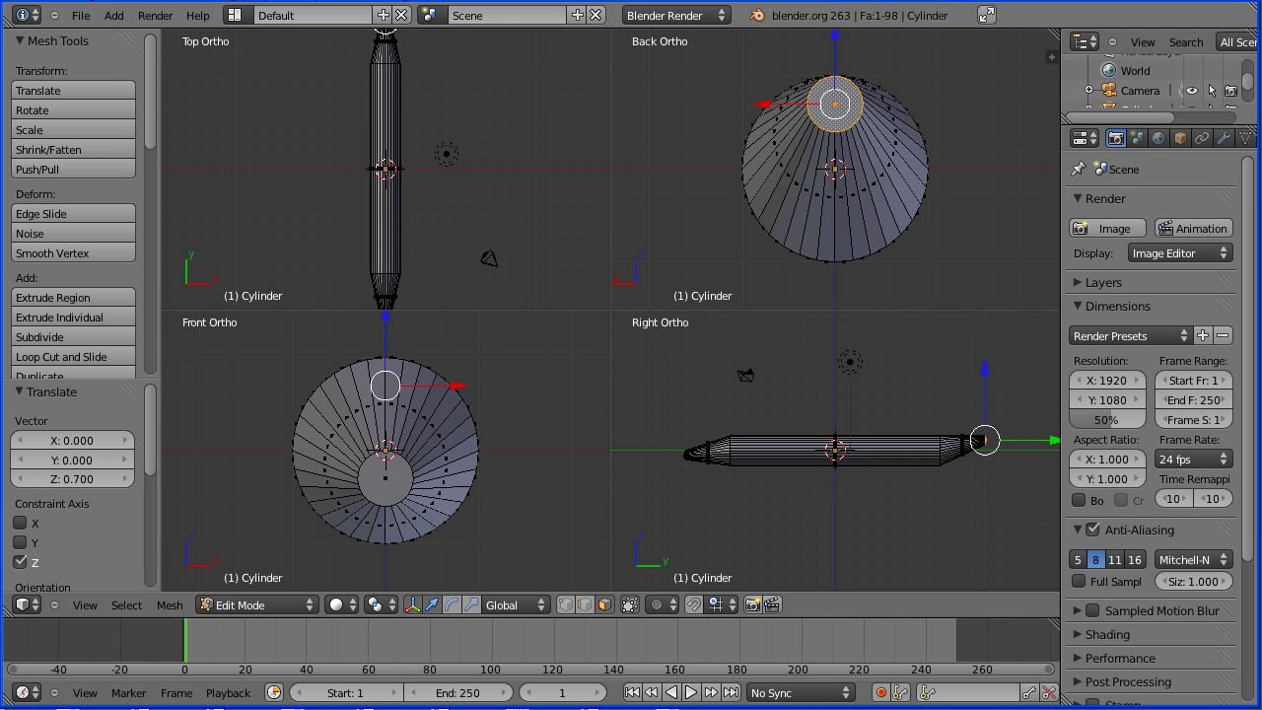
key("Tab")
key("Tab")
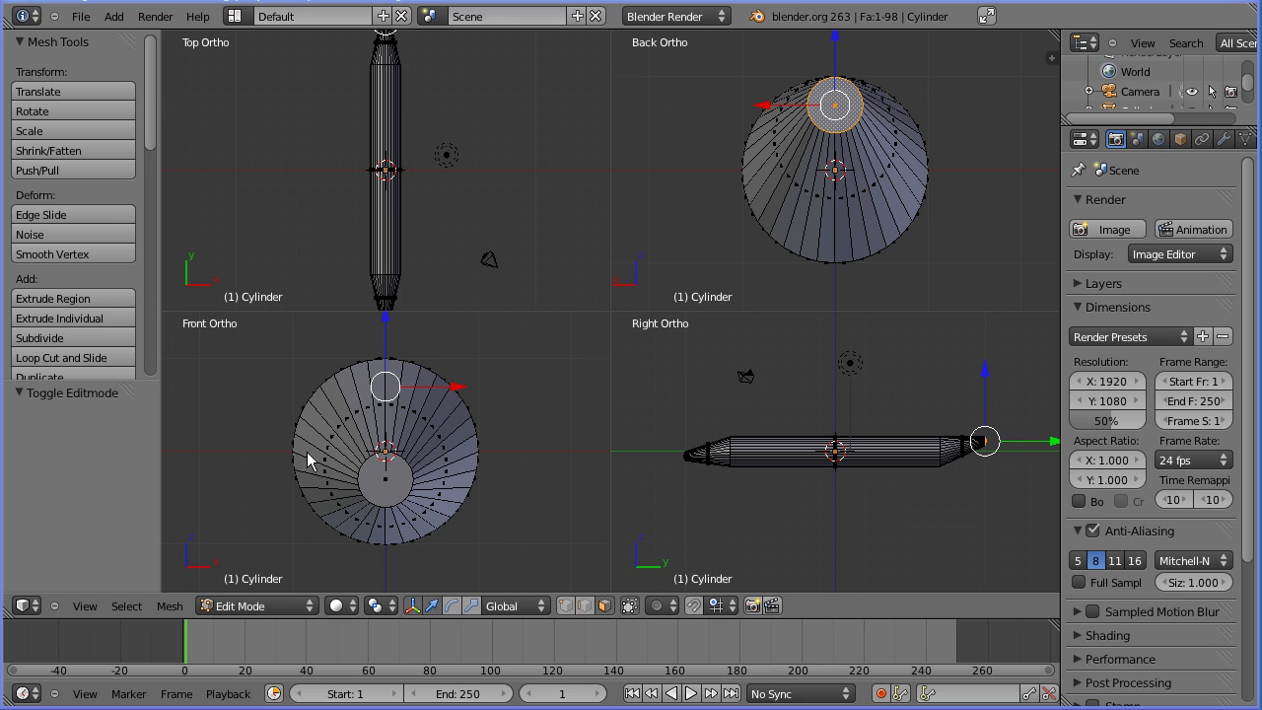
left_click(267, 606)
- In Object Mode, snap the 3D cursor to the scene centre and add a cube there
left_click(264, 587)
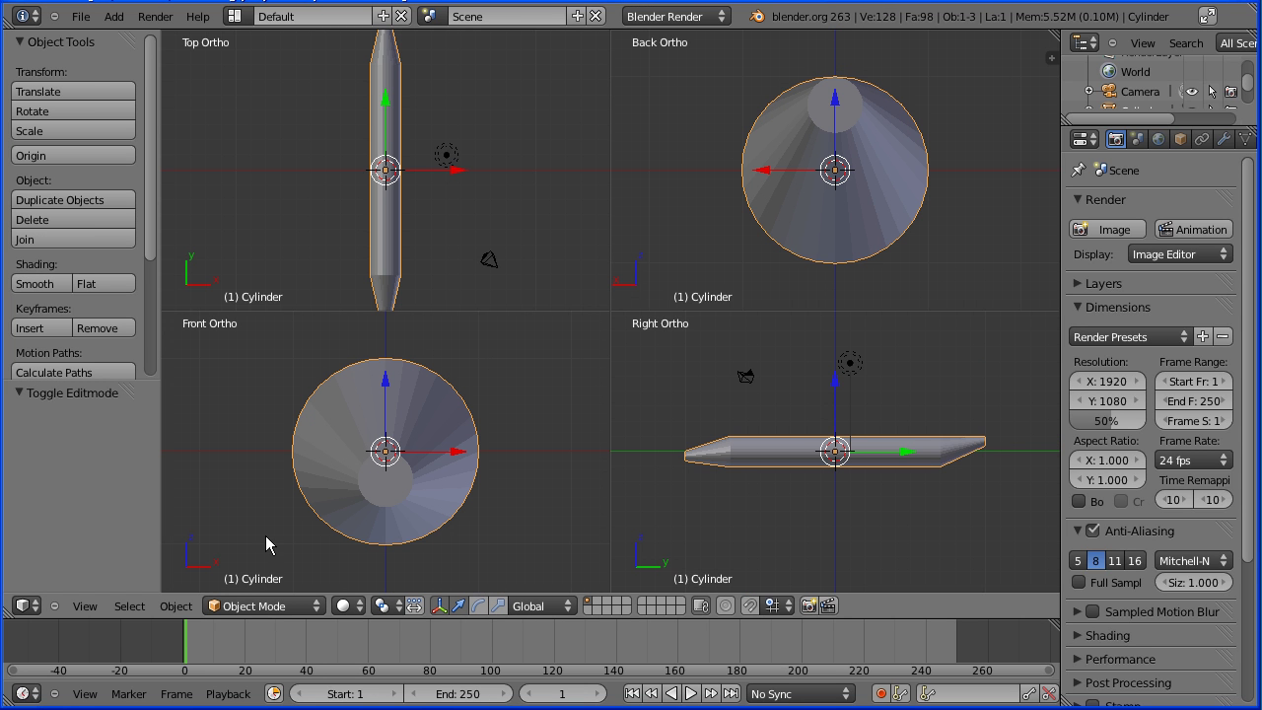
left_click(176, 608)
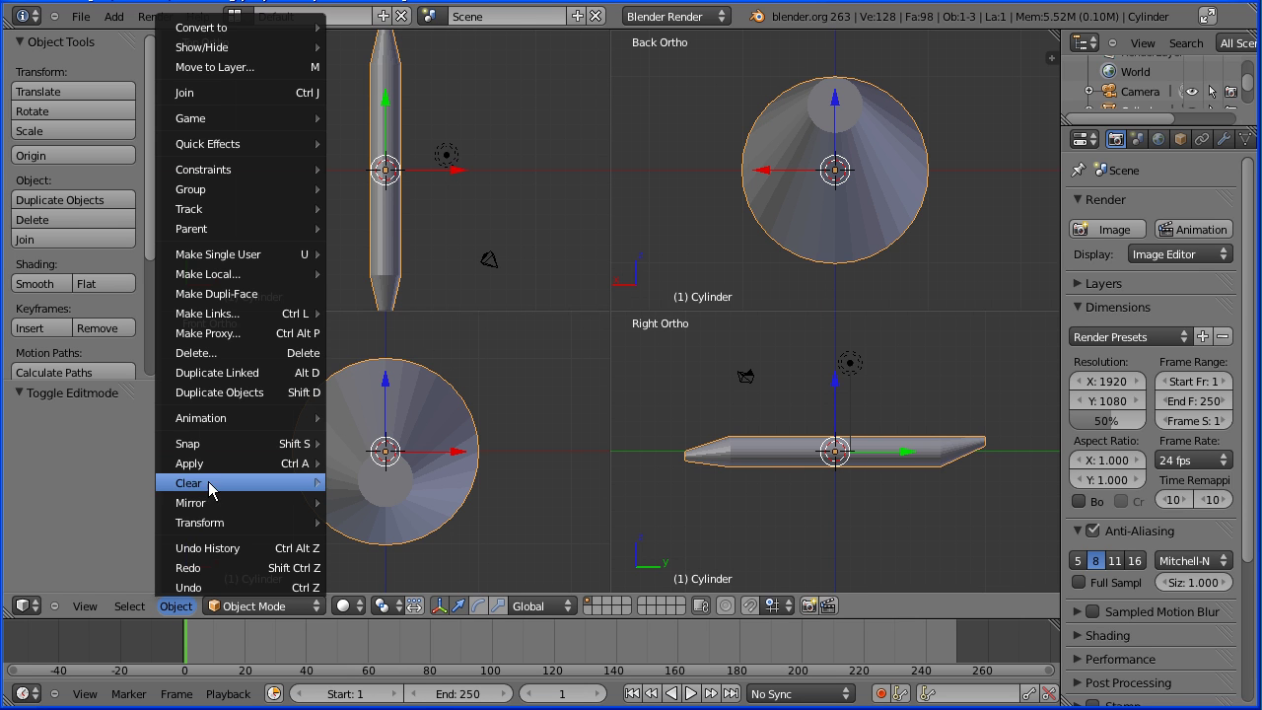
mouse_move(233, 452)
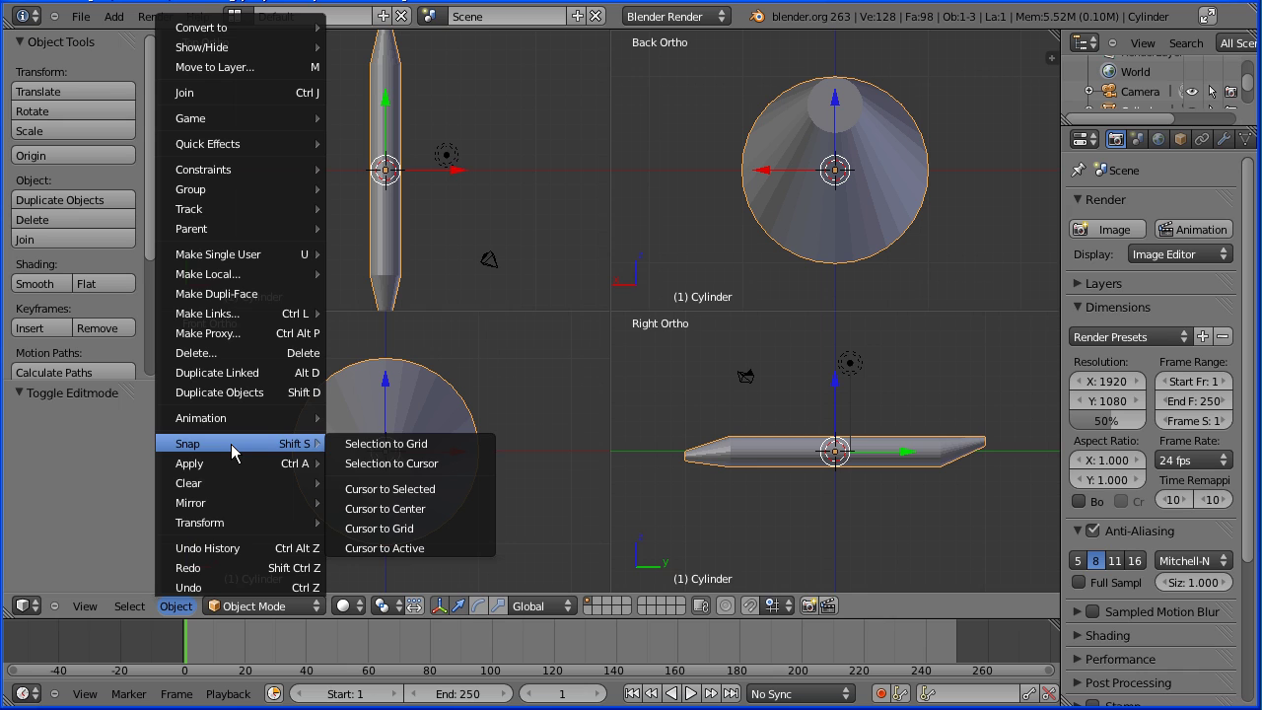
left_click(470, 518)
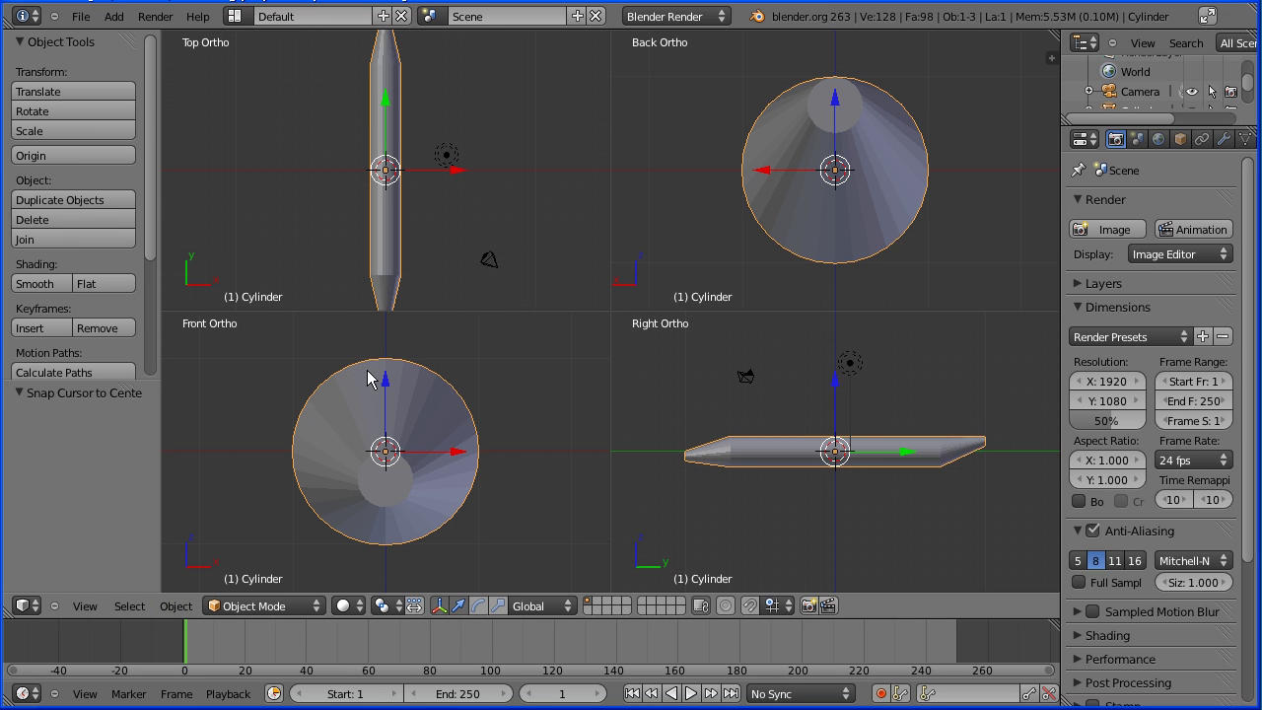
left_click(114, 16)
mouse_move(129, 40)
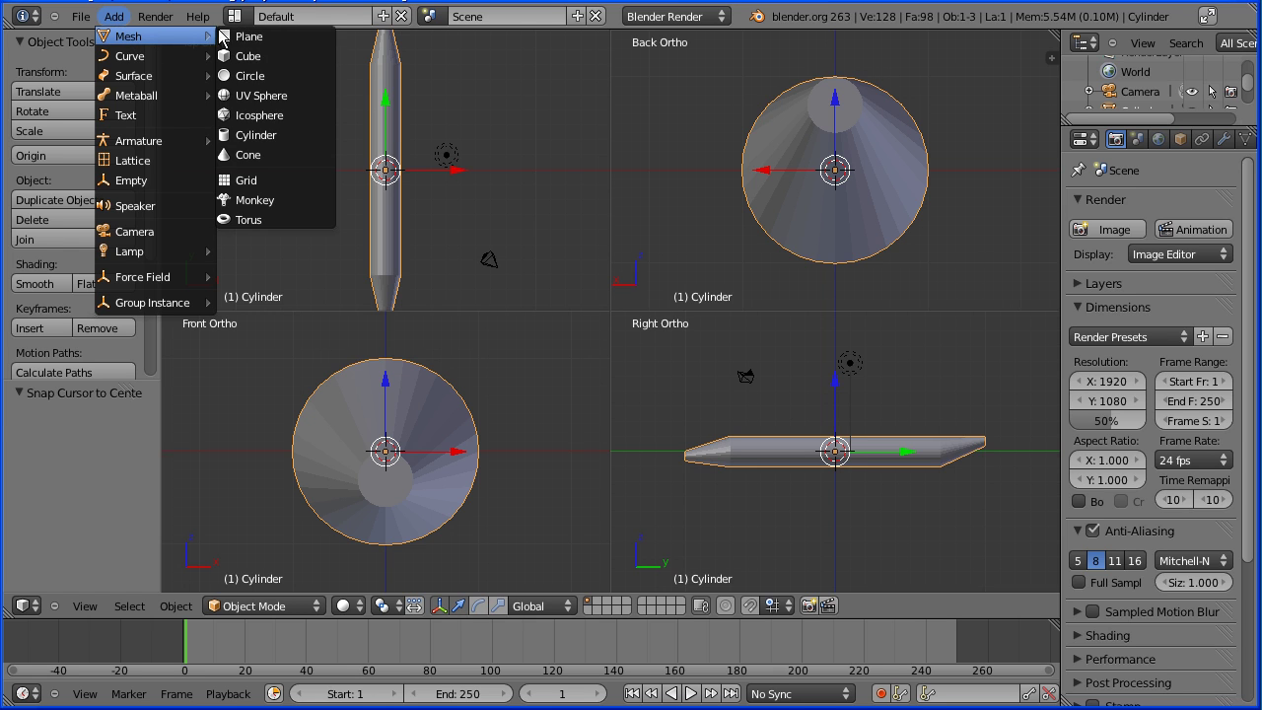
left_click(273, 59)
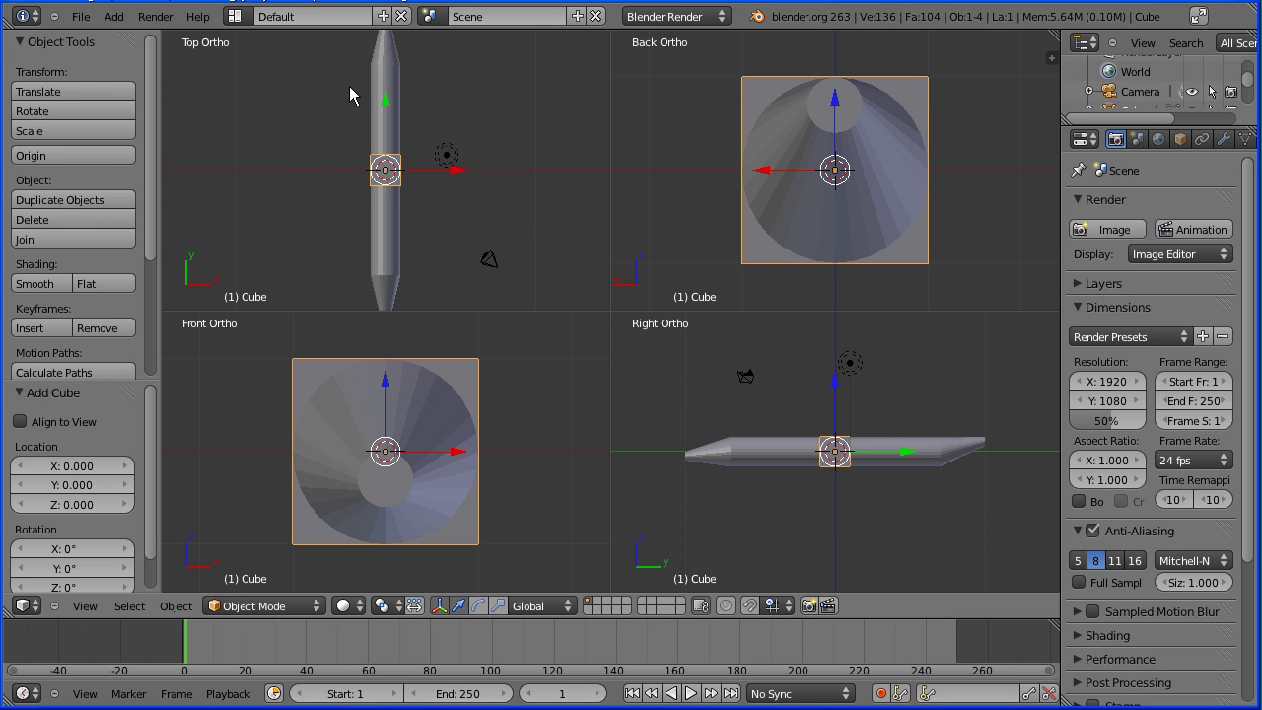
- Set the cube's scale to X 5, Y 5 and Z 0.1 in Object properties
left_click(1181, 140)
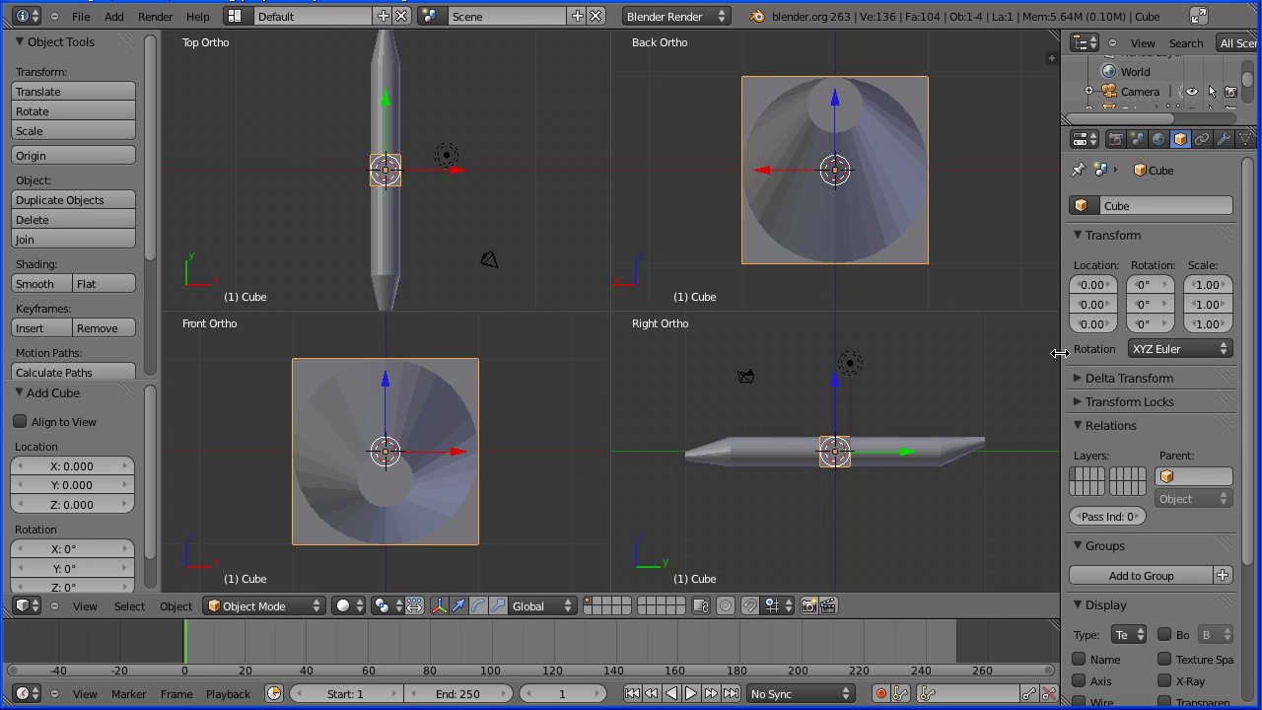
left_click_drag(1060, 353, 957, 356)
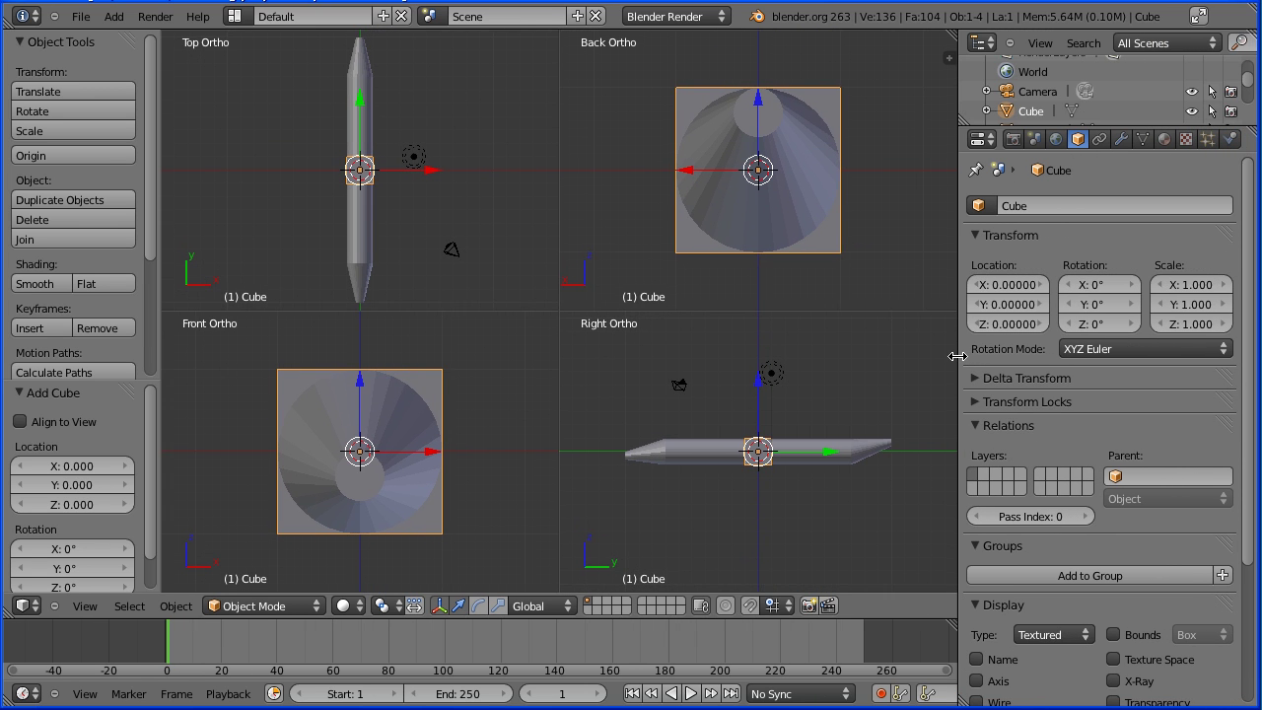
left_click(1190, 286)
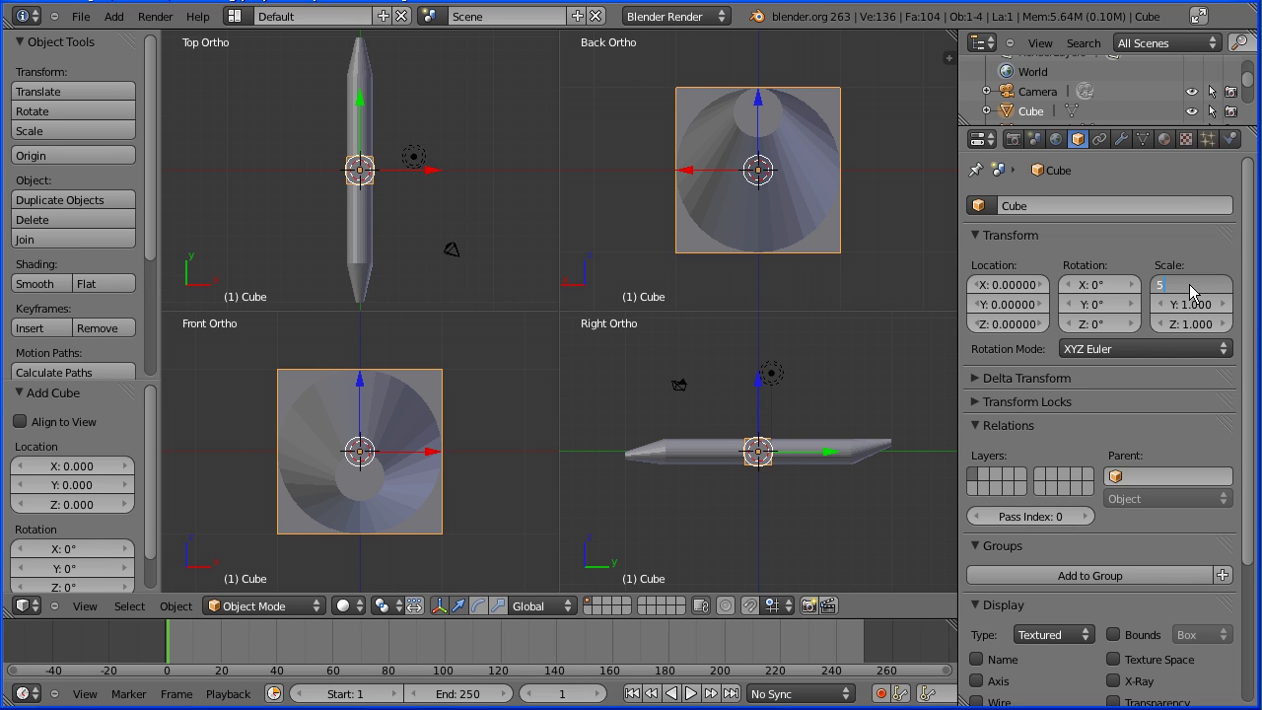
key("Return")
left_click(1193, 305)
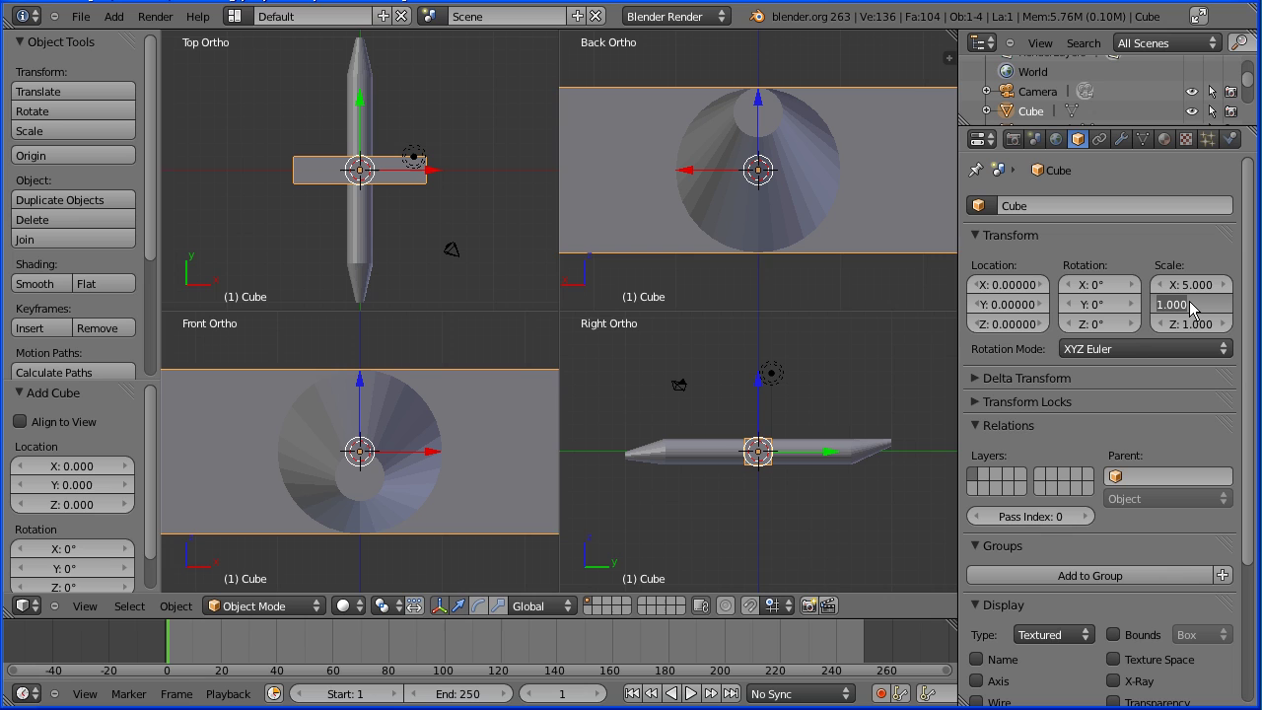
type("5")
key("Return")
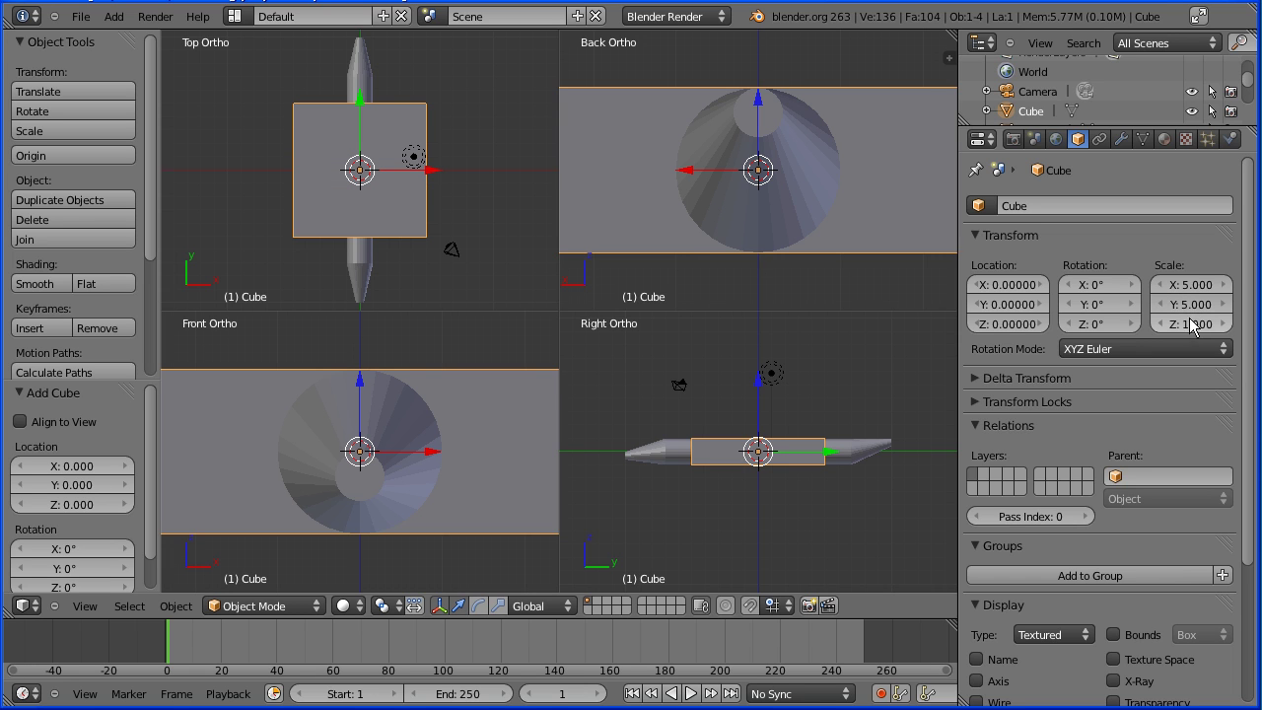
left_click(1192, 324)
type("0.1")
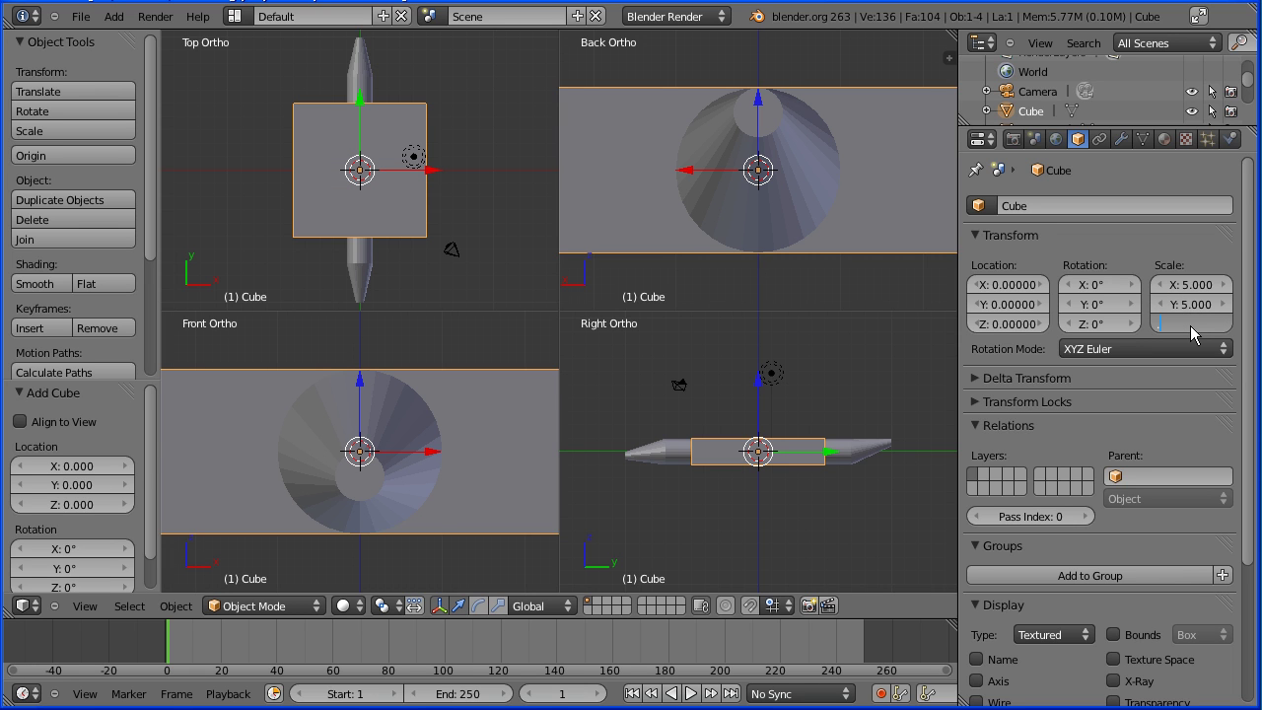
key("Return")
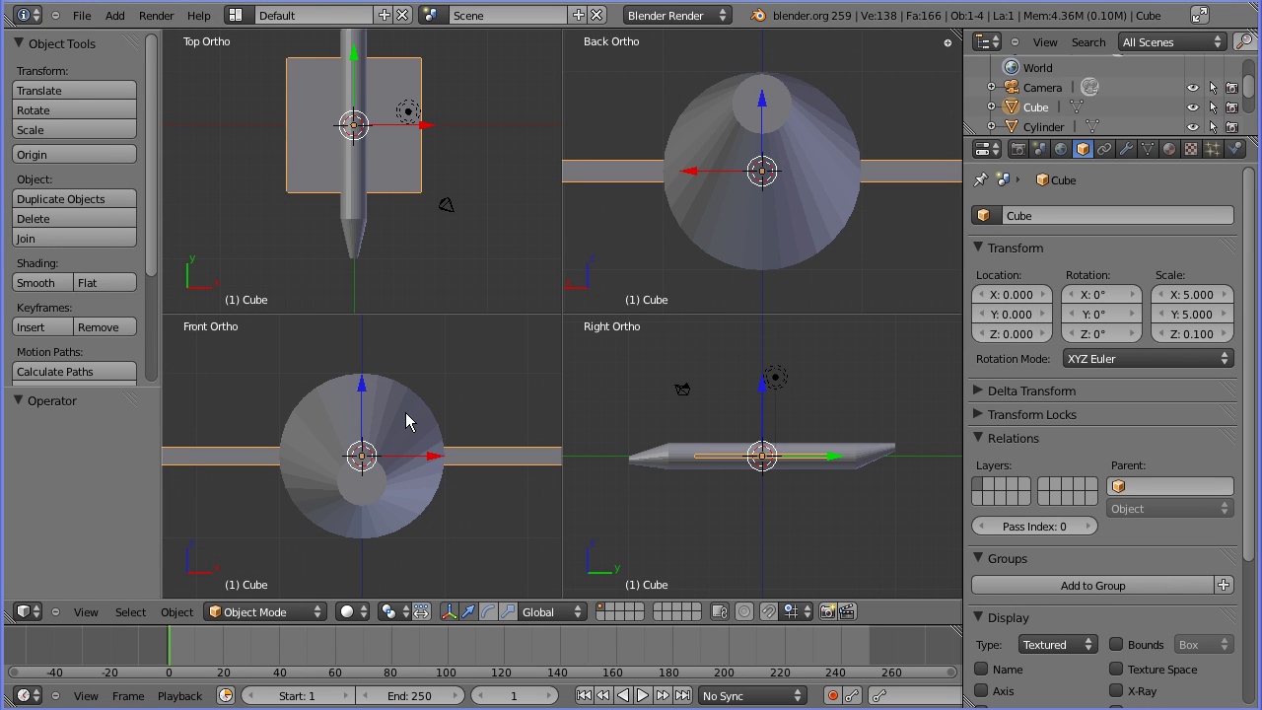
- Hide the cylinder fuselage from the viewports via the Outliner
right_click(408, 421)
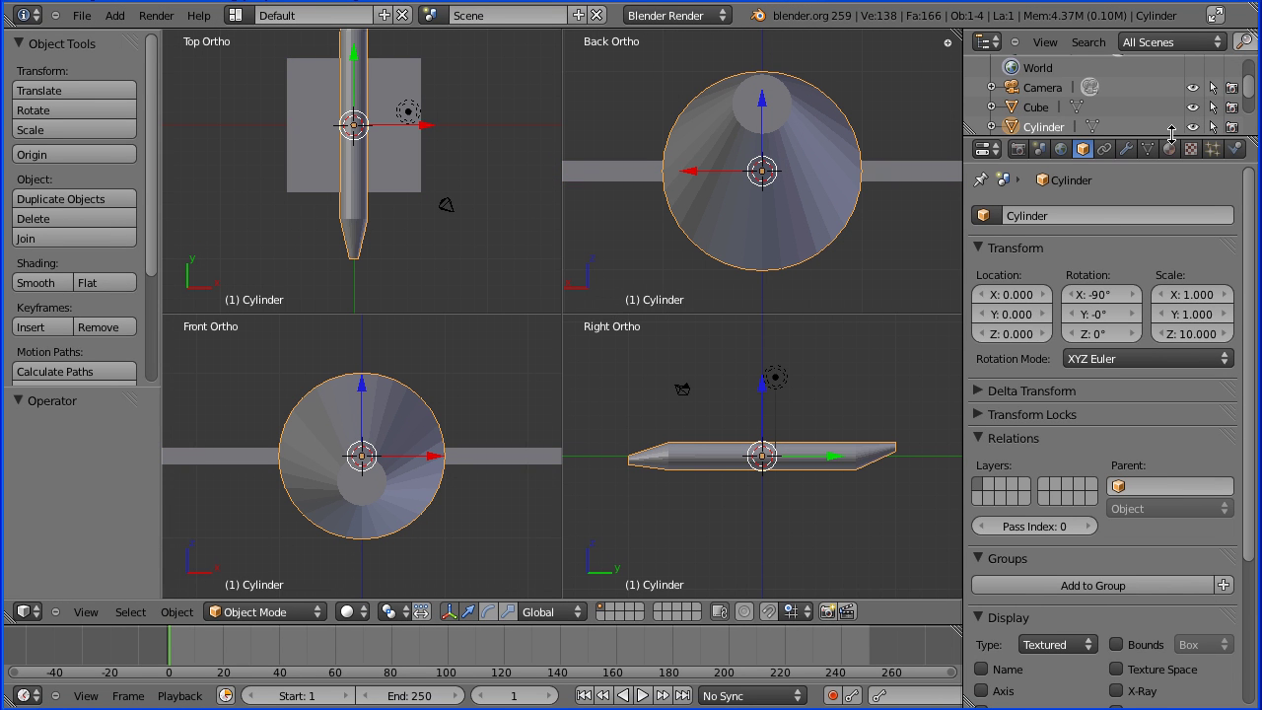
left_click_drag(1174, 139, 1189, 213)
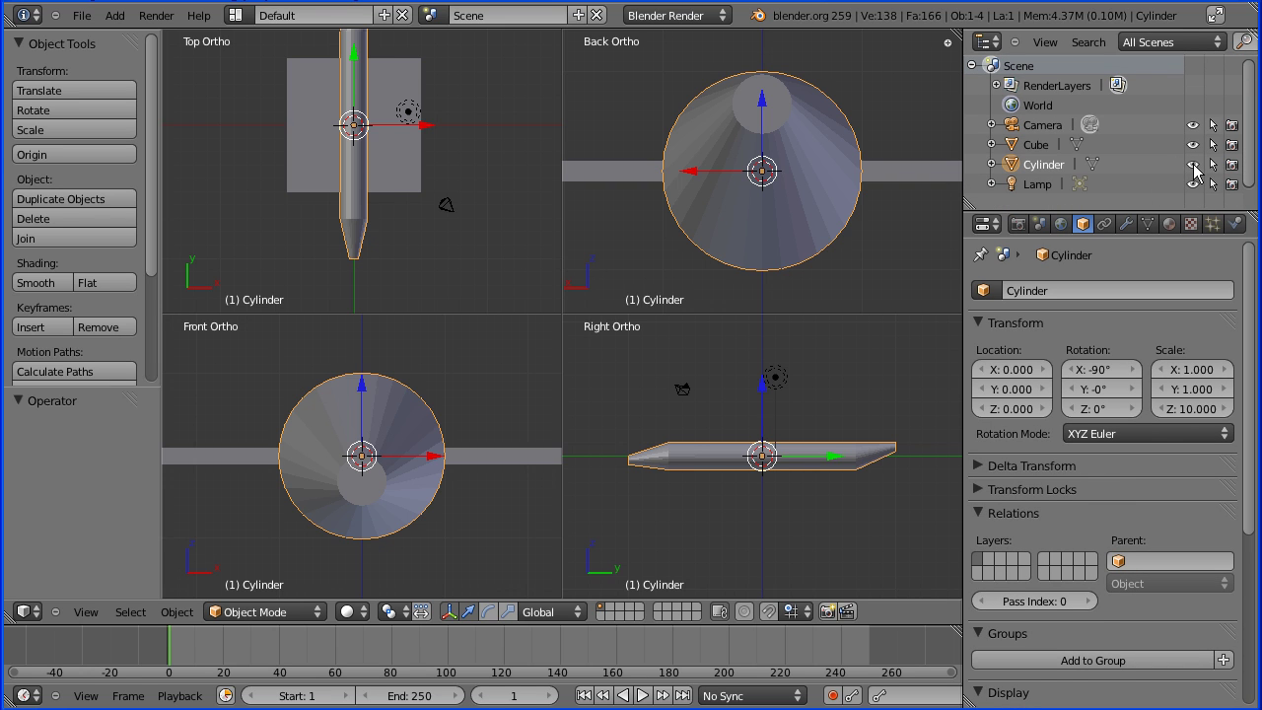
left_click(1193, 163)
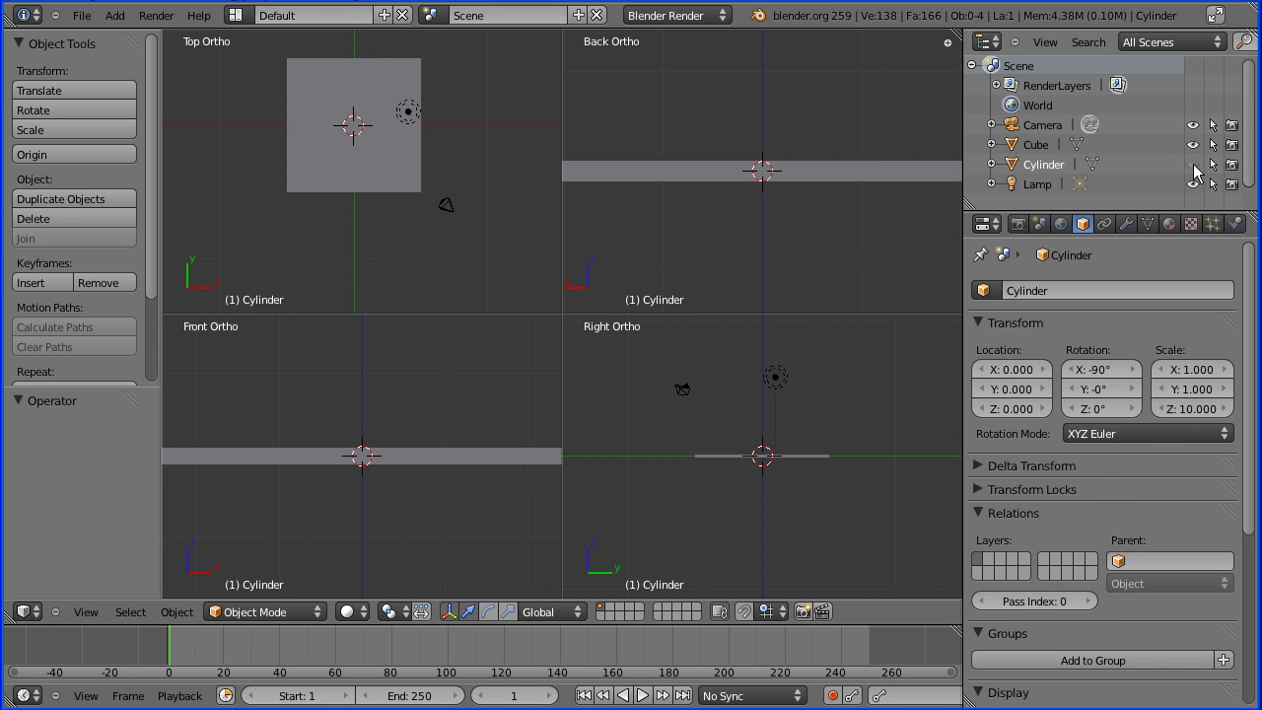
- In face-select Edit Mode, scale the slab's front face to 0.1 along X
right_click(487, 454)
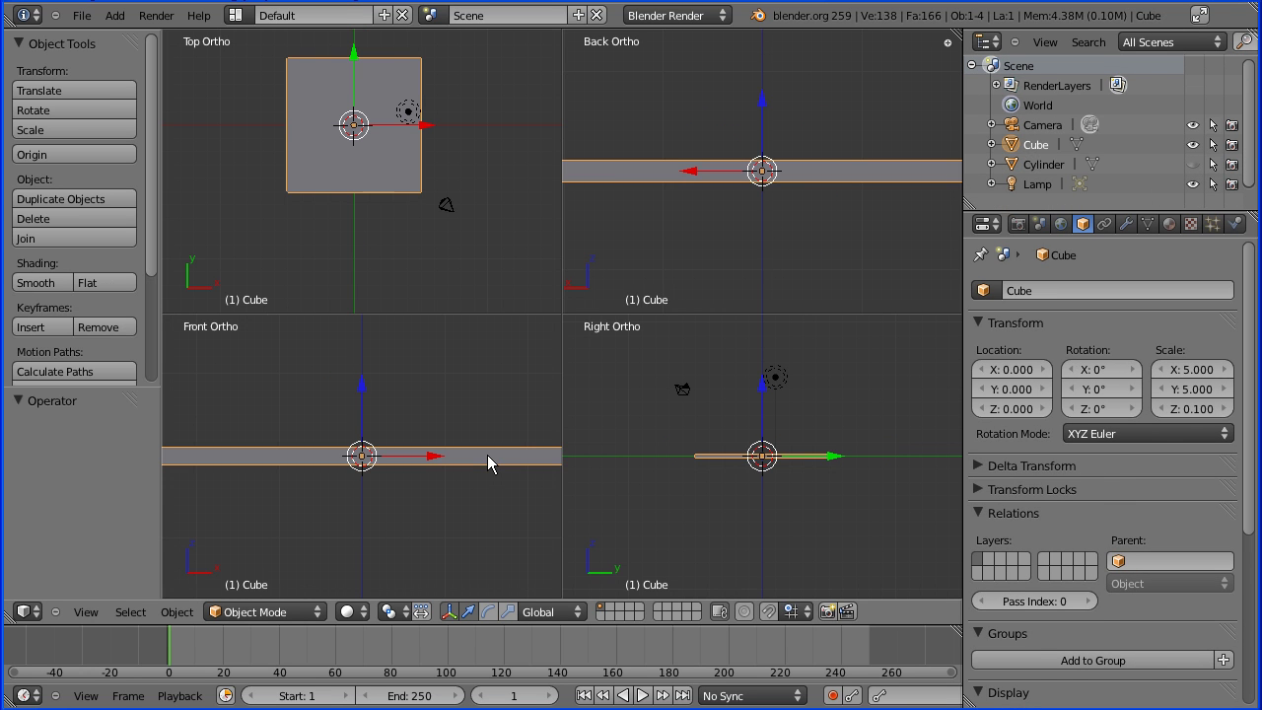
left_click(283, 611)
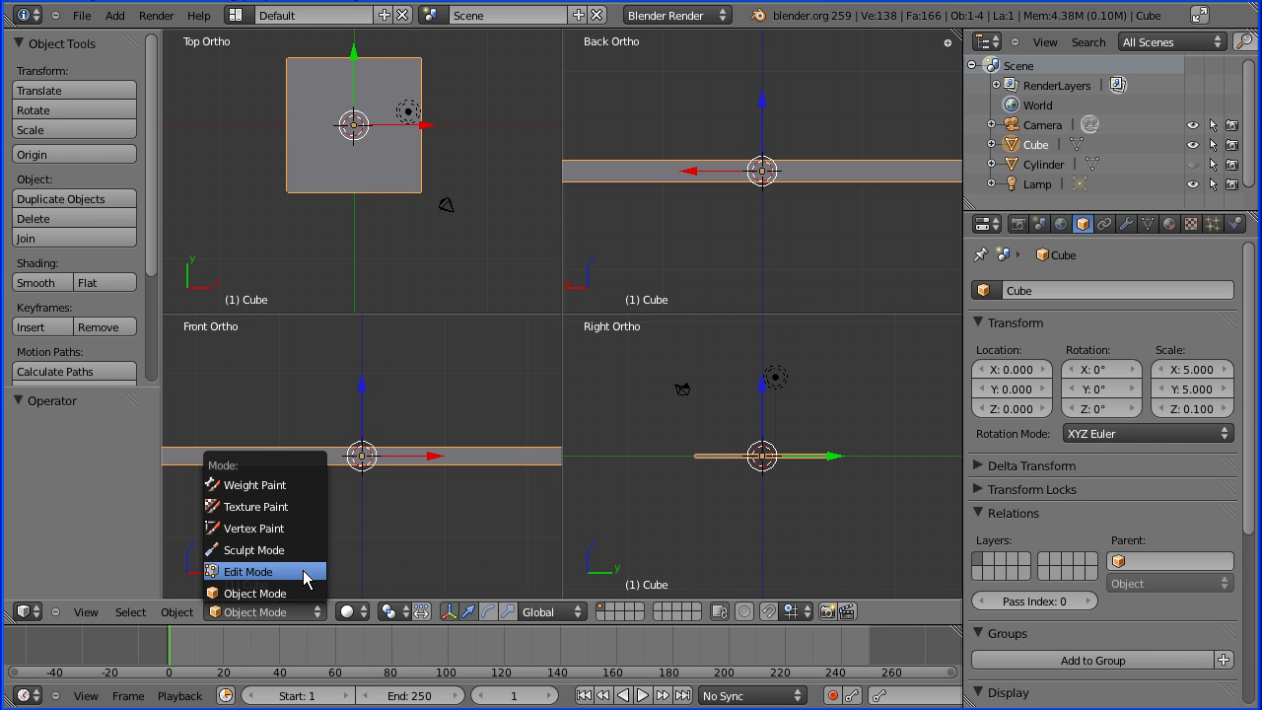
left_click(306, 572)
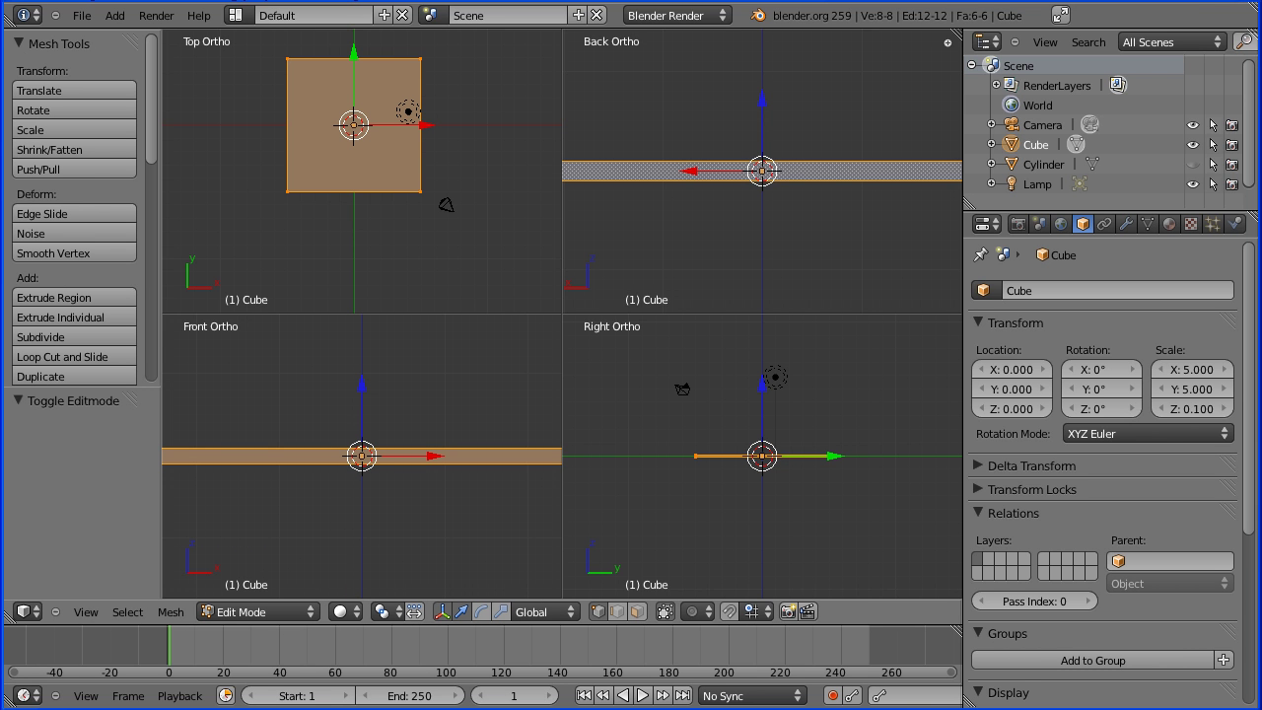
left_click(636, 612)
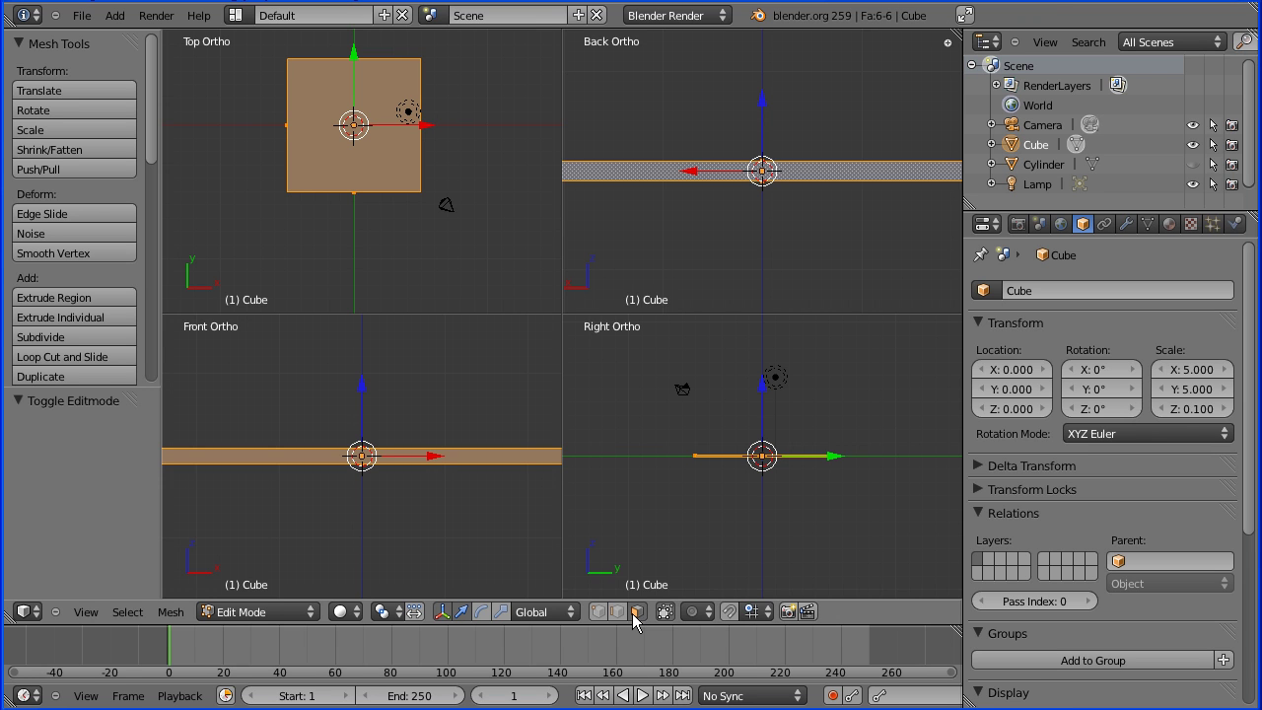
right_click(473, 457)
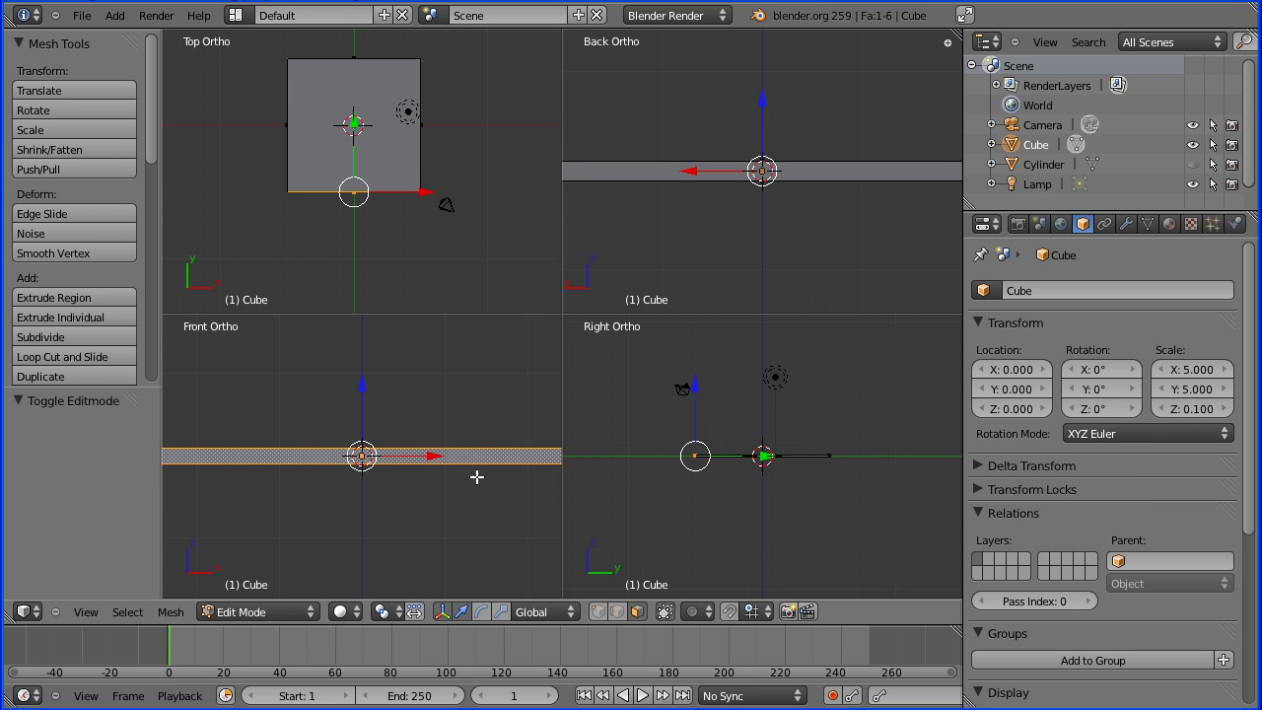
key("s")
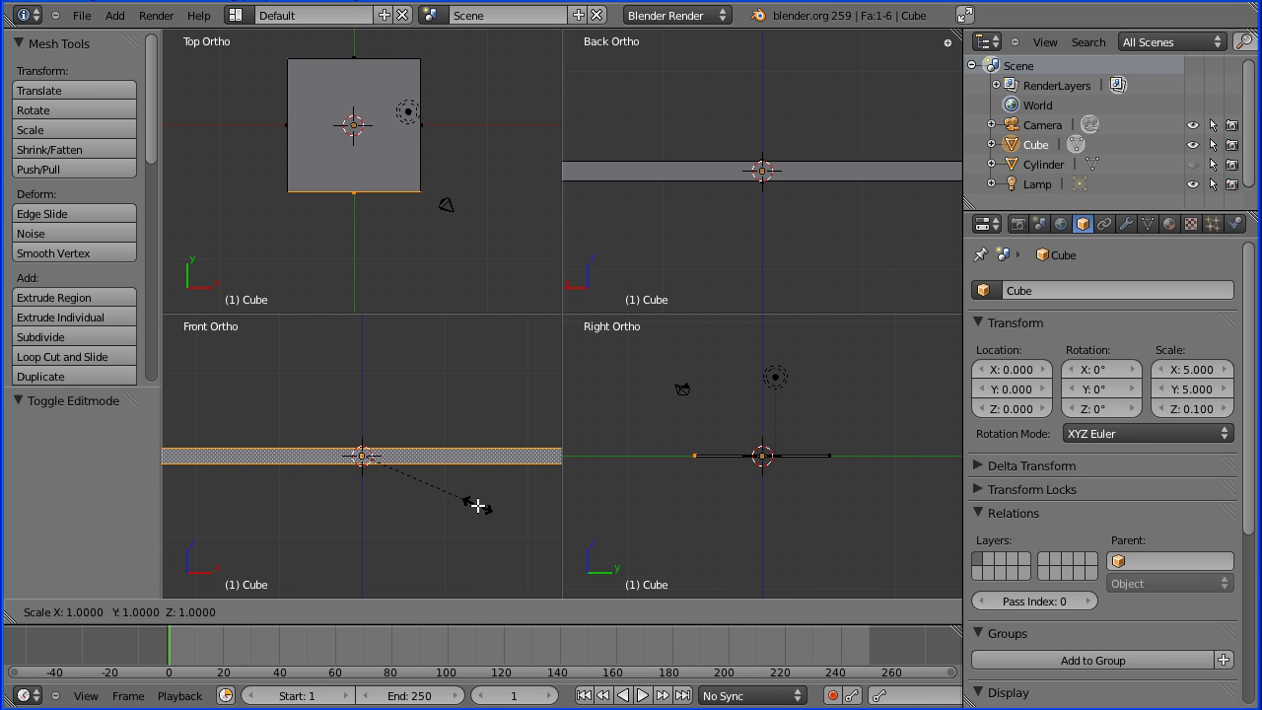
key("x")
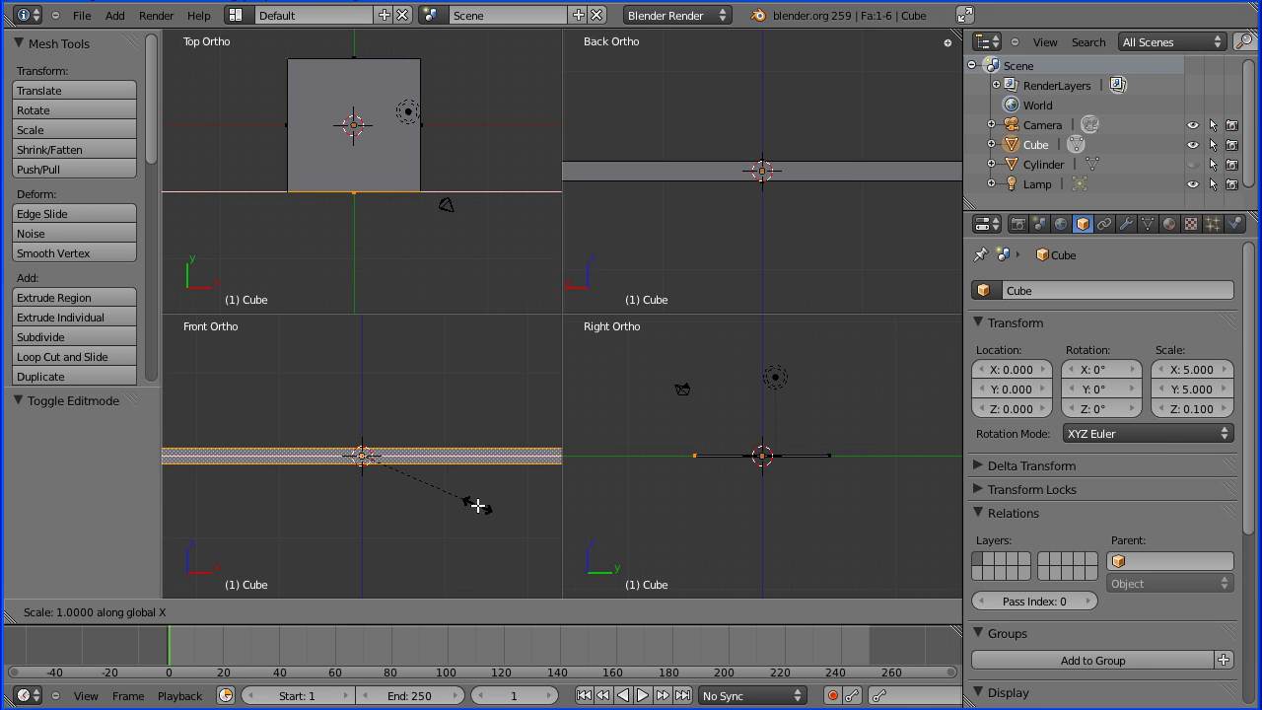
type("0.1")
key("Return")
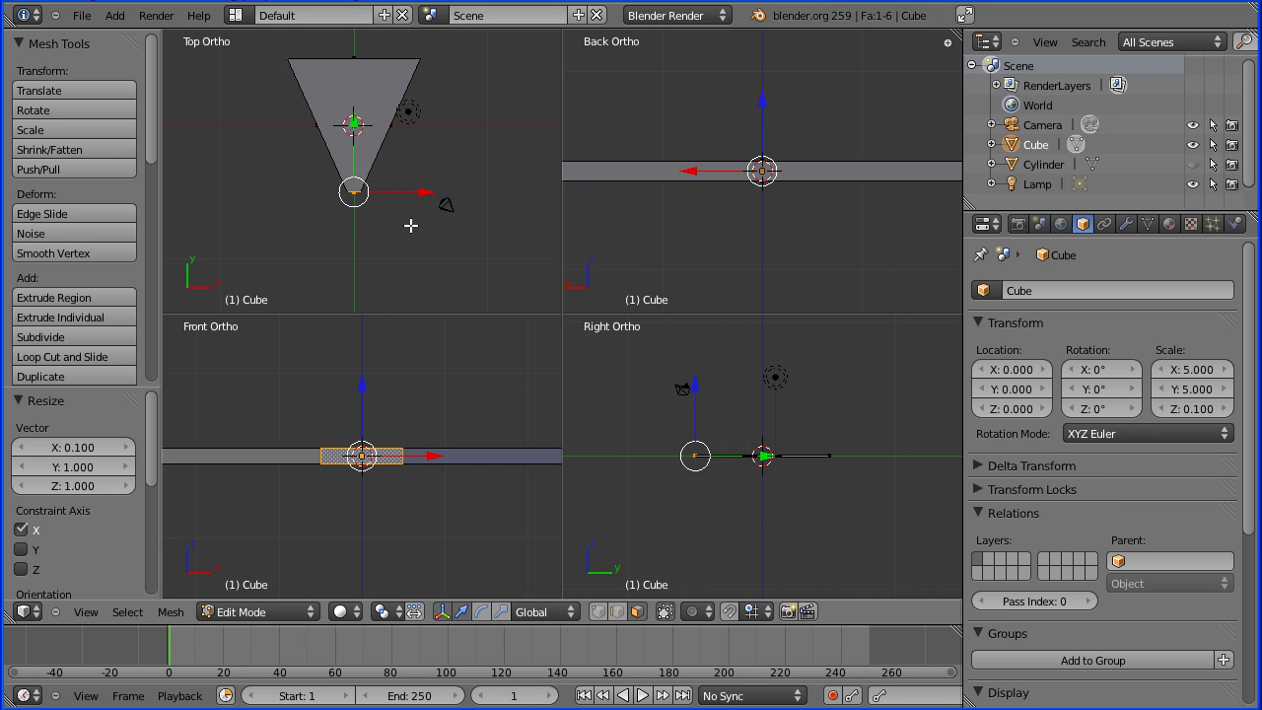
- Return to Object Mode, unhide the cylinder, and recentre the Top view on the model
left_click(284, 611)
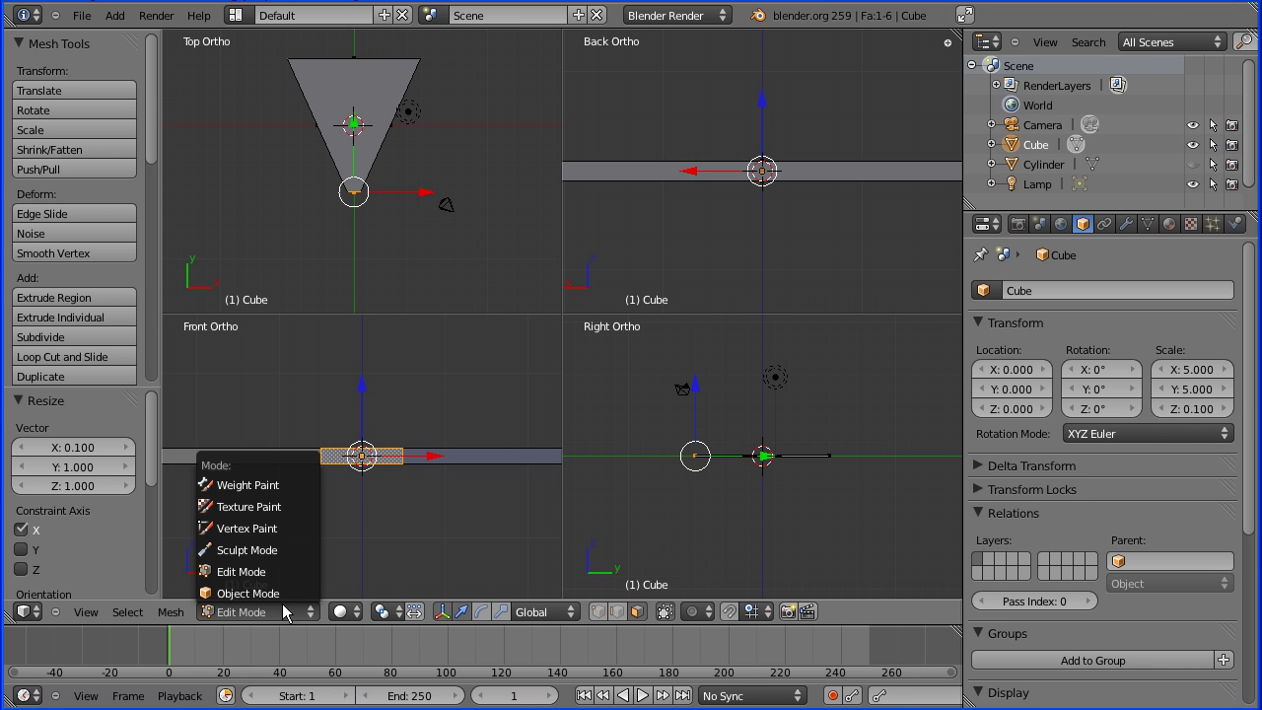
left_click(284, 593)
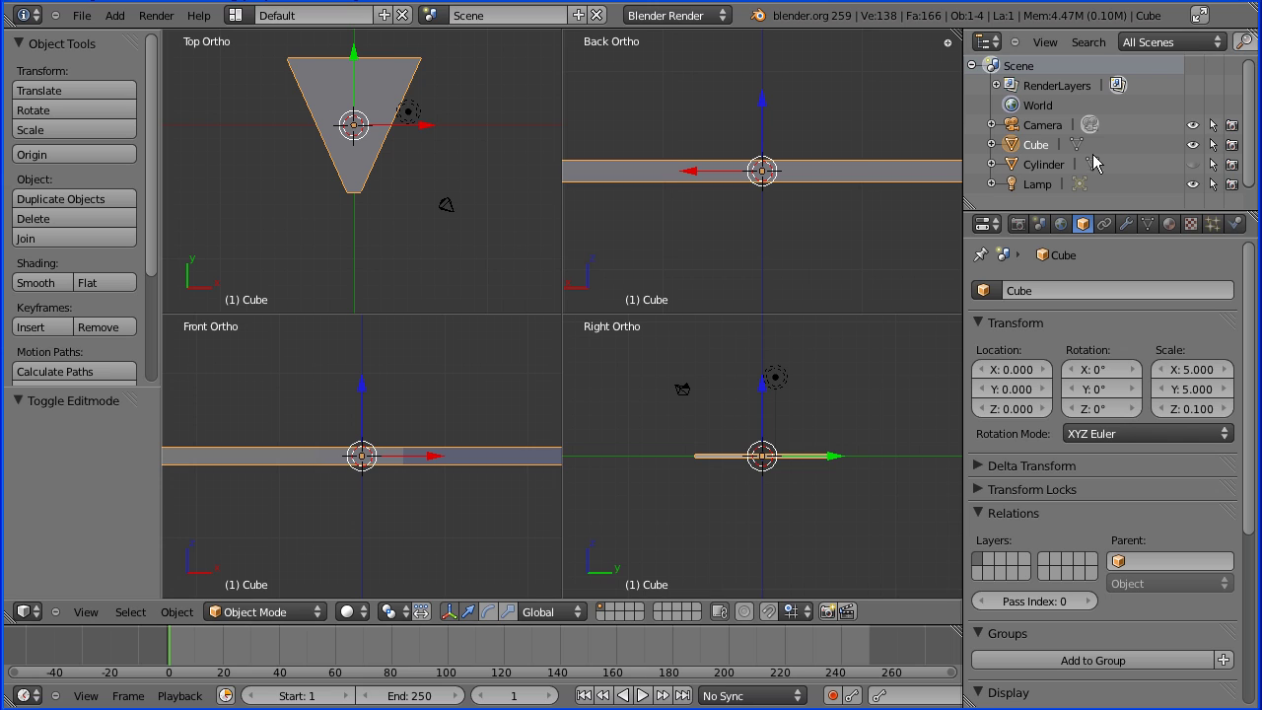
left_click(1193, 163)
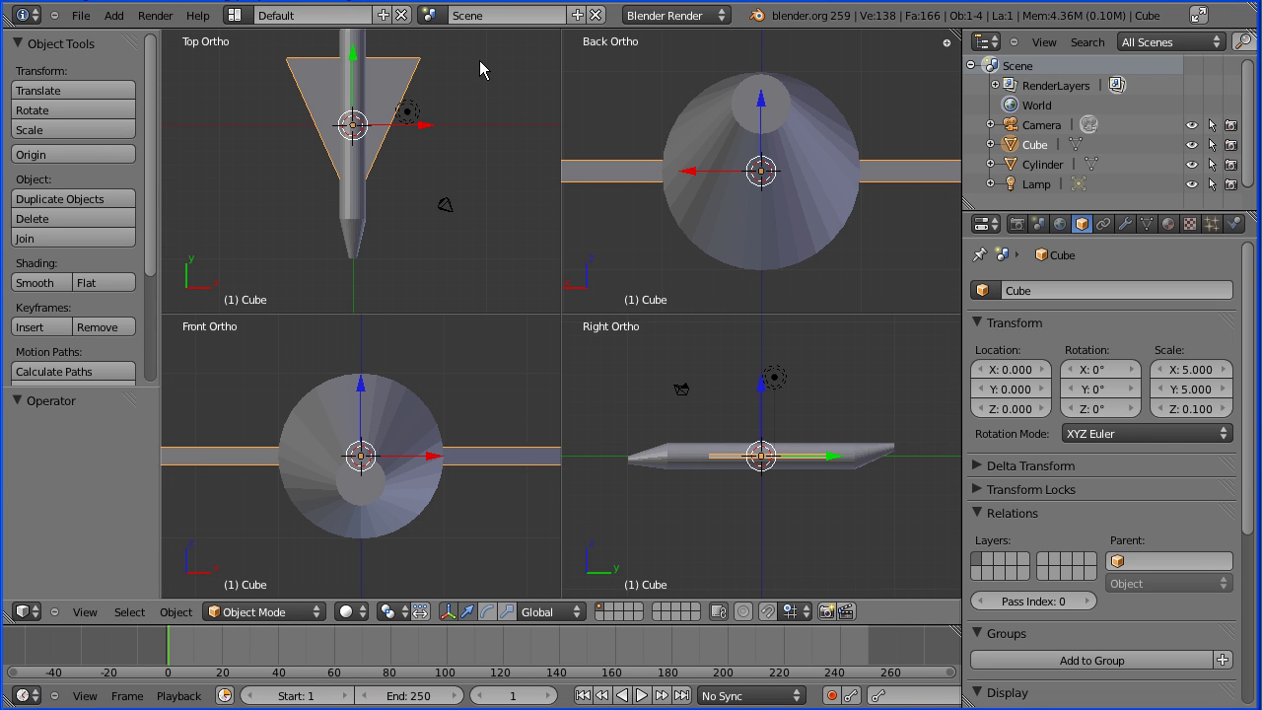
middle_click_drag(483, 99, 493, 135, "shift")
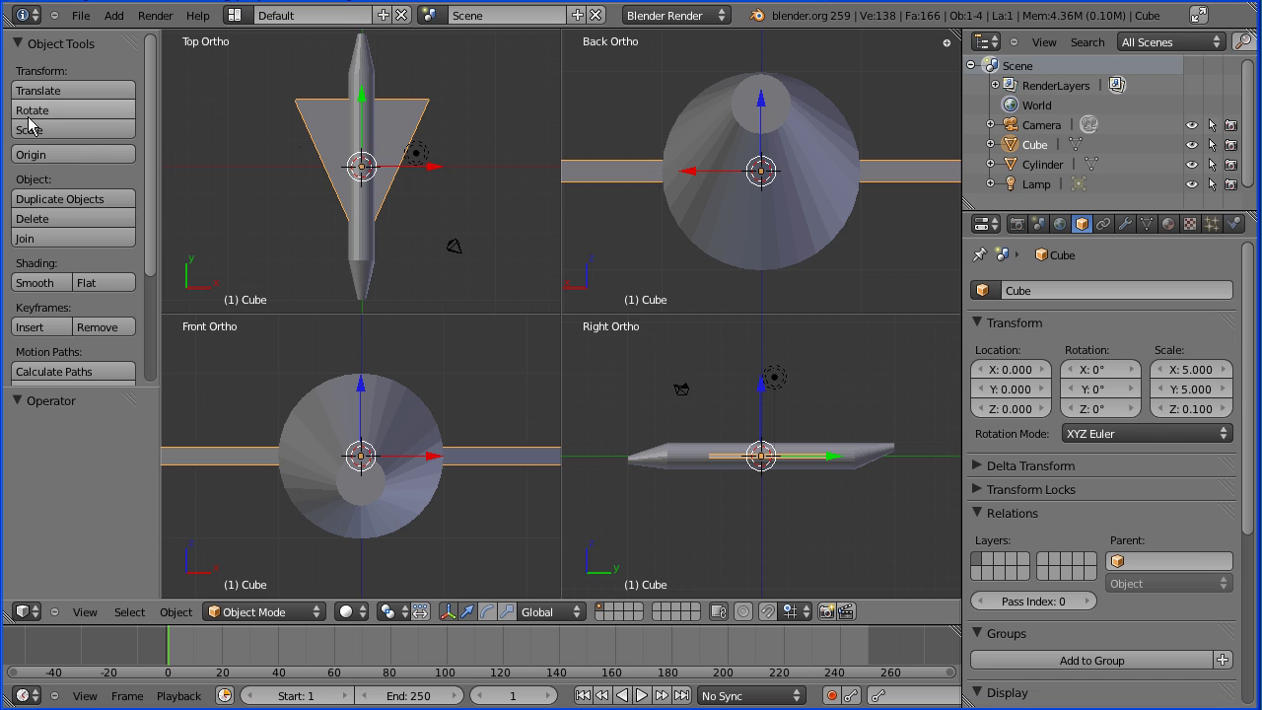
- Duplicate the wing as Cube.001, scale the copy by 0.5, and begin moving it along Y
left_click(75, 200)
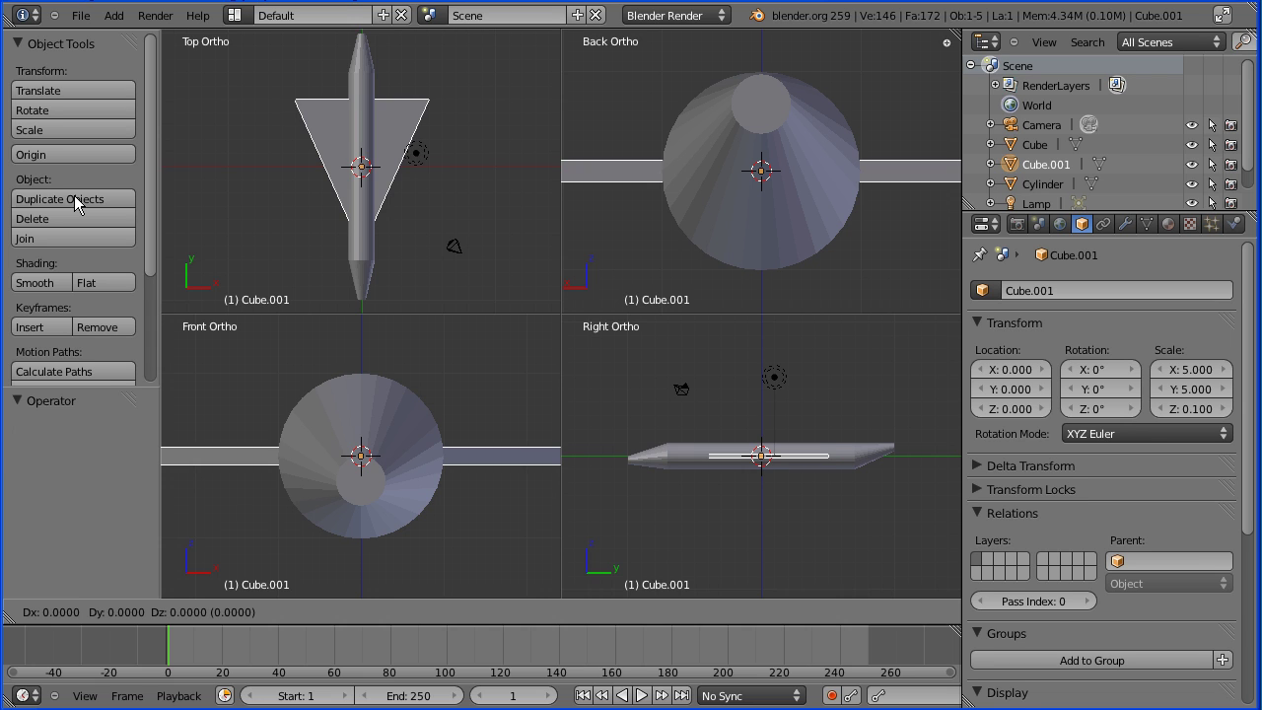
left_click(75, 200)
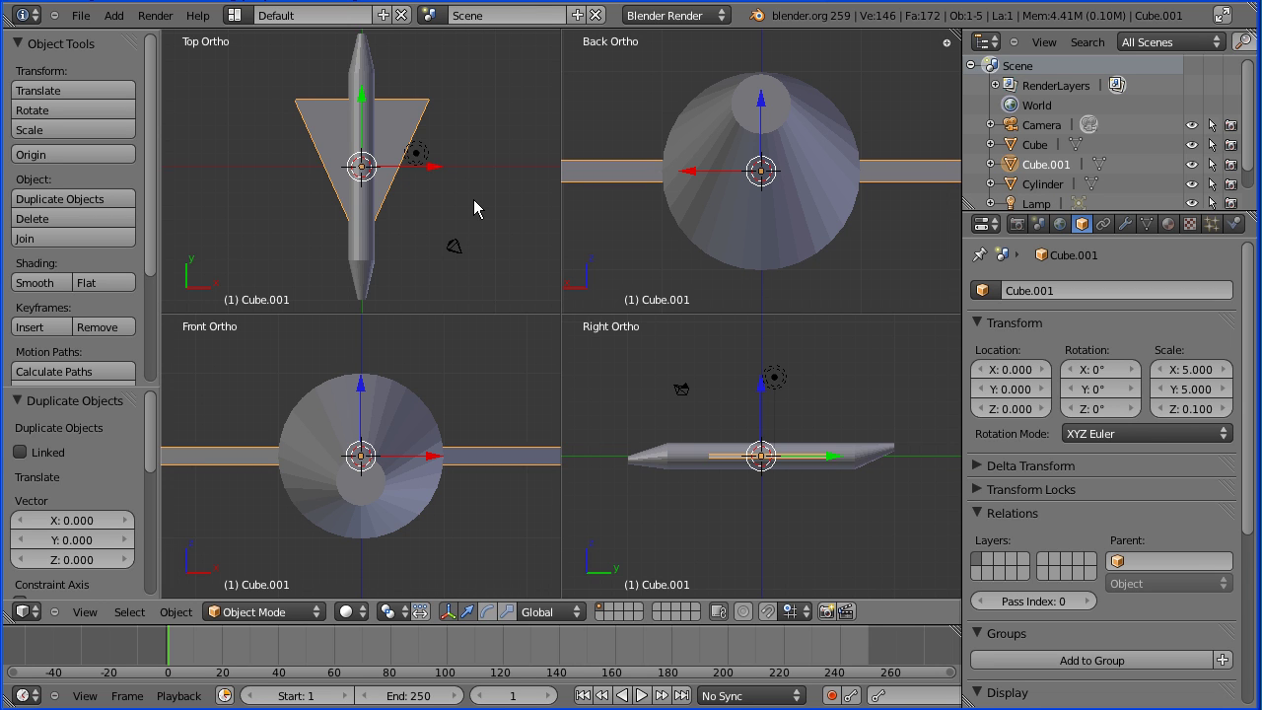
key("s")
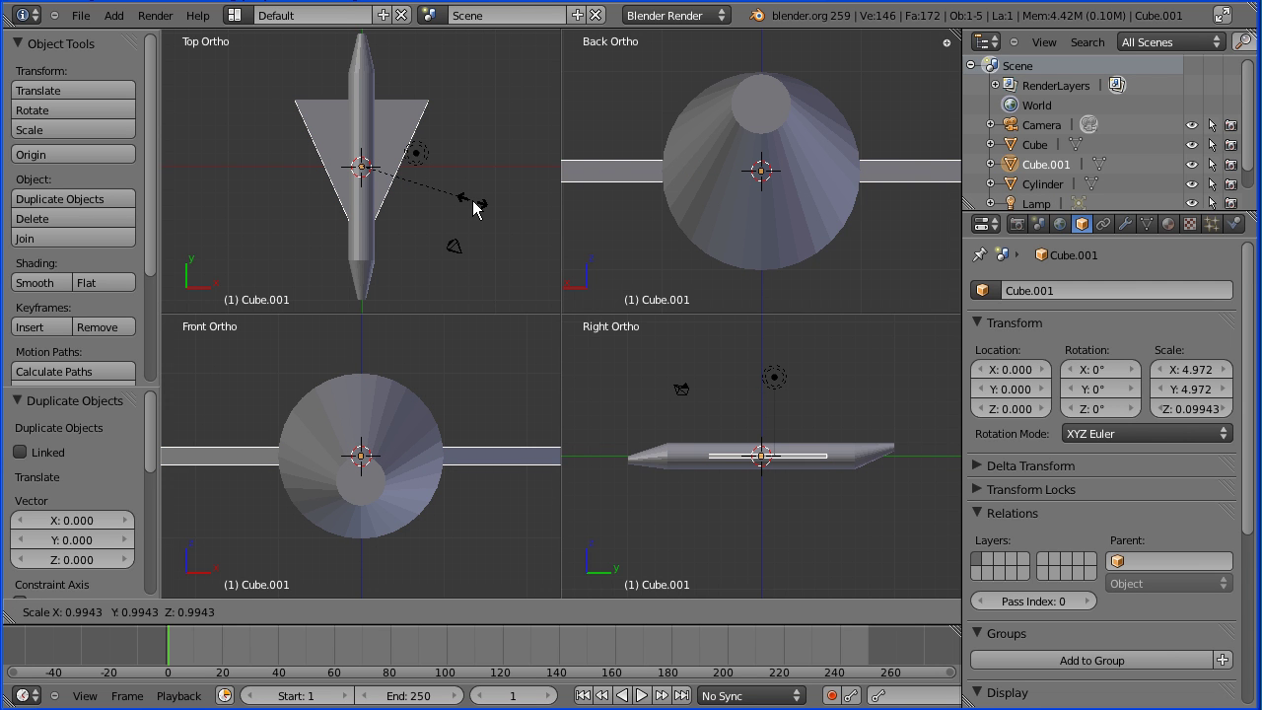
type("0.5")
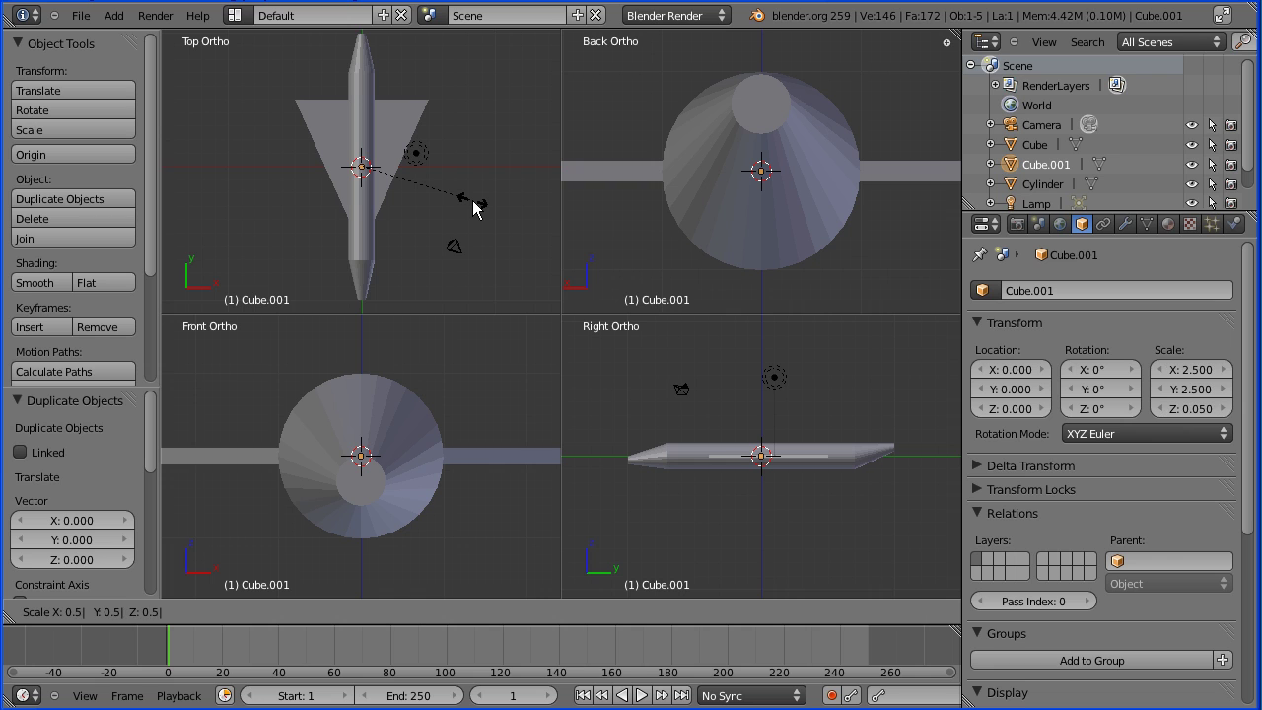
key("Return")
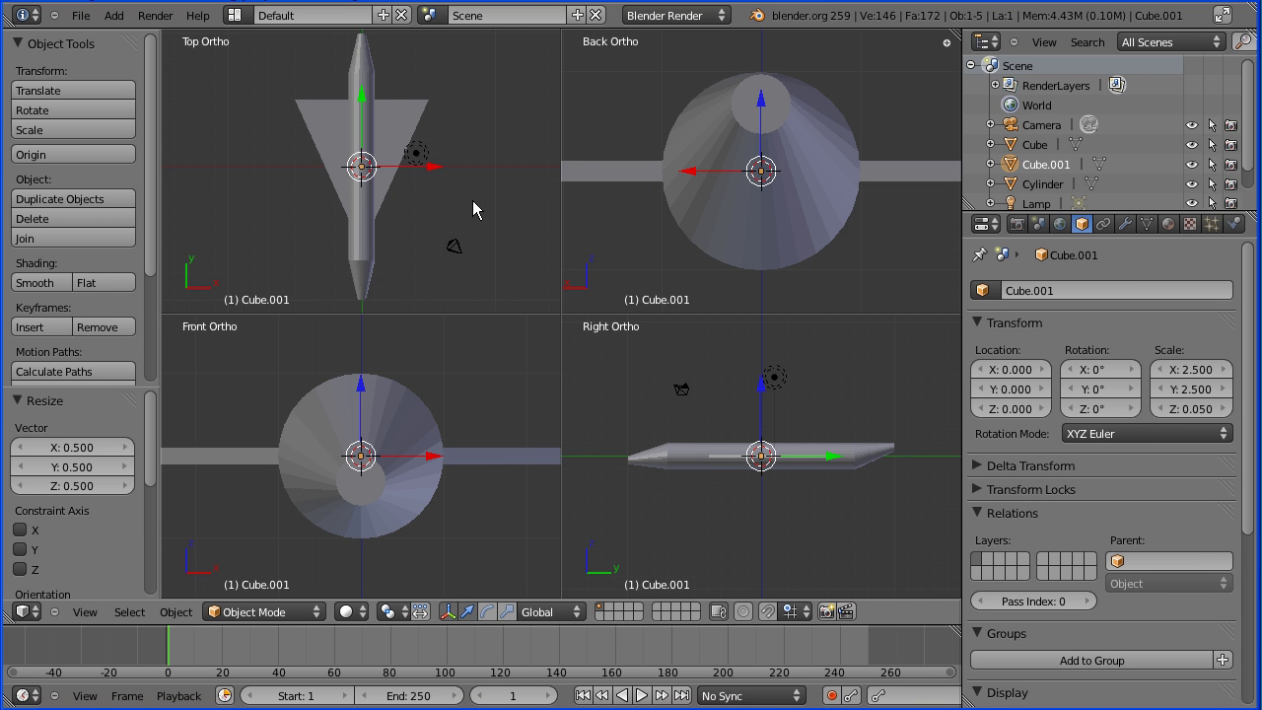
key("g")
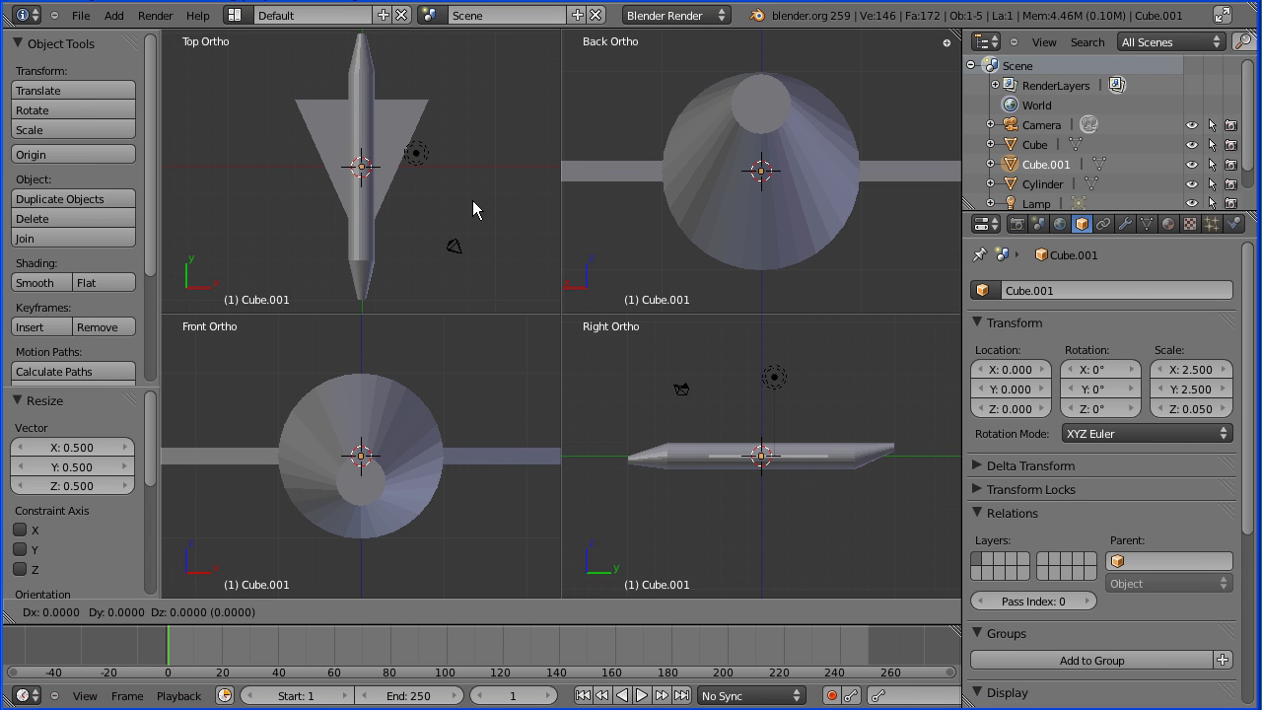
key("y")
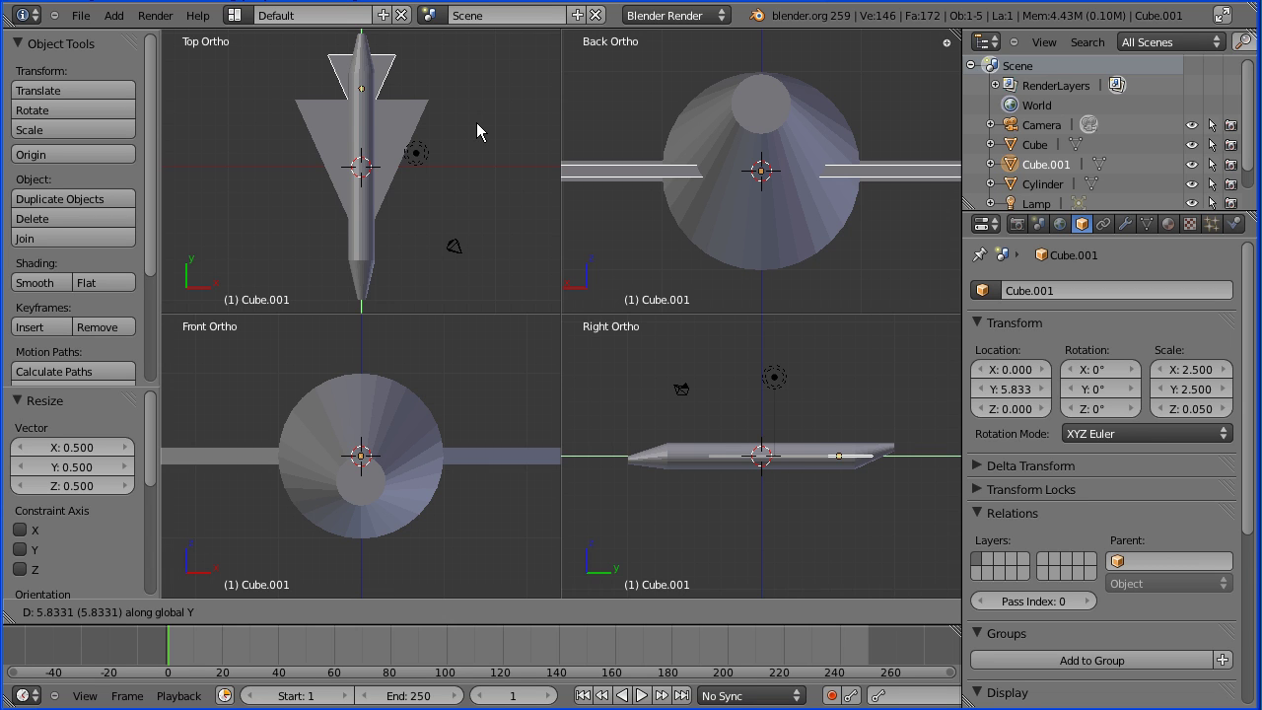
- Place the half-size tailplane at Y 6.5 near the fuselage's rear end
type("6.5")
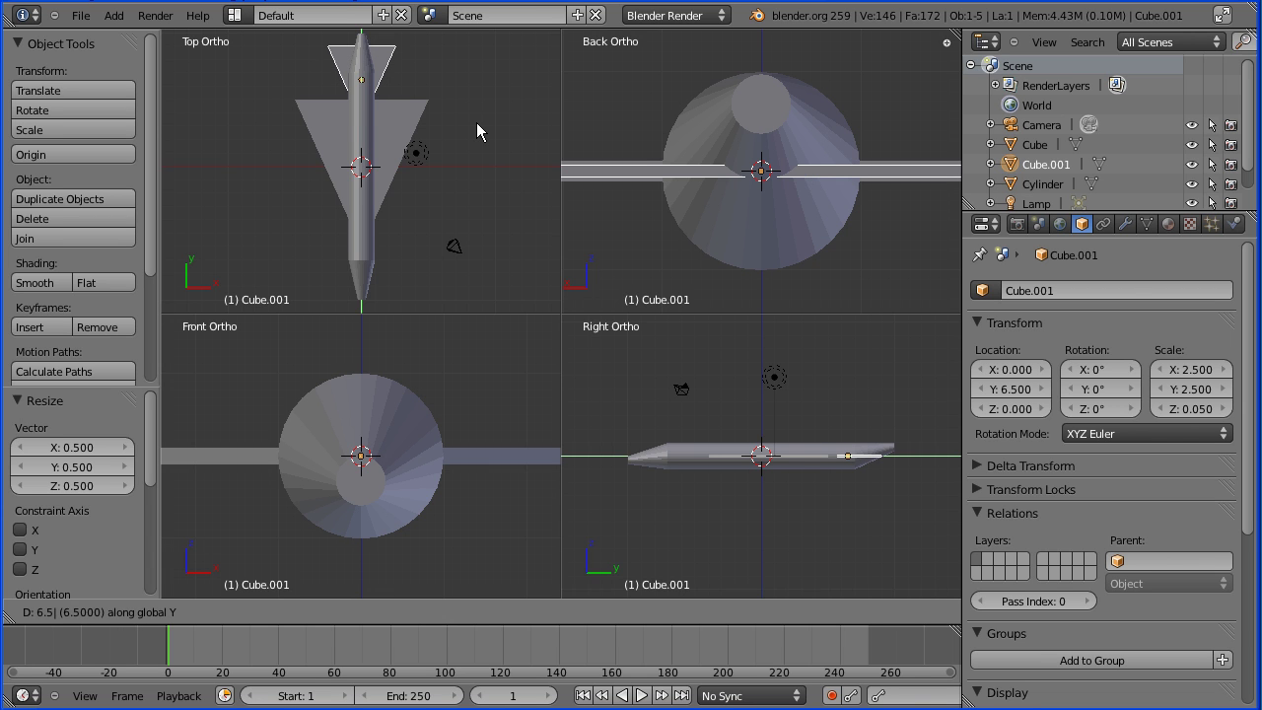
key("Return")
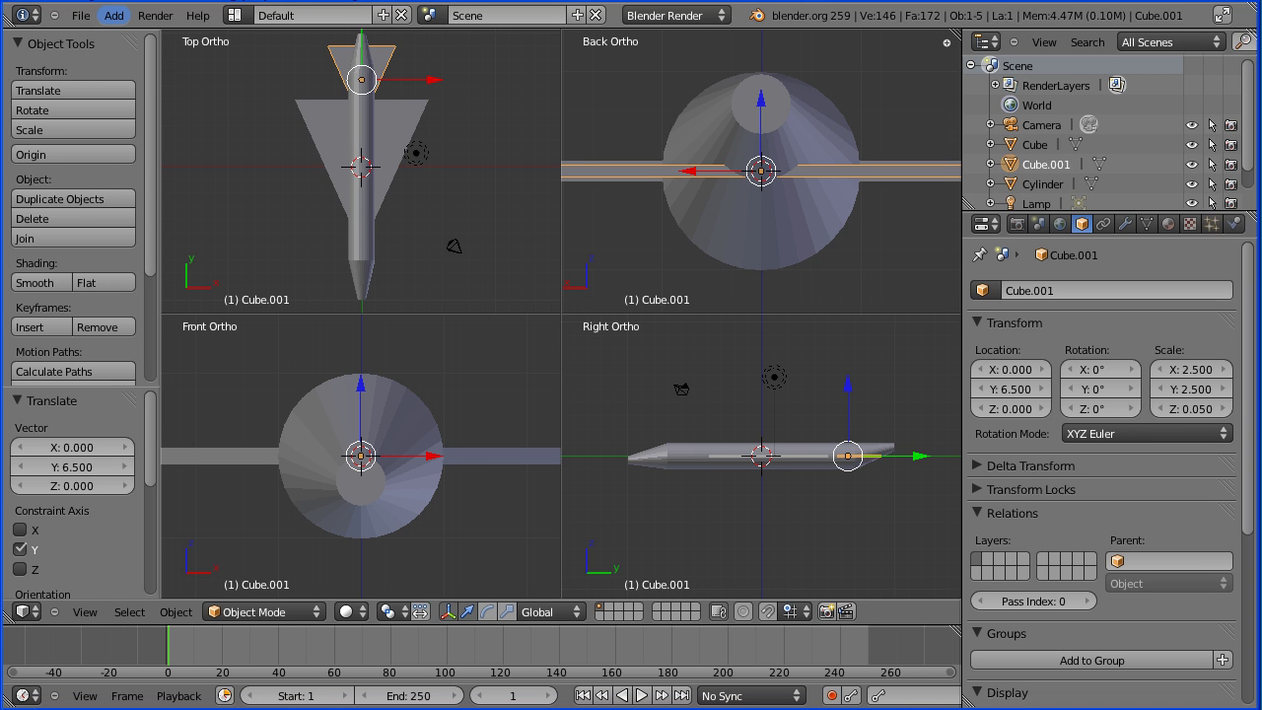
- Duplicate the tailplane in place as Cube.002
left_click(118, 210)
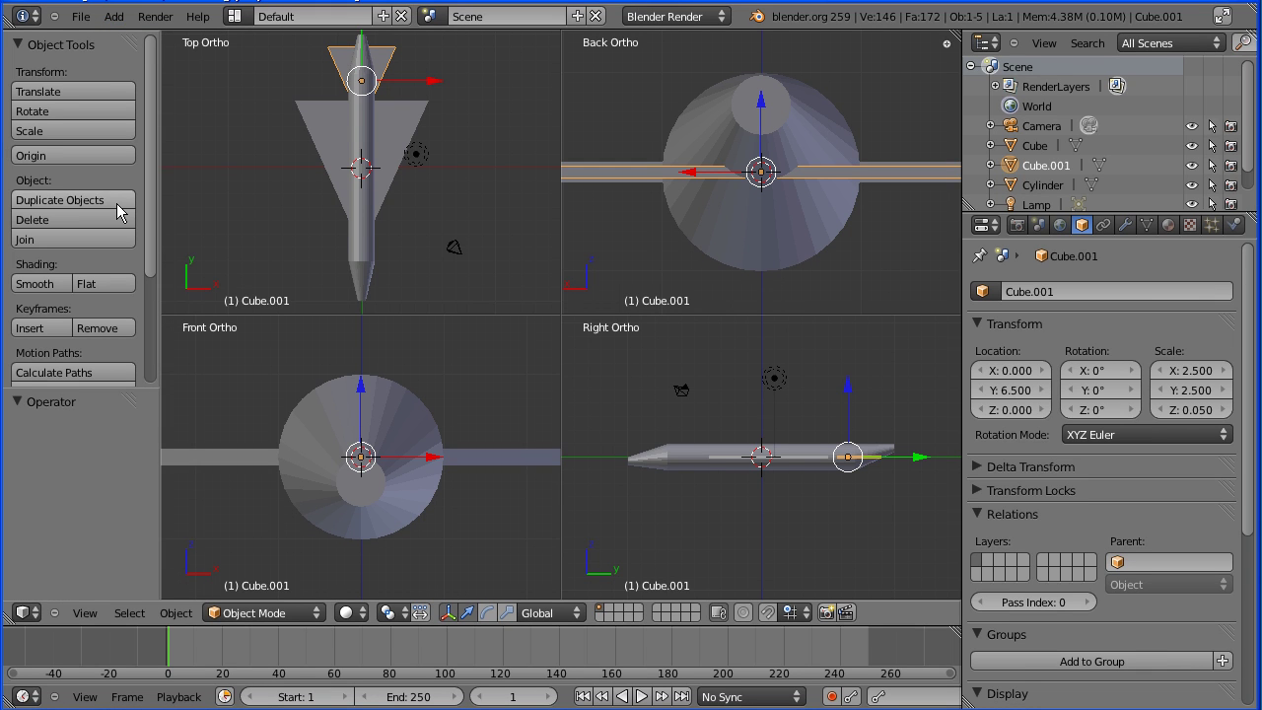
left_click(117, 202)
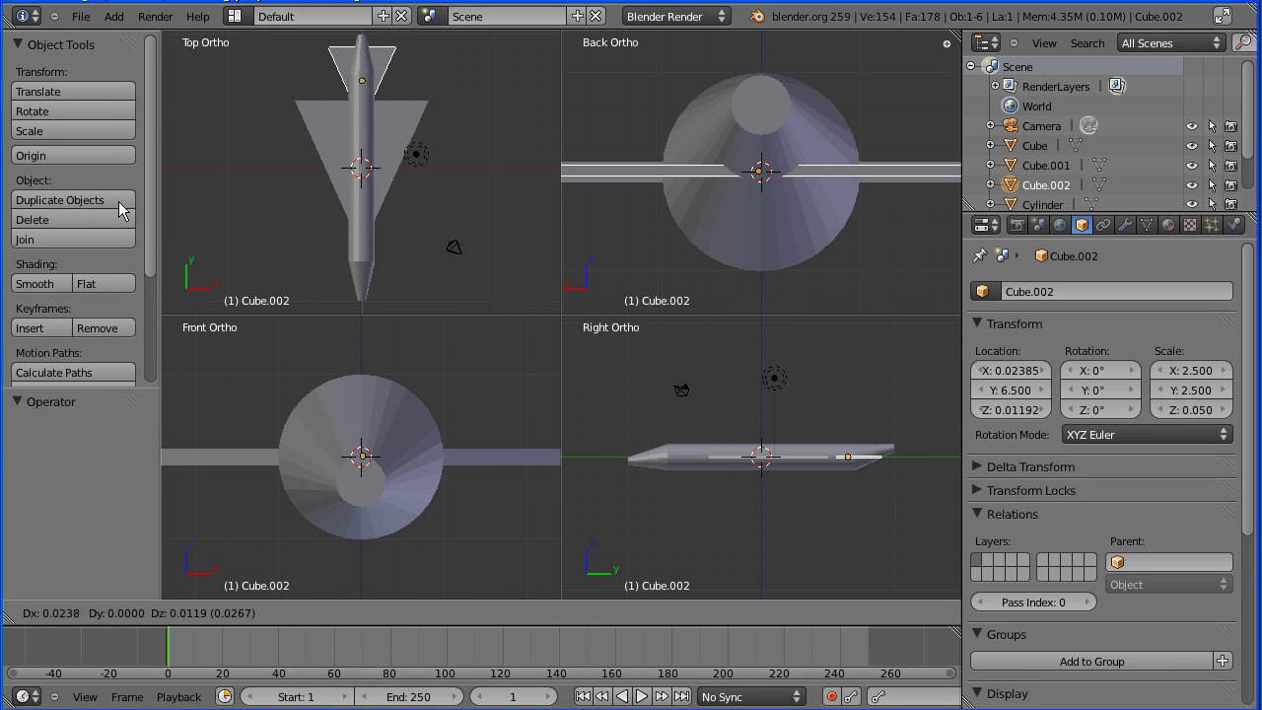
key("Return")
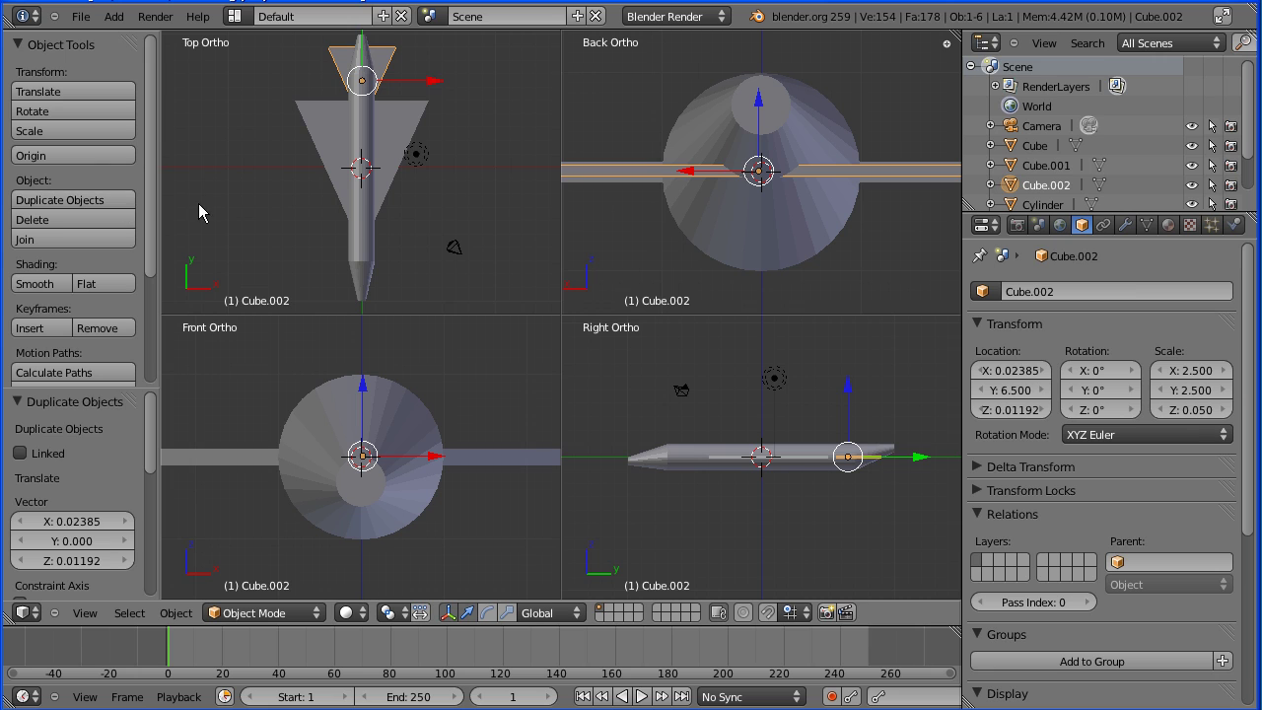
- Set the copy's Y rotation to 90° so it stands upright as the tail fin
left_click(1101, 393)
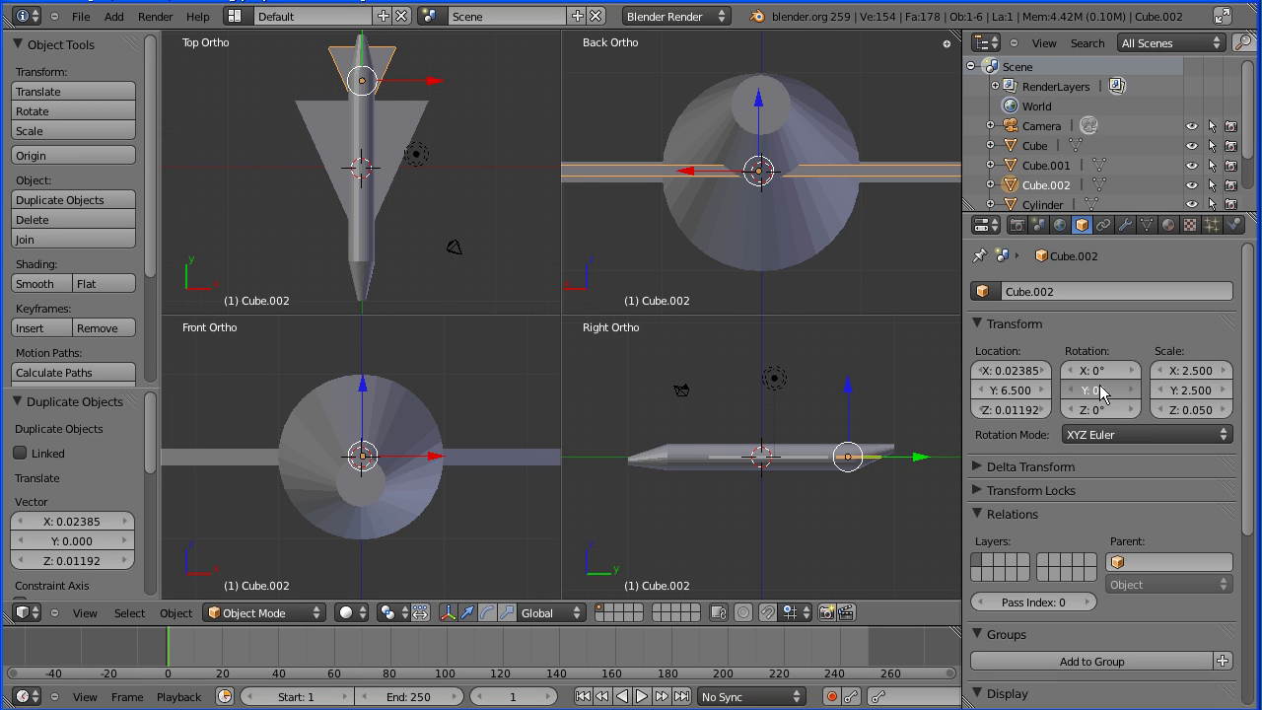
type("90")
key("Return")
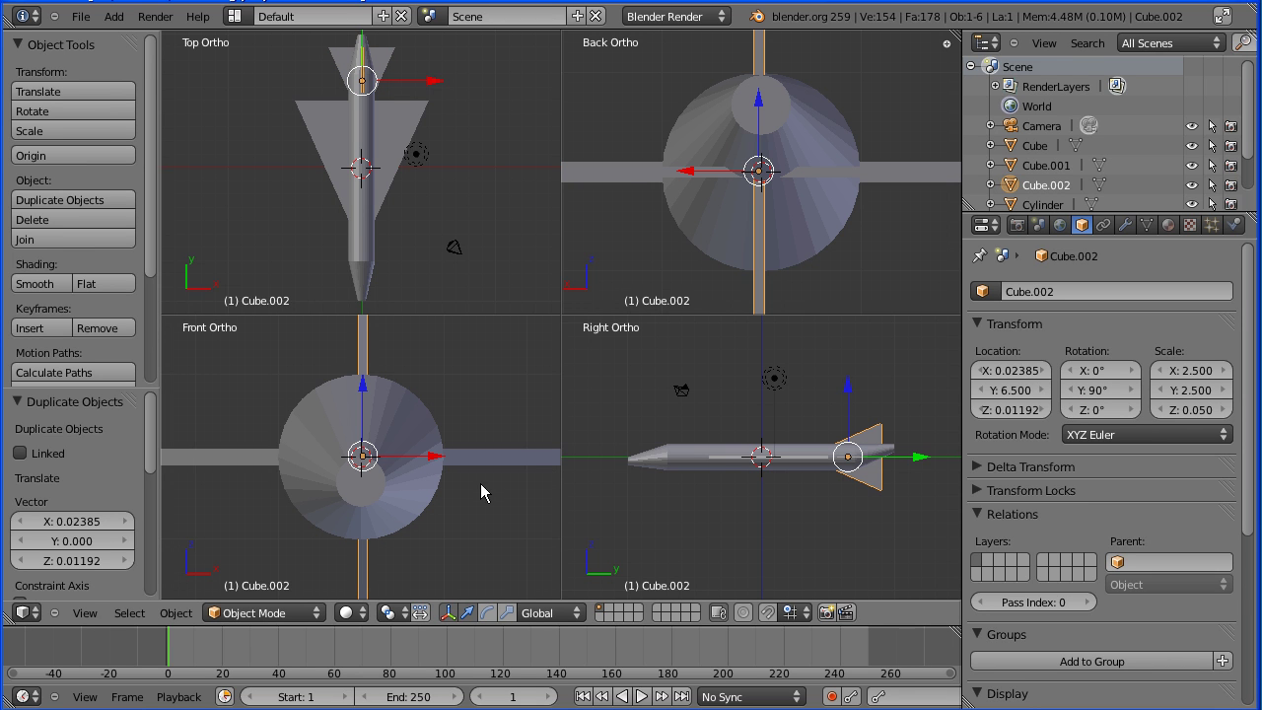
left_click(275, 616)
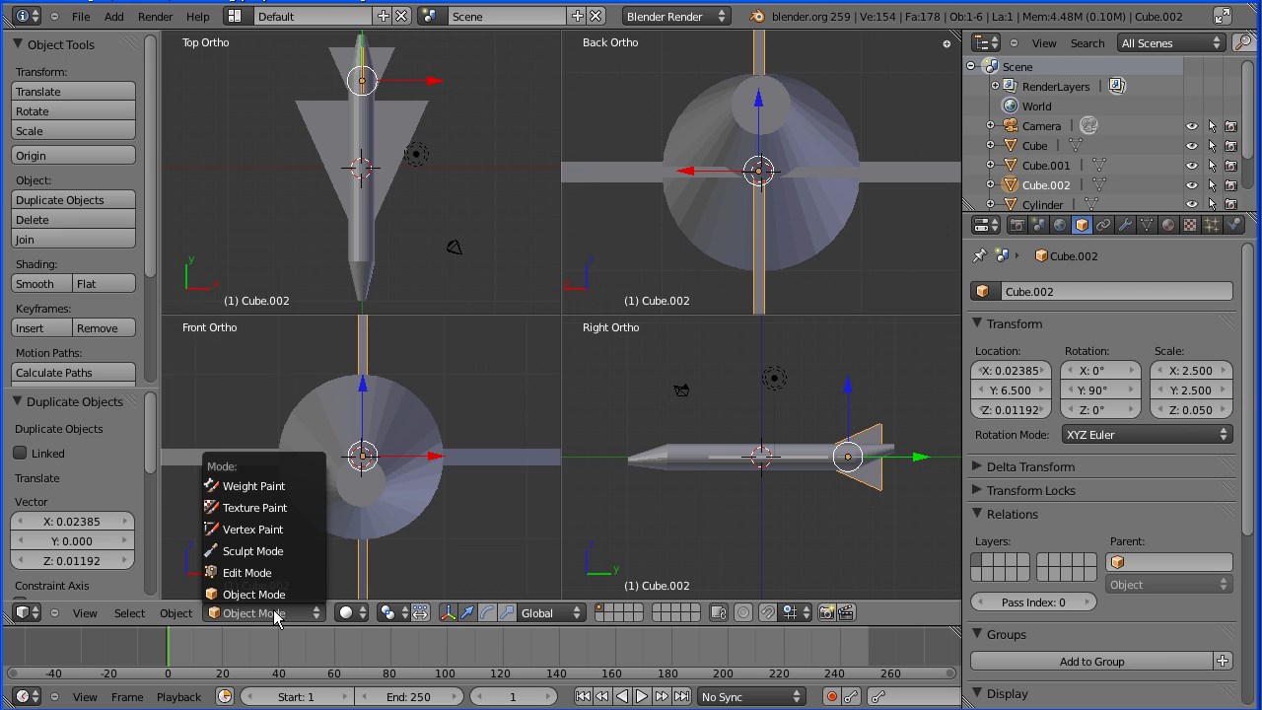
- Put the fin Cube.002 in Edit Mode with edge select and select its bottom edge
left_click(276, 575)
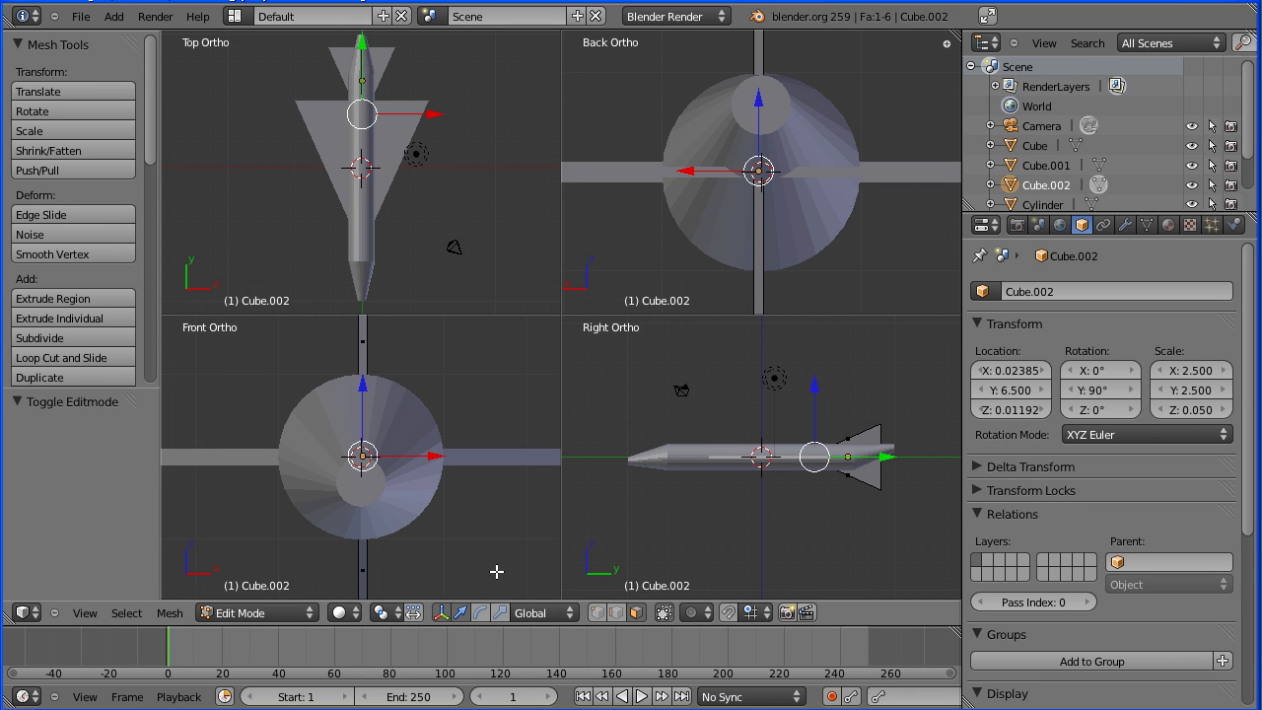
middle_click_drag(498, 571, 483, 478, "shift")
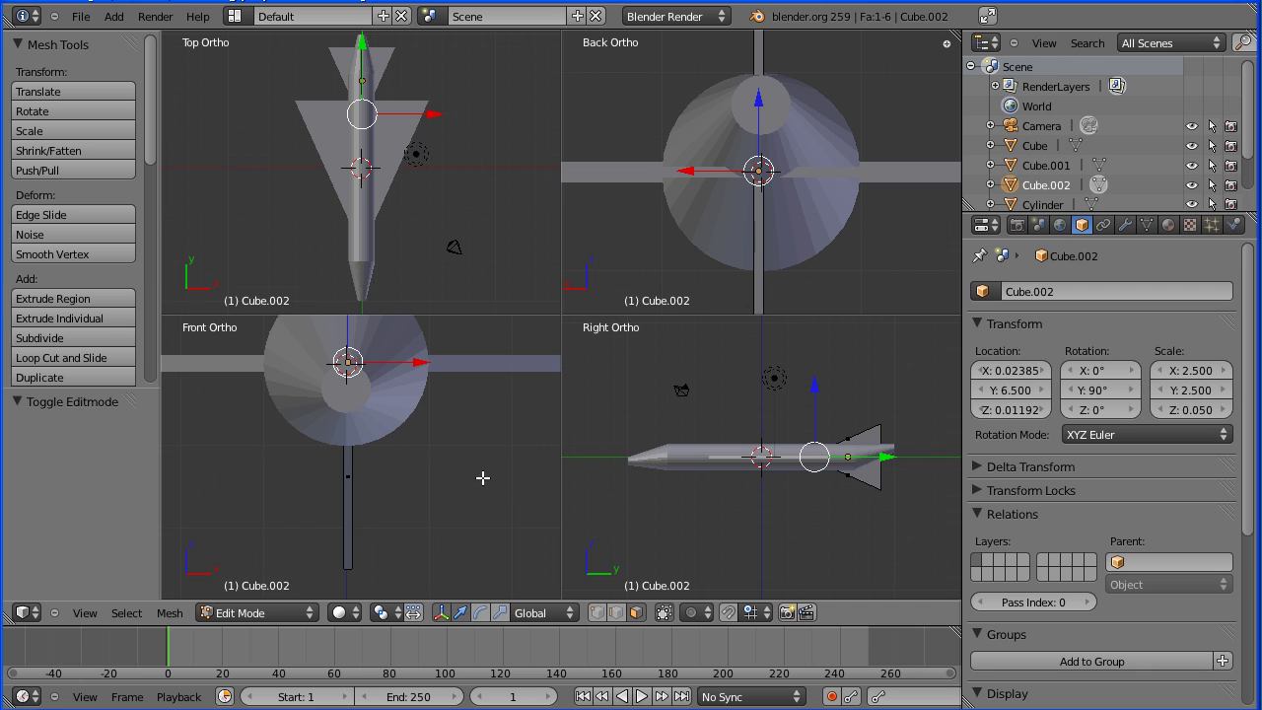
left_click(617, 613)
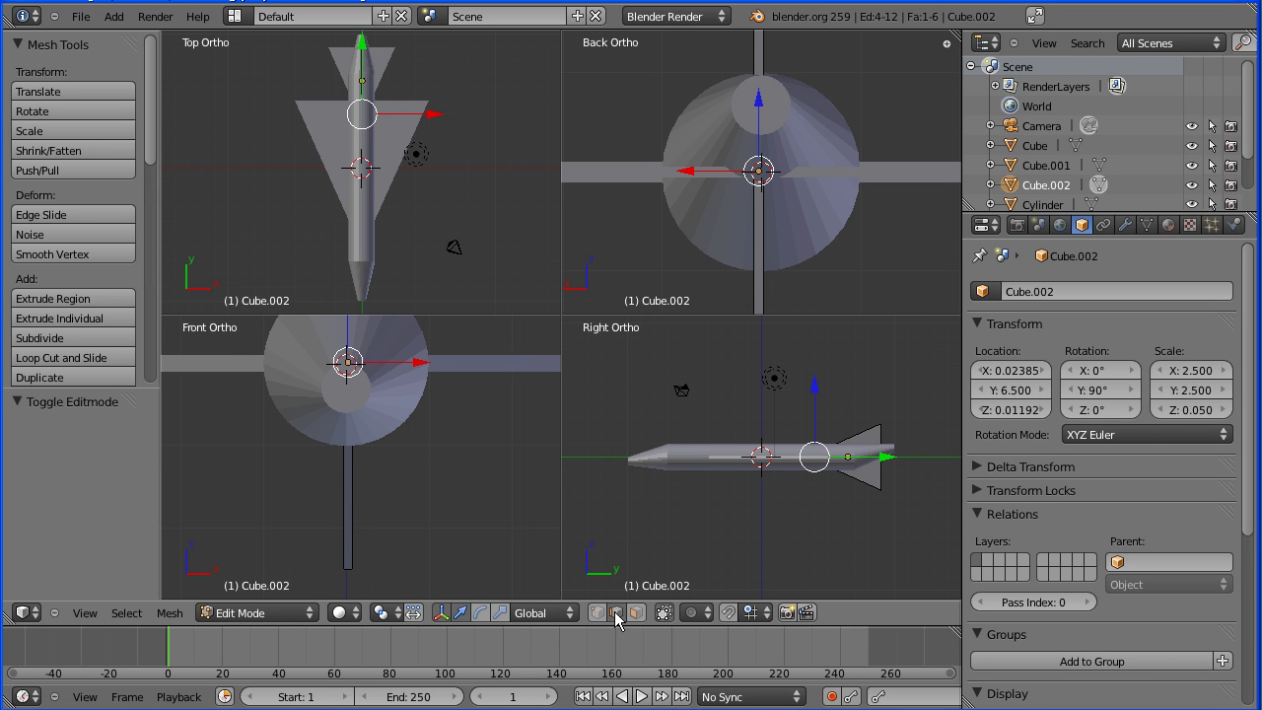
right_click(348, 570)
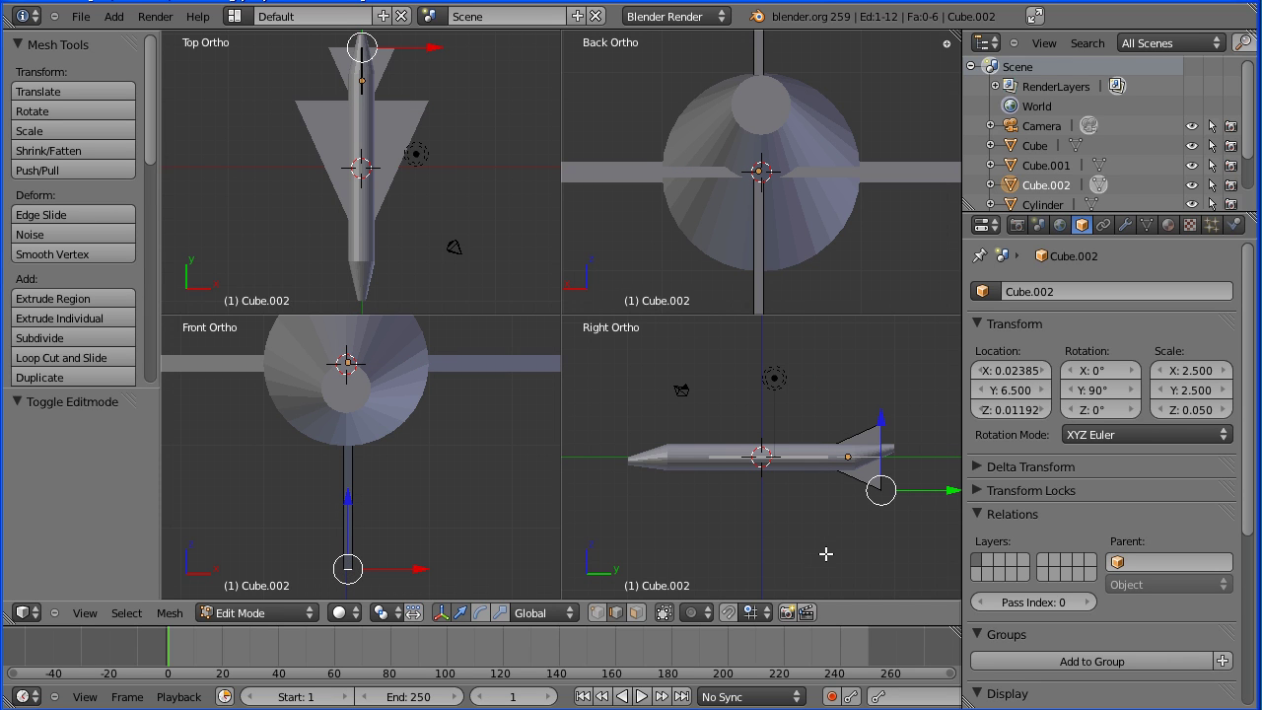
middle_click_drag(820, 554, 697, 542, "shift")
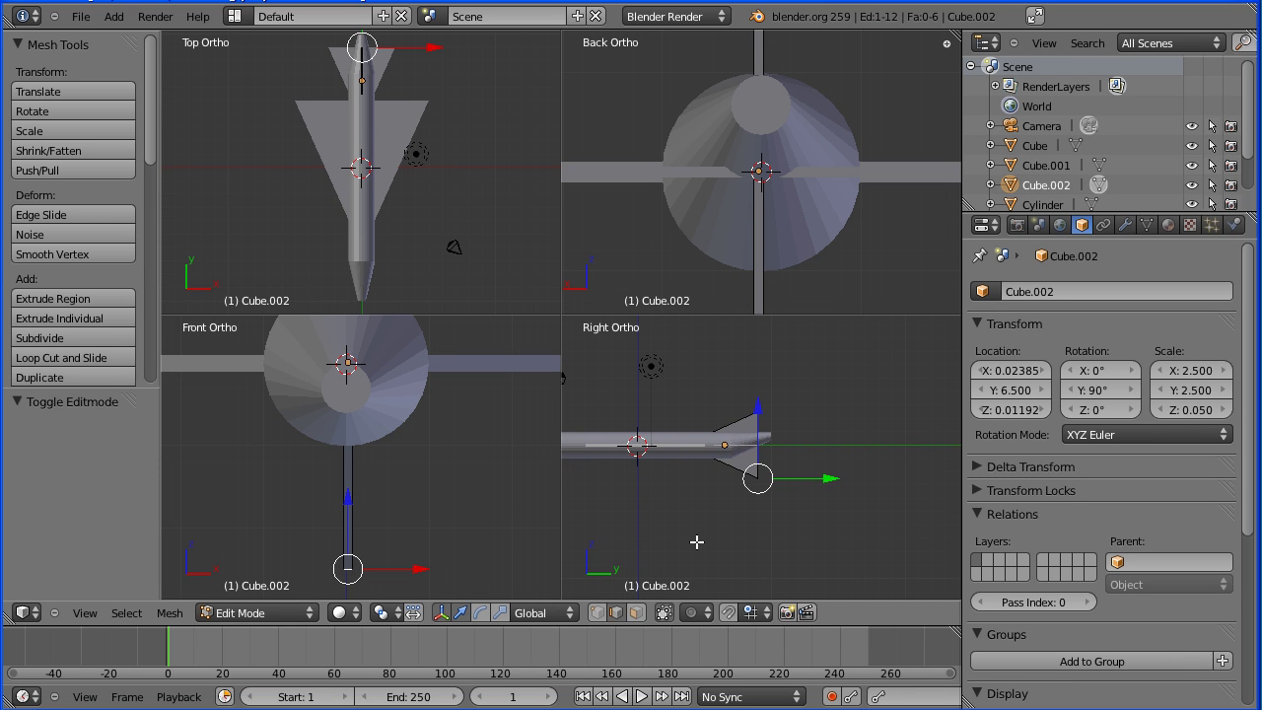
scroll(774, 541, "up", 4)
scroll(773, 541, "up", 3)
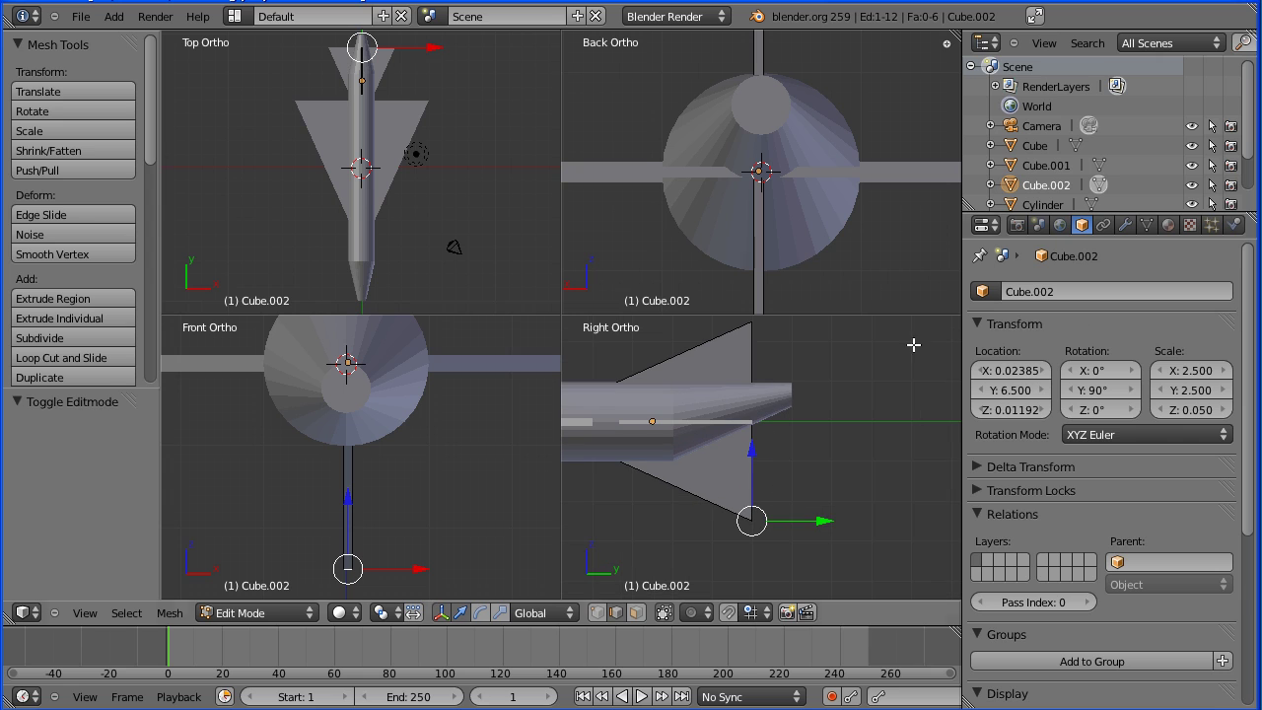
- With the Cylinder temporarily hidden, raise the fin's bottom edge 2.25 along Z
left_click(1191, 204)
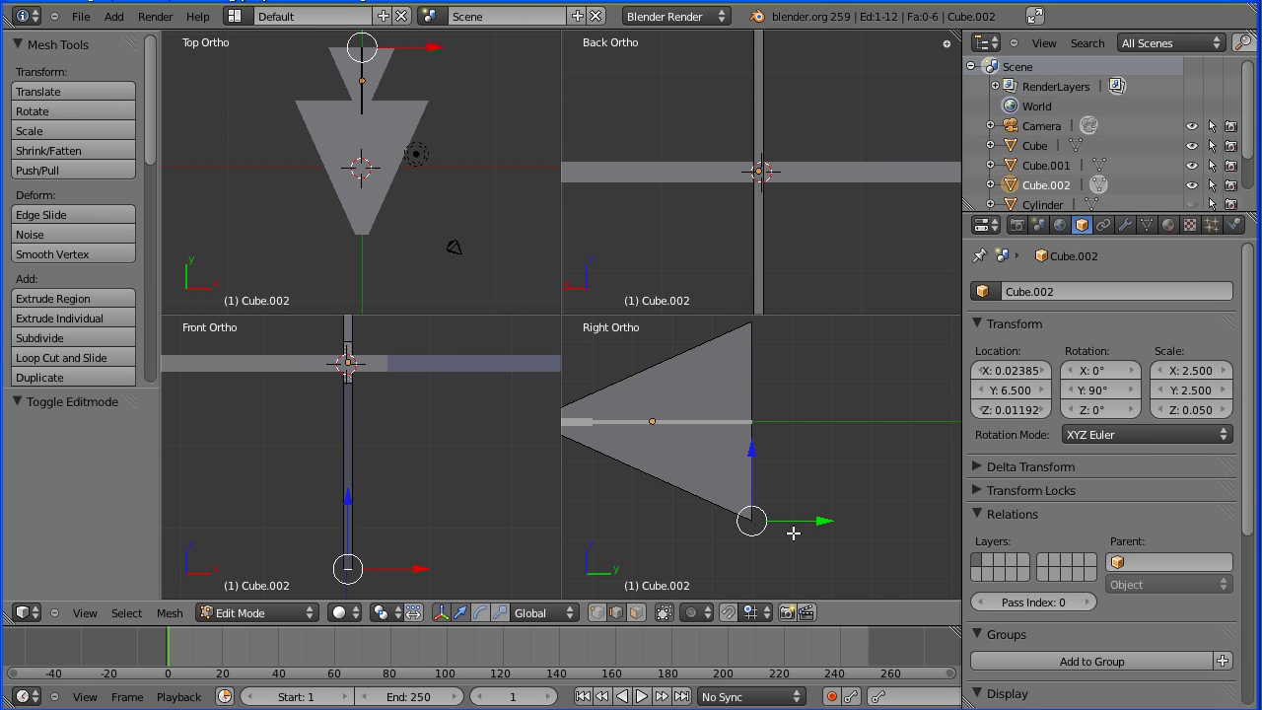
key("g")
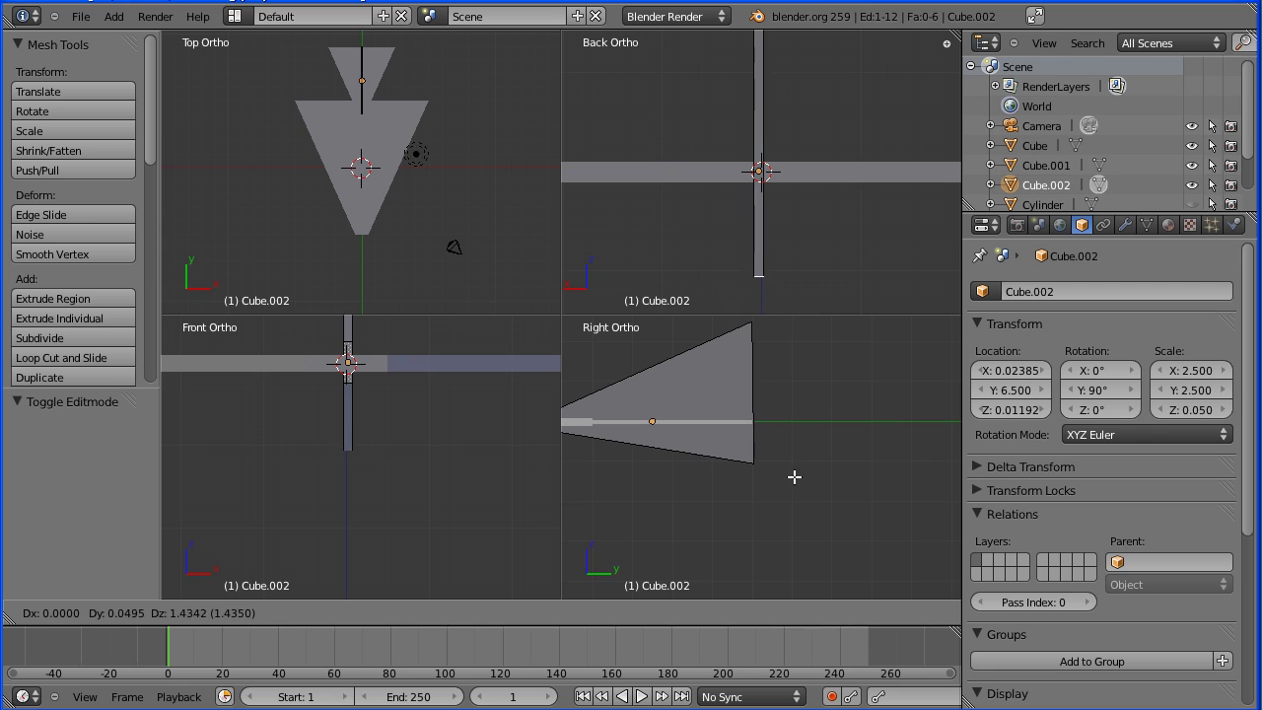
key("z")
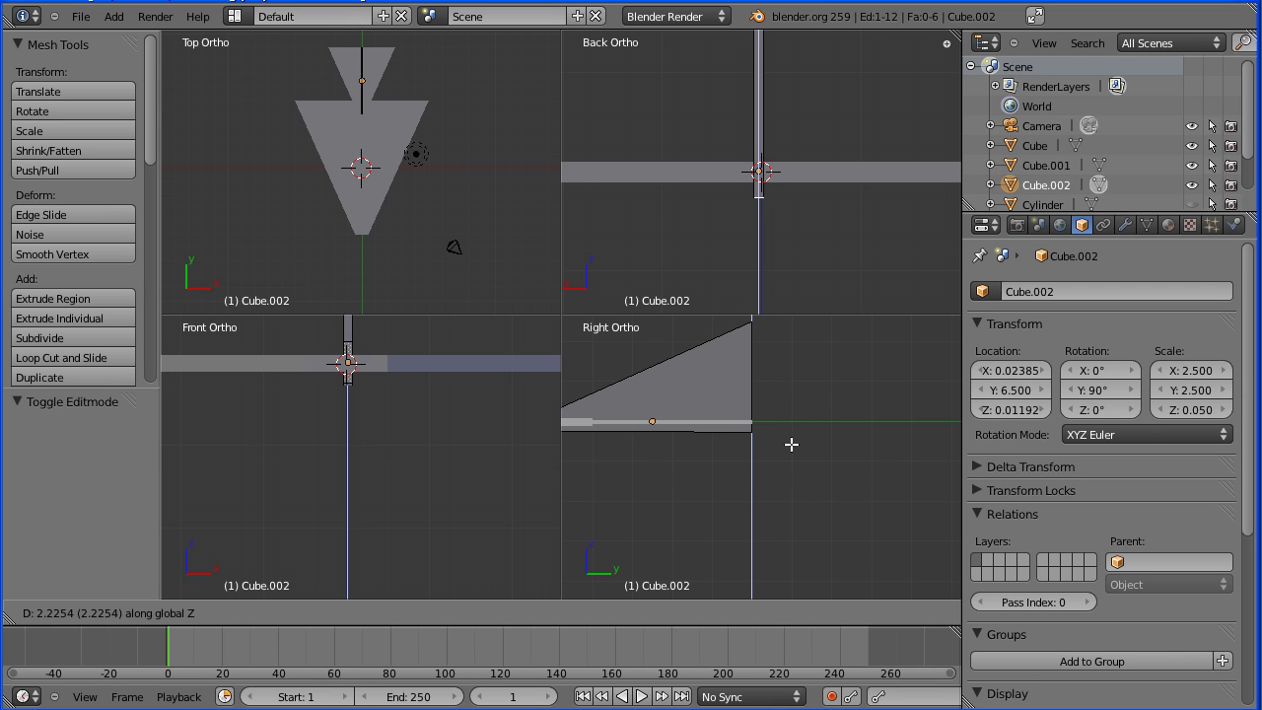
left_click(792, 444)
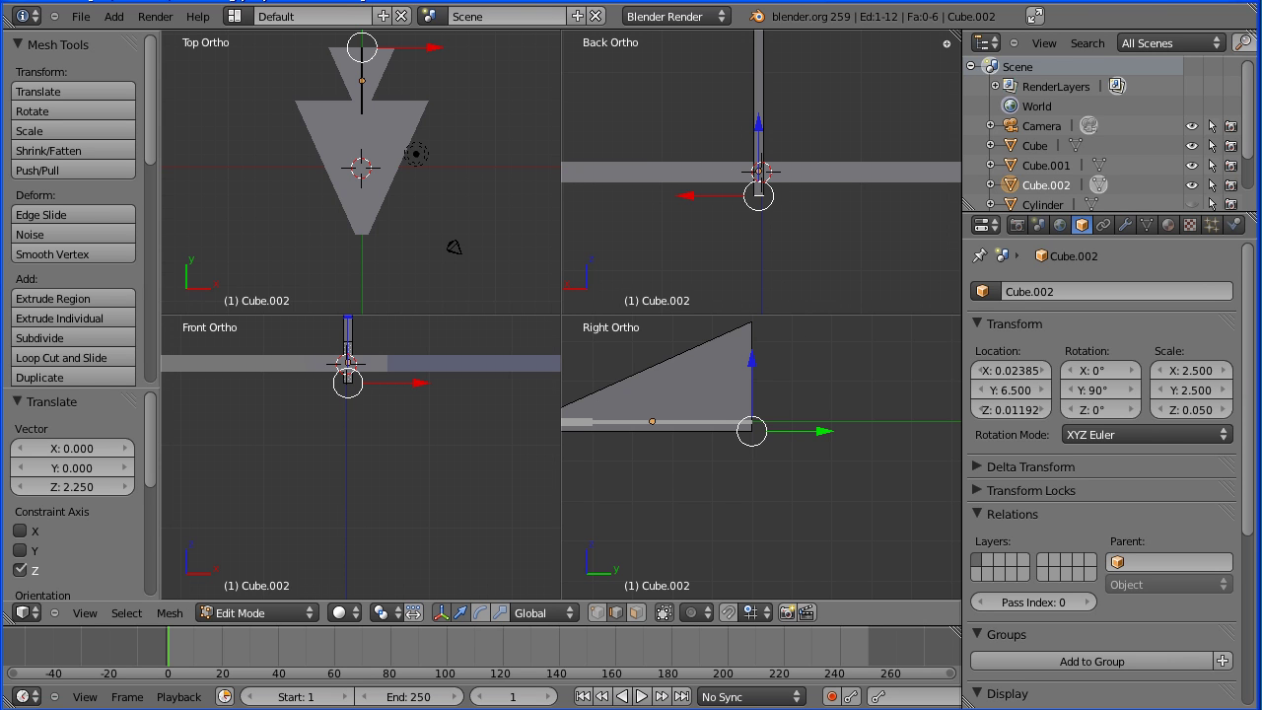
left_click(1194, 204)
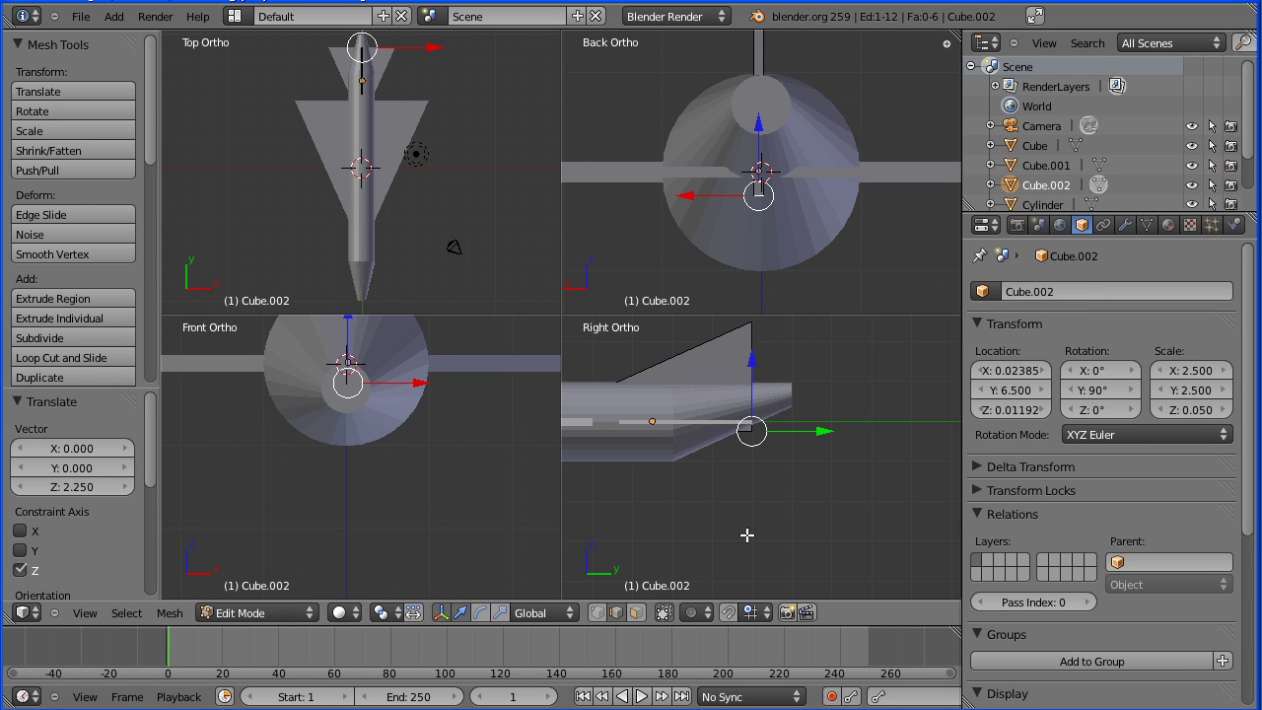
- Return to Object Mode and lift the tail fin along Z to 0.284
left_click(285, 612)
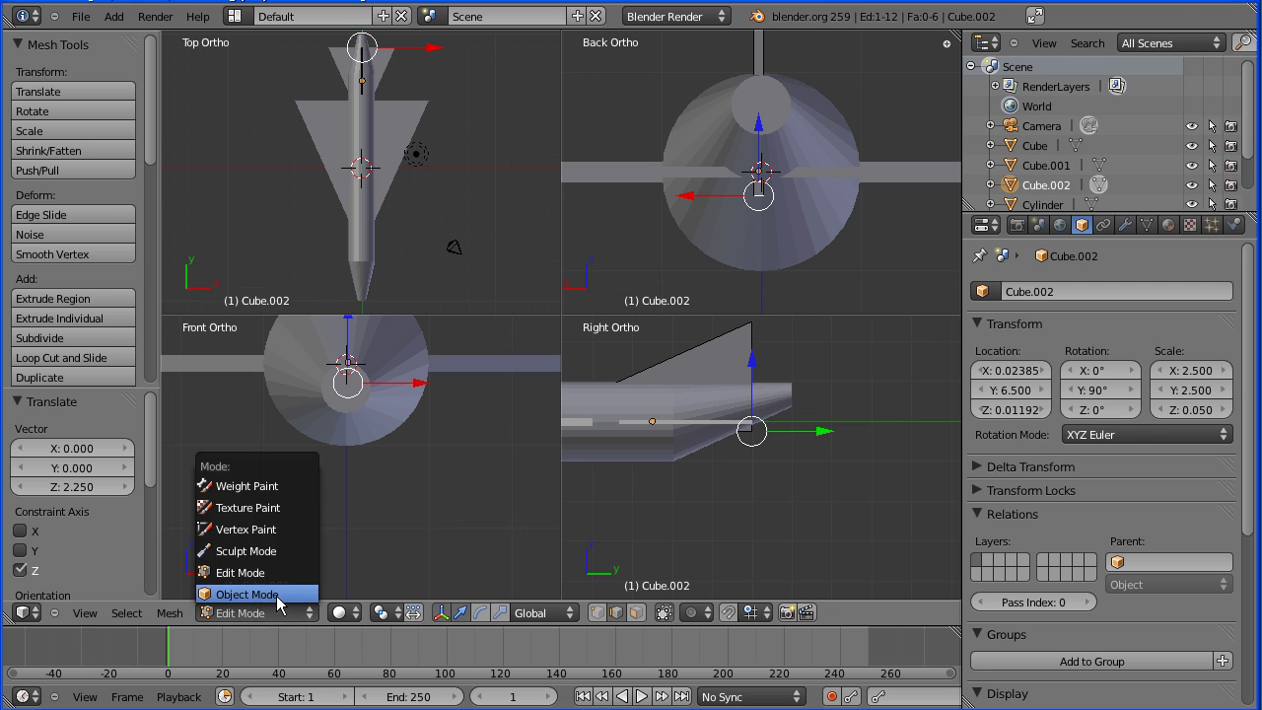
left_click(280, 594)
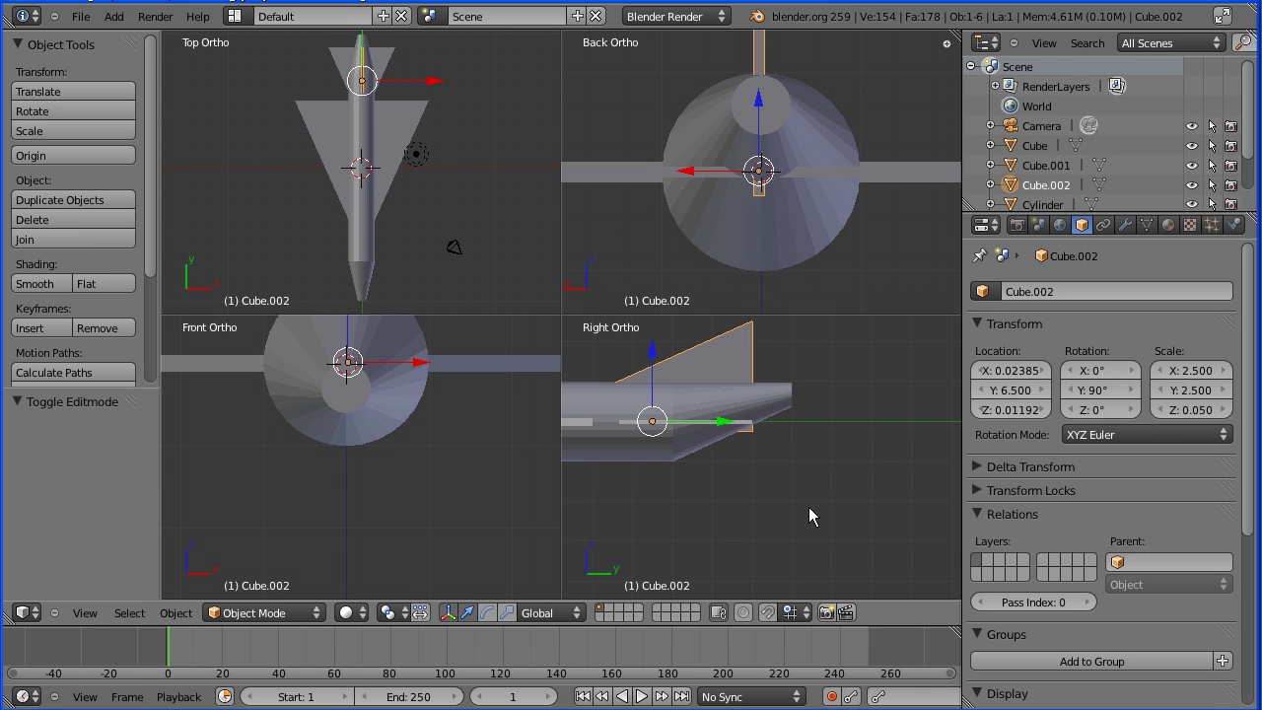
key("g")
key("z")
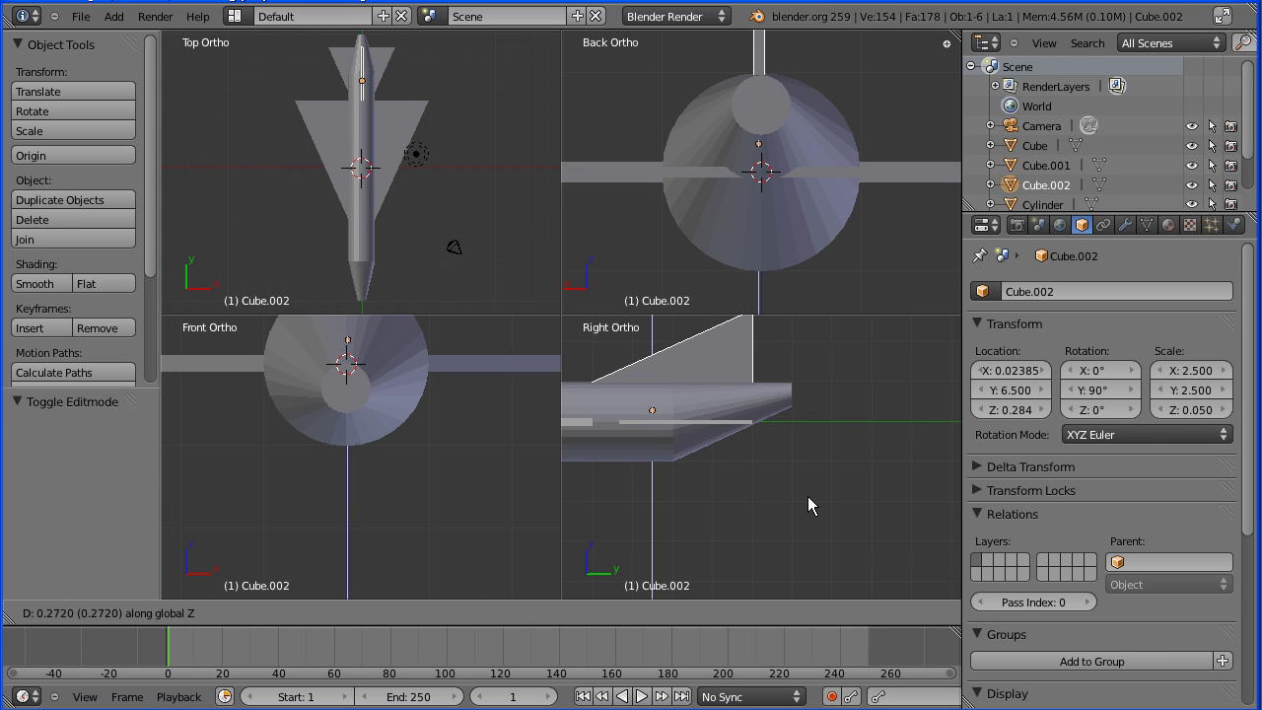
left_click(808, 496)
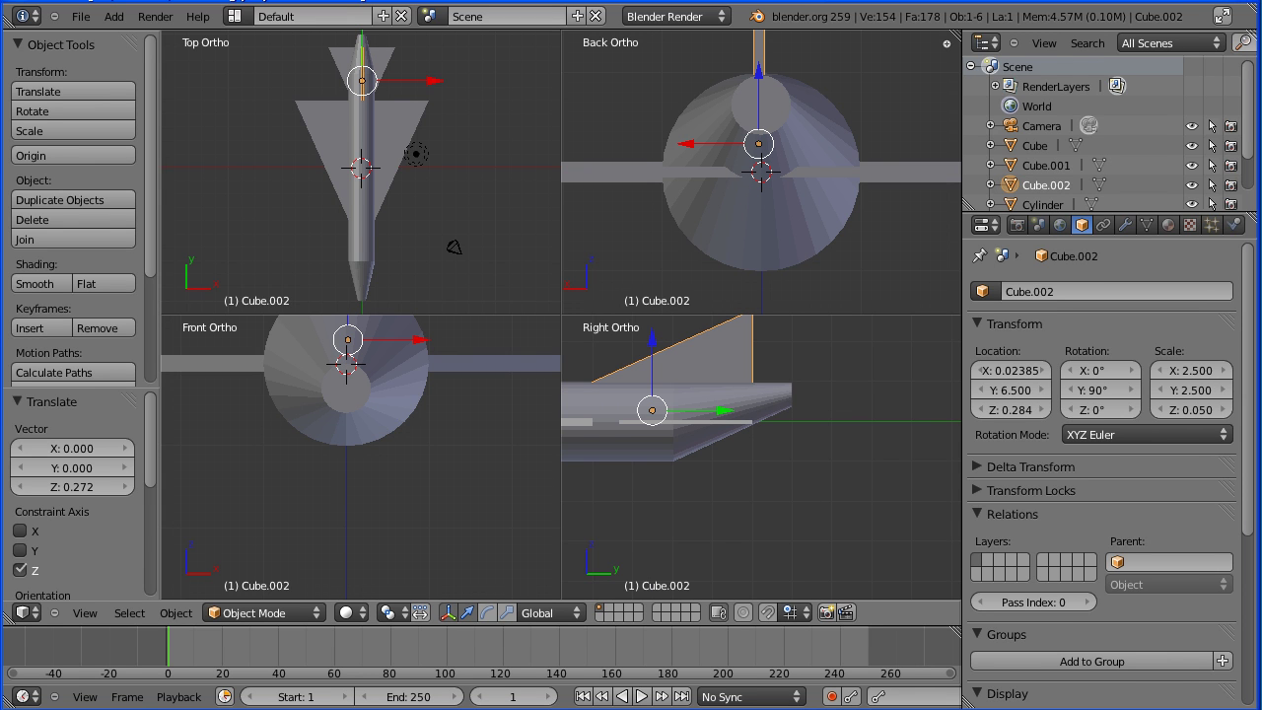